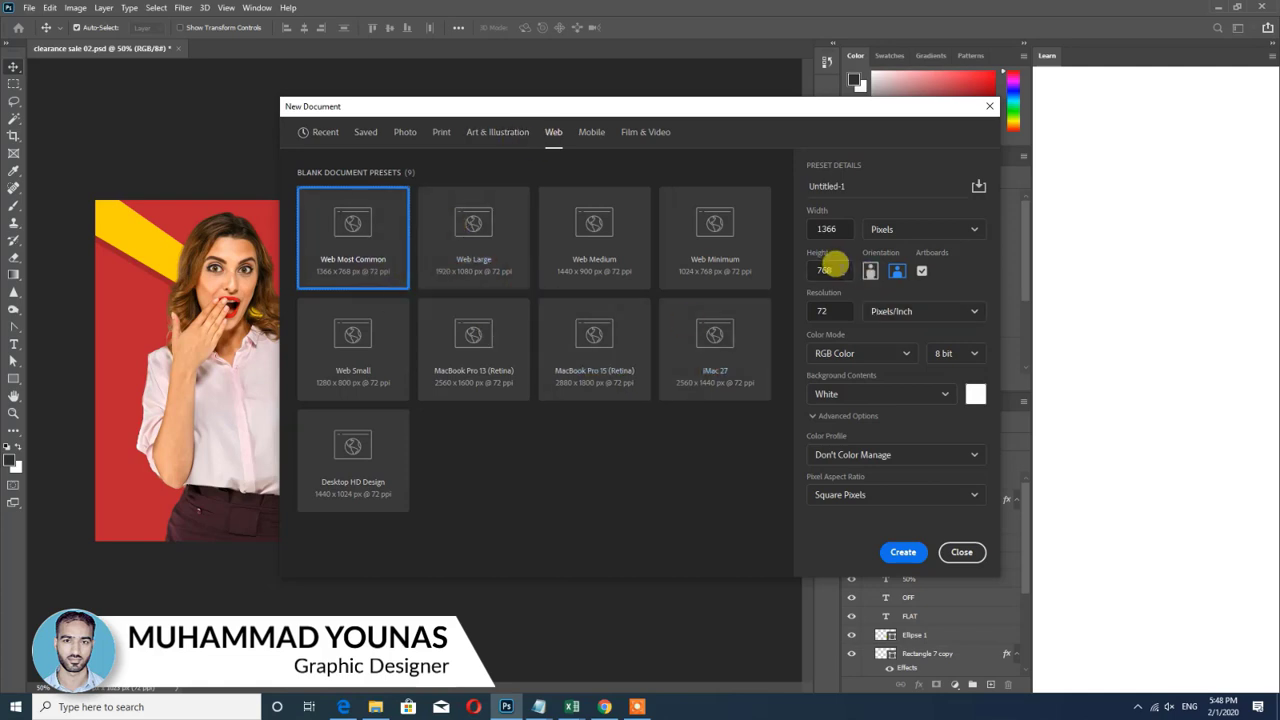
Create a new 900 × 480 pixel web document with artboards turned off
{"action": "double_click", "coordinate": [835, 229]}
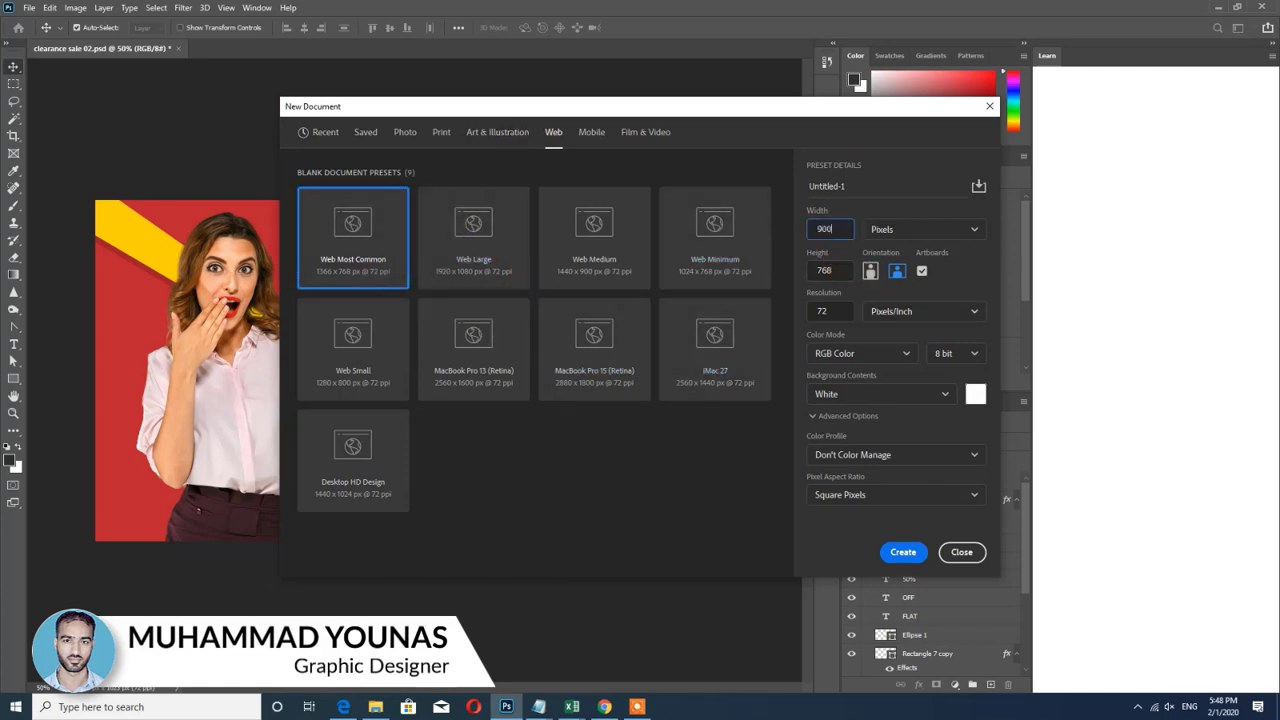
{"action": "double_click", "coordinate": [823, 270]}
{"action": "type", "text": "480"}
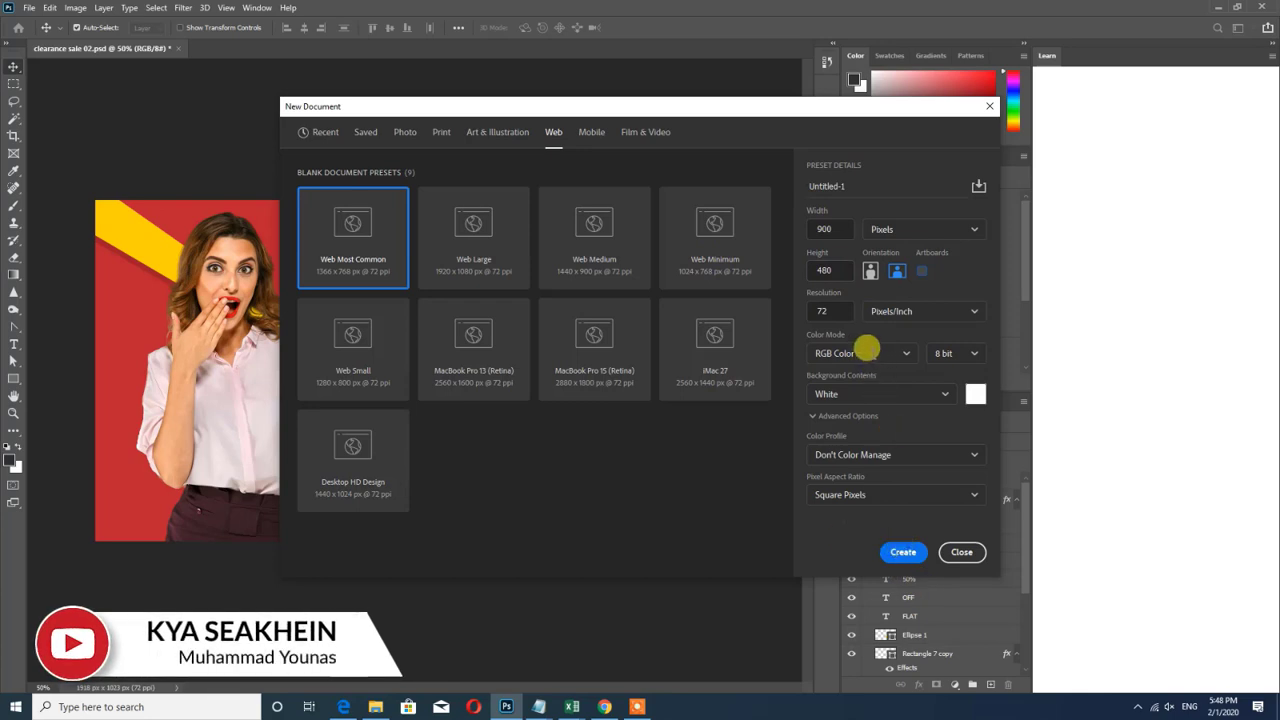
{"action": "left_click", "coordinate": [901, 551]}
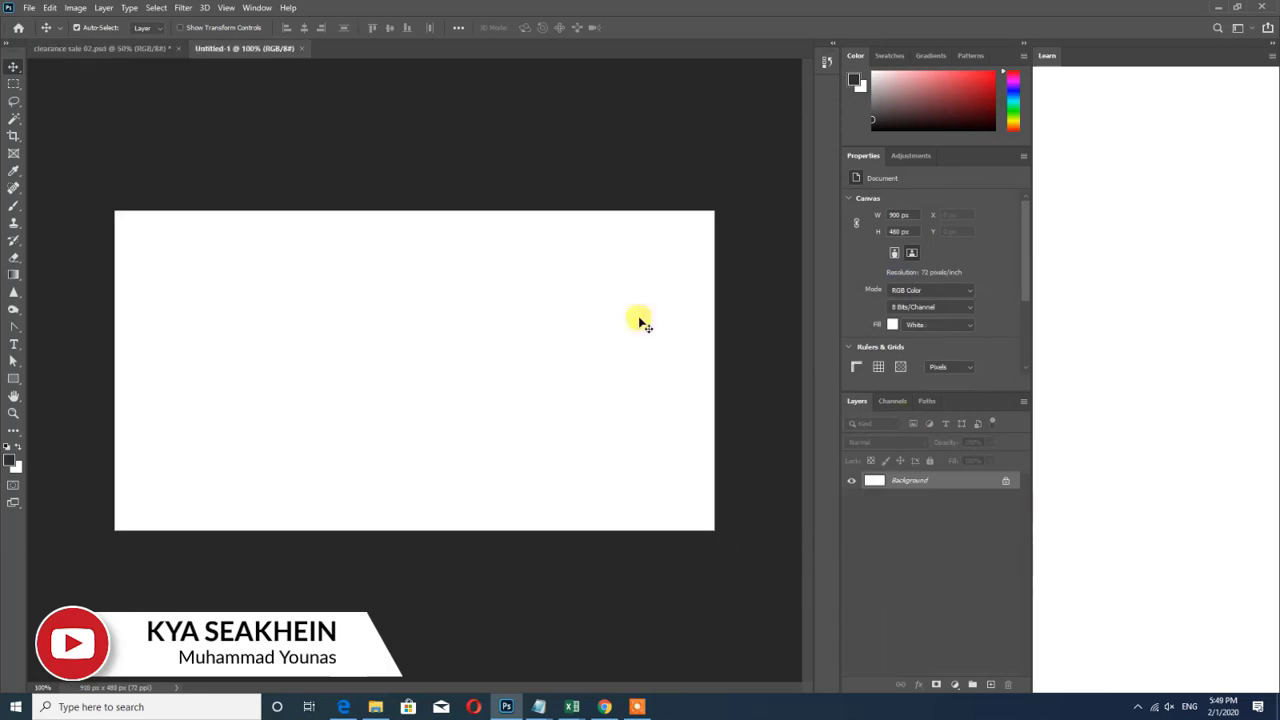
Add a guide layout with 3 columns and 3 rows across the canvas
{"action": "left_click", "coordinate": [257, 9]}
{"action": "mouse_move", "coordinate": [226, 8]}
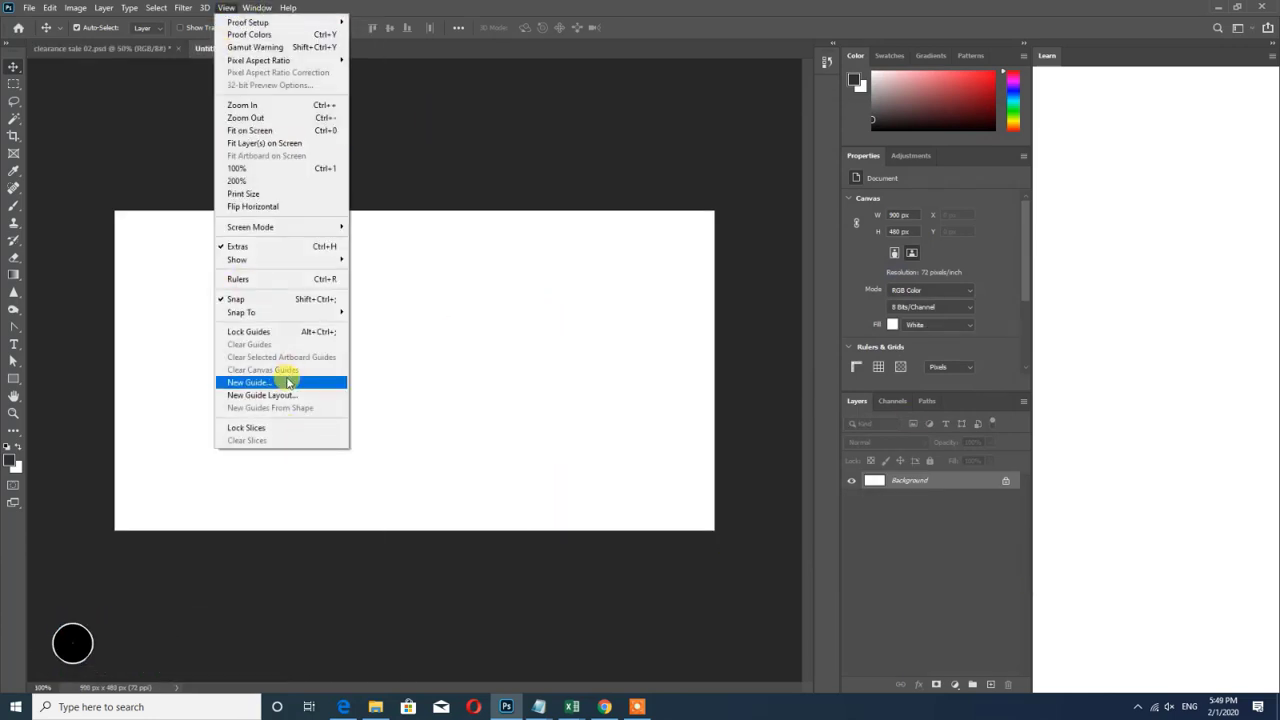
{"action": "left_click", "coordinate": [280, 396]}
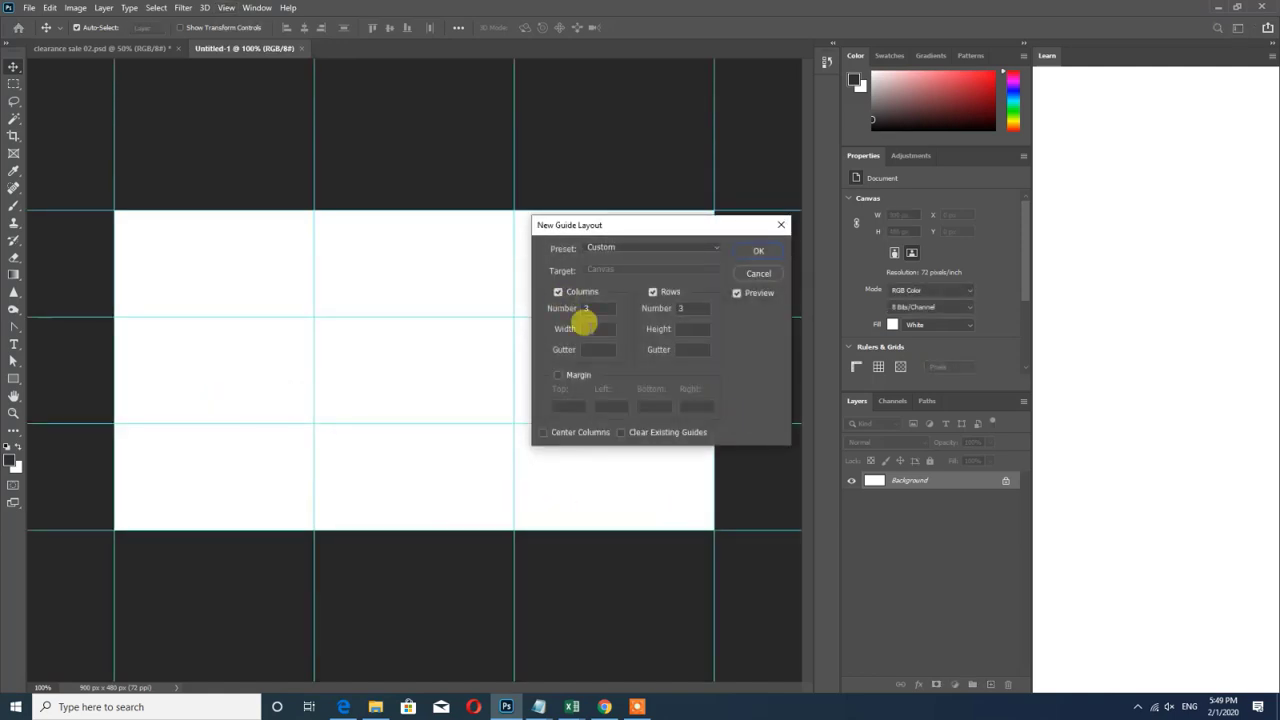
{"action": "left_click", "coordinate": [677, 308]}
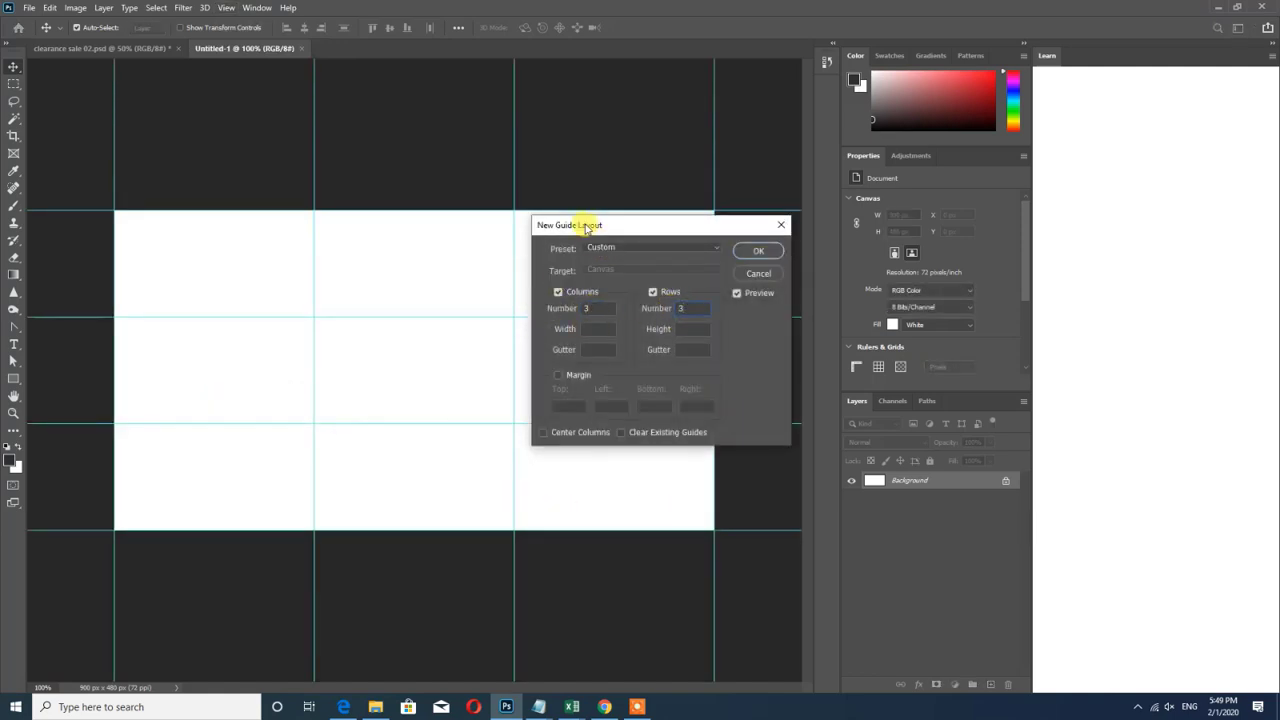
{"action": "left_click_drag", "start_coordinate": [587, 227], "coordinate": [547, 289]}
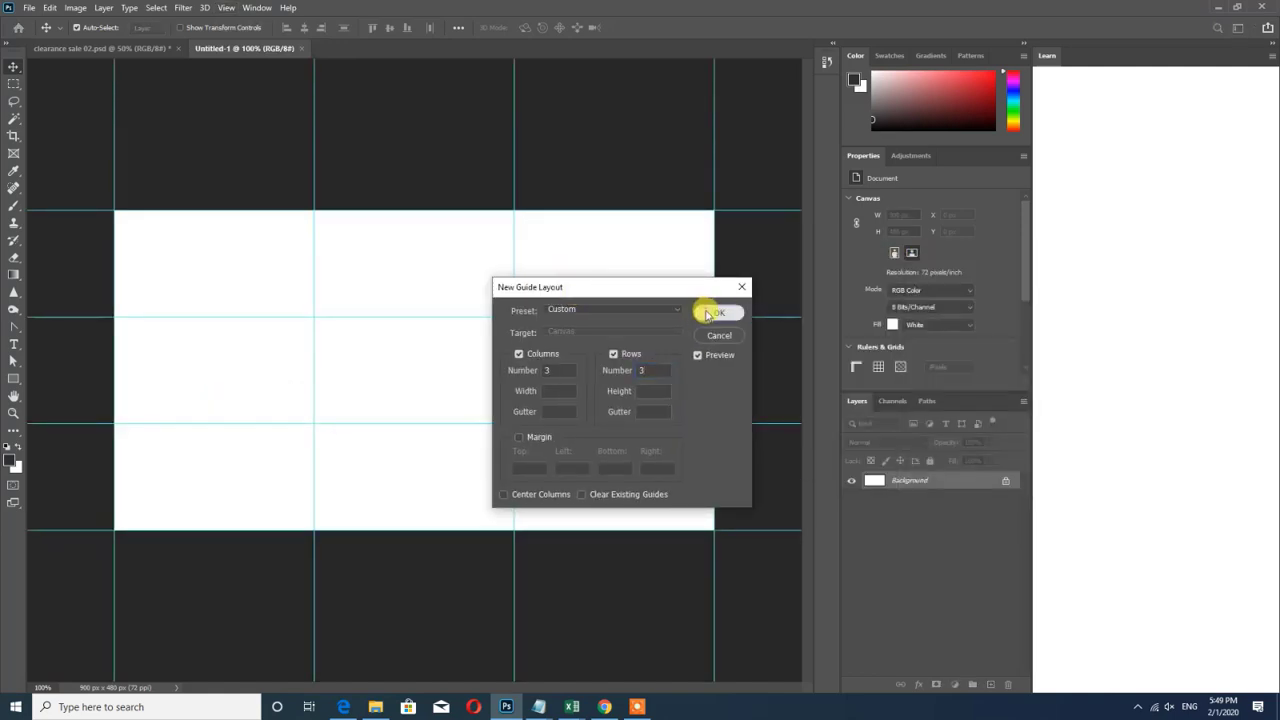
{"action": "left_click", "coordinate": [708, 313]}
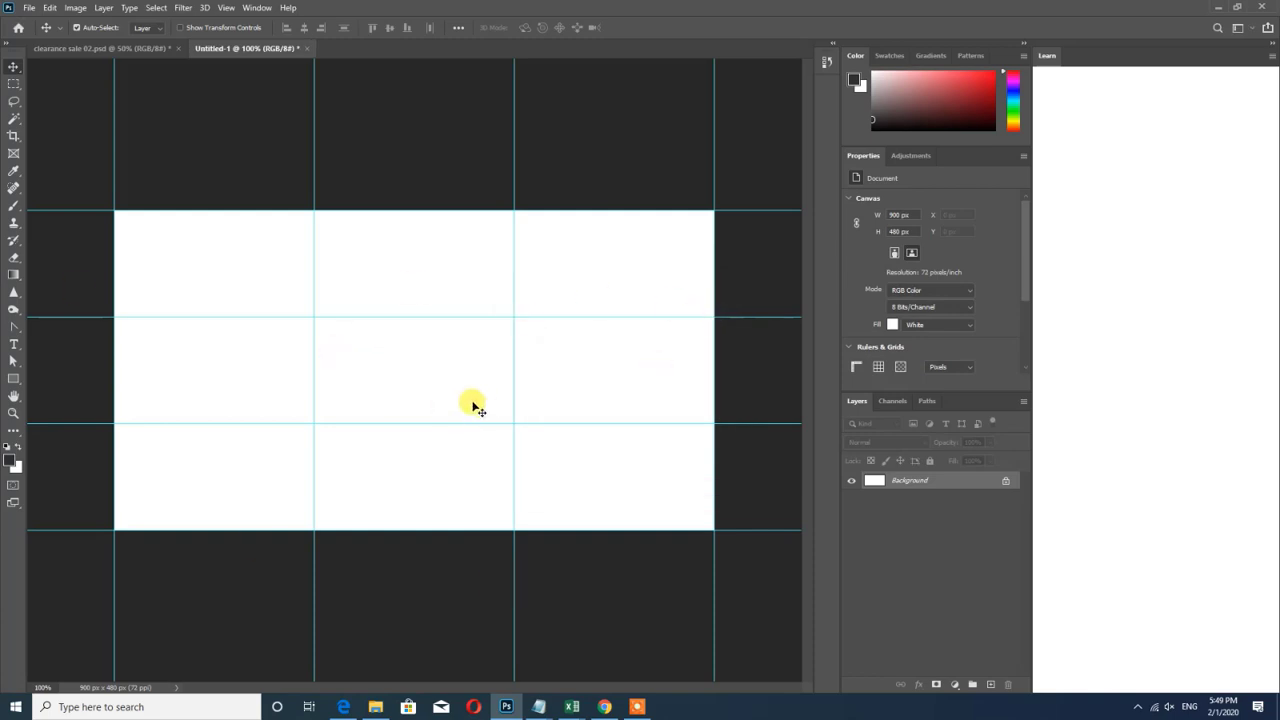
Create a 900 × 480 px rectangle and align it with the left and top edges of the canvas
{"action": "left_click", "coordinate": [17, 380]}
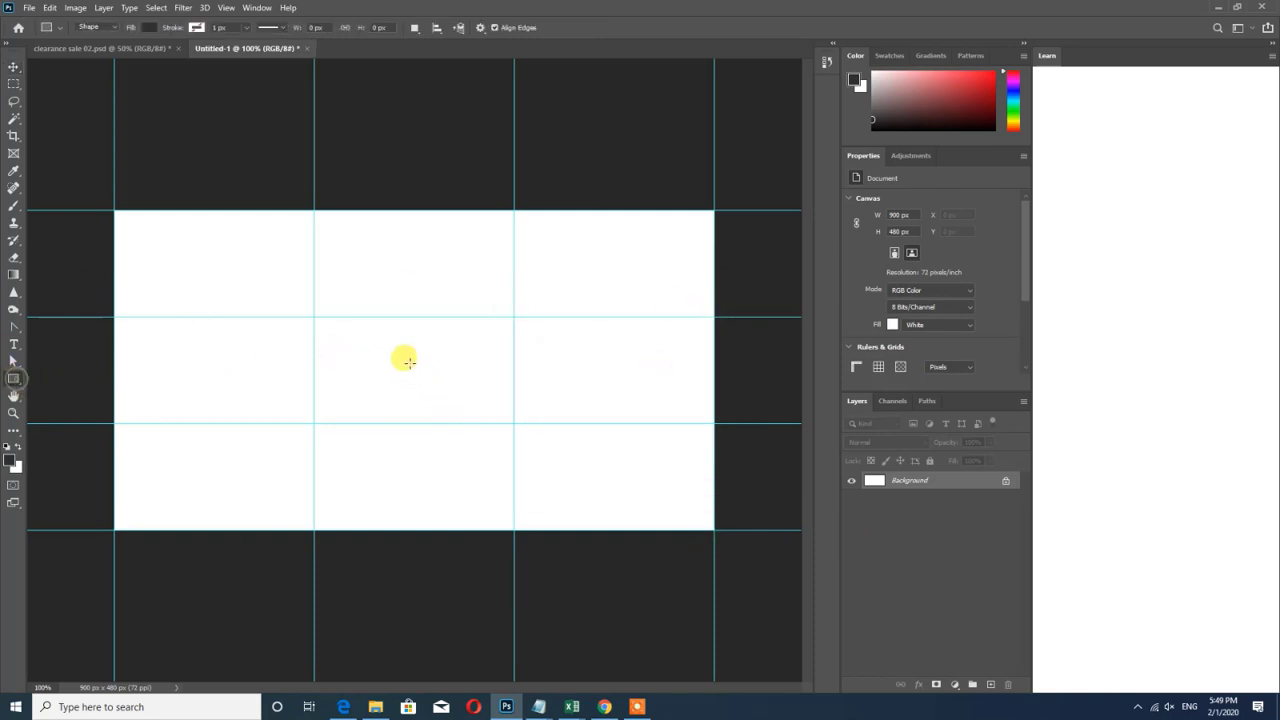
{"action": "left_click", "coordinate": [406, 355]}
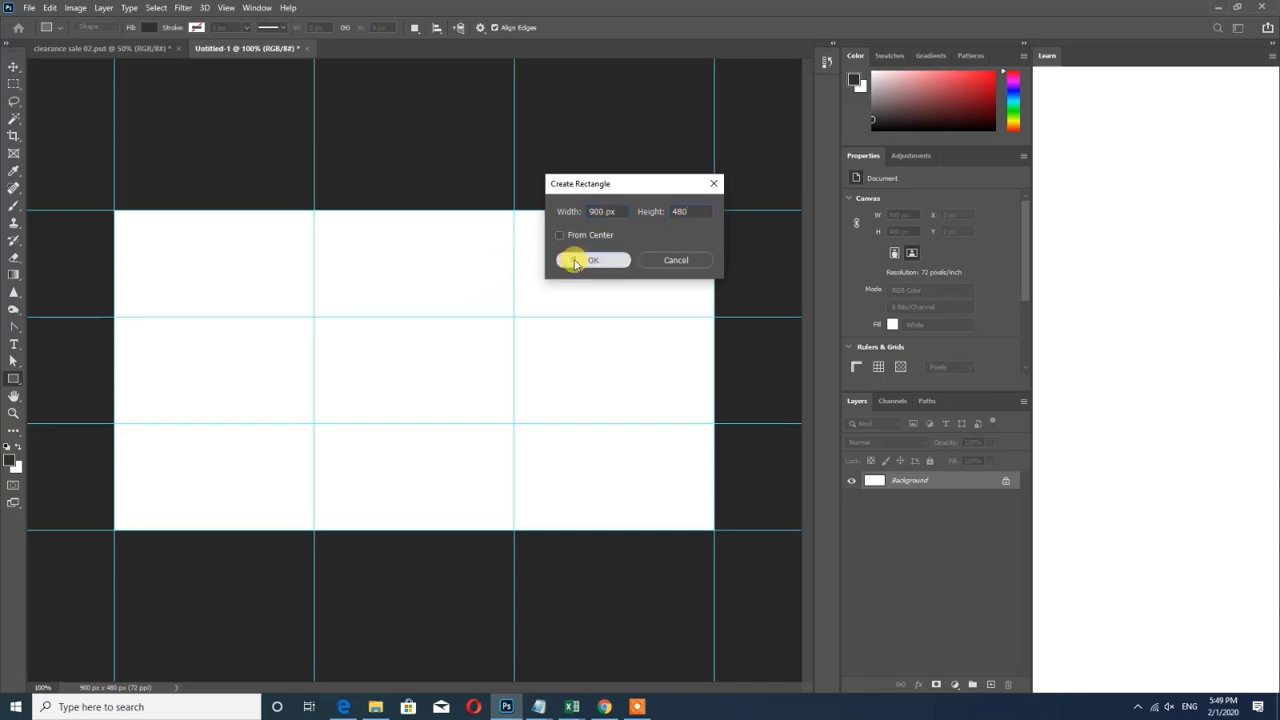
{"action": "left_click", "coordinate": [575, 261]}
{"action": "left_click", "coordinate": [14, 67]}
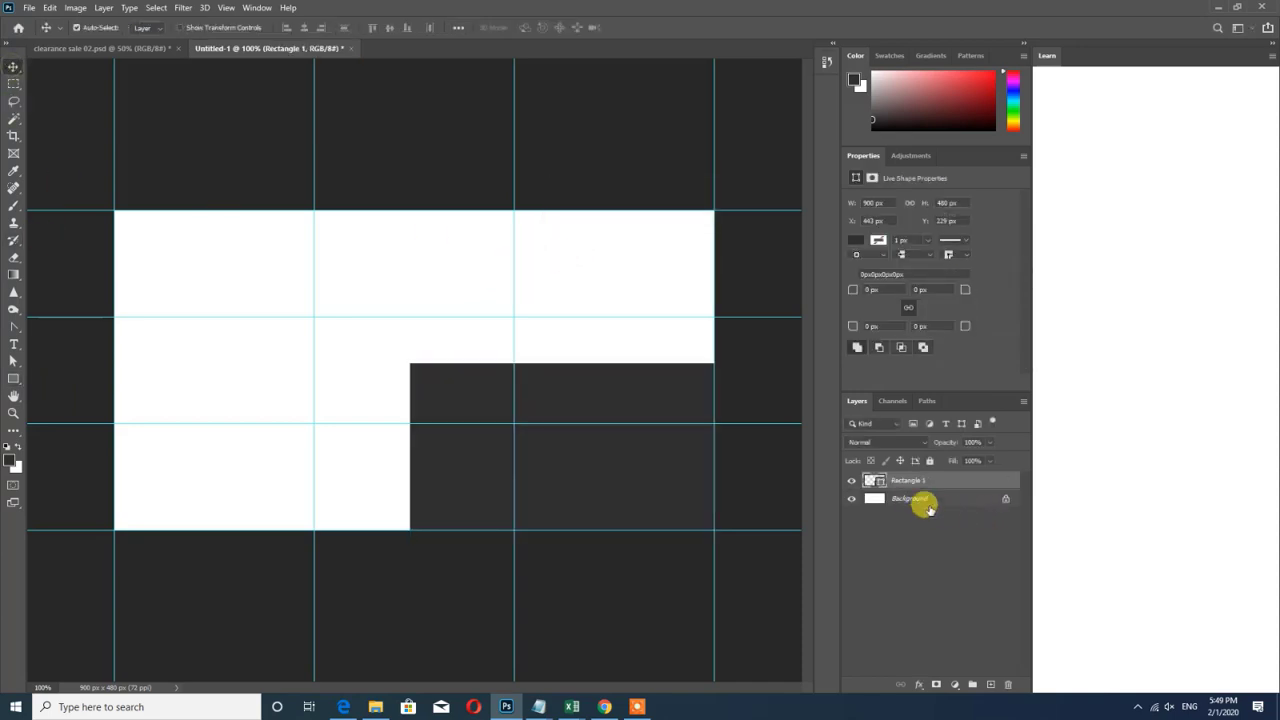
{"action": "left_click", "coordinate": [923, 508]}
{"action": "left_click", "coordinate": [287, 27]}
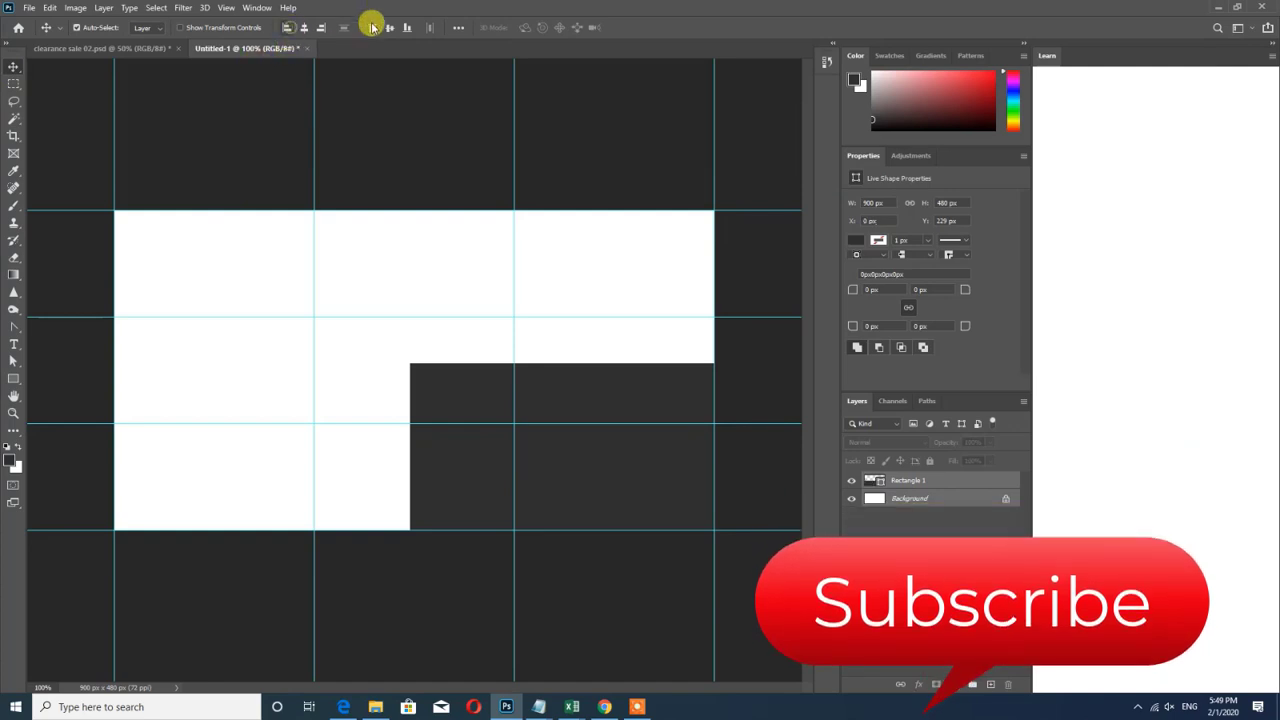
{"action": "left_click", "coordinate": [371, 27]}
{"action": "left_click", "coordinate": [421, 190]}
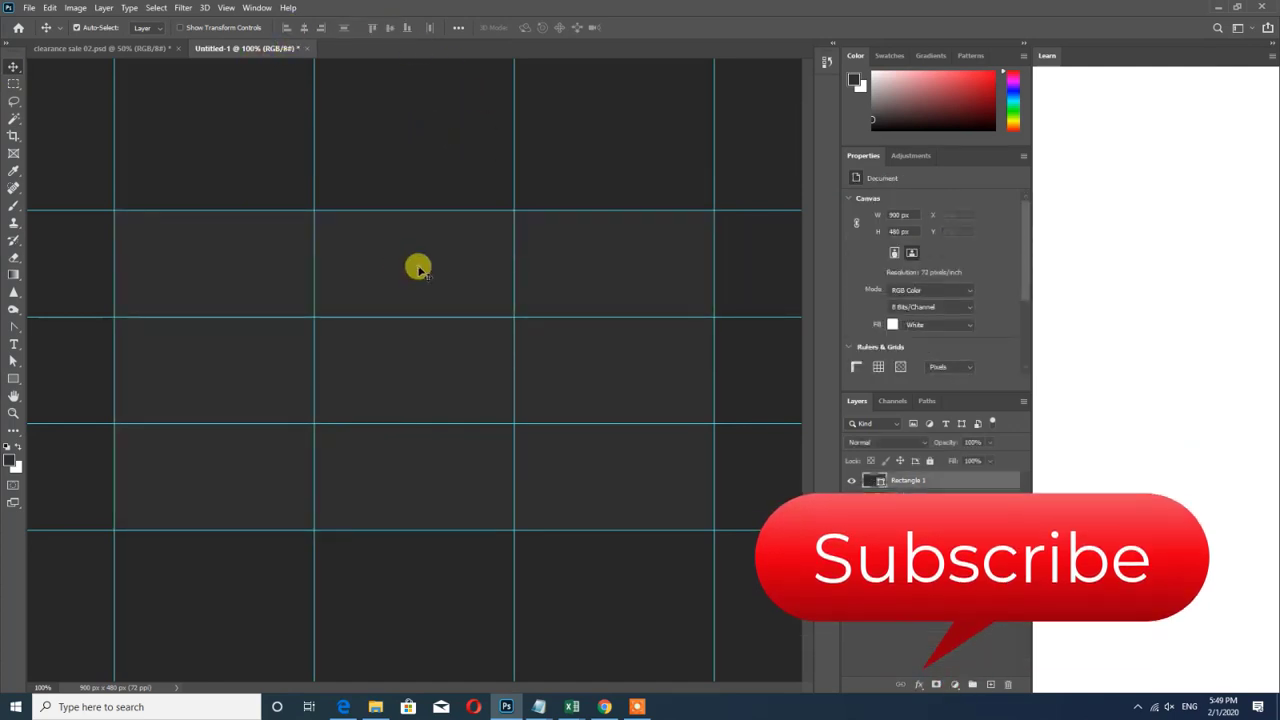
Fill the canvas-sized rectangle with red #cd1616
{"action": "double_click", "coordinate": [867, 481]}
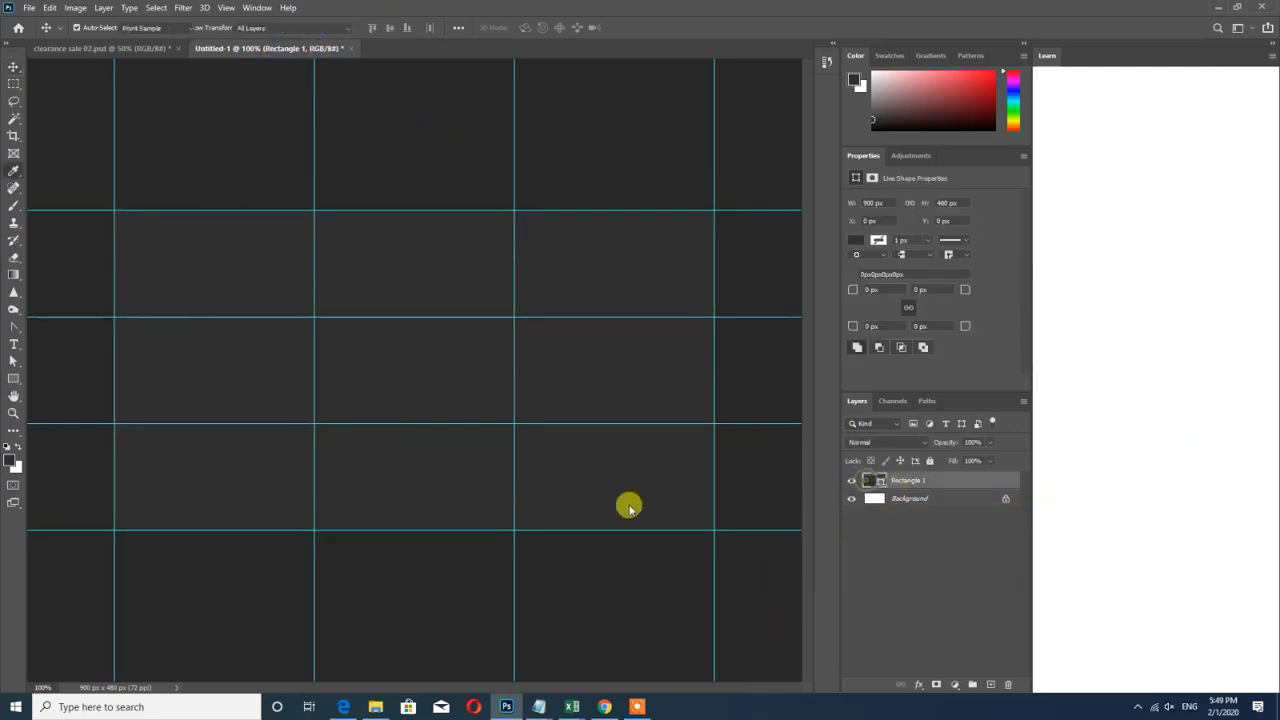
{"action": "left_click", "coordinate": [507, 291]}
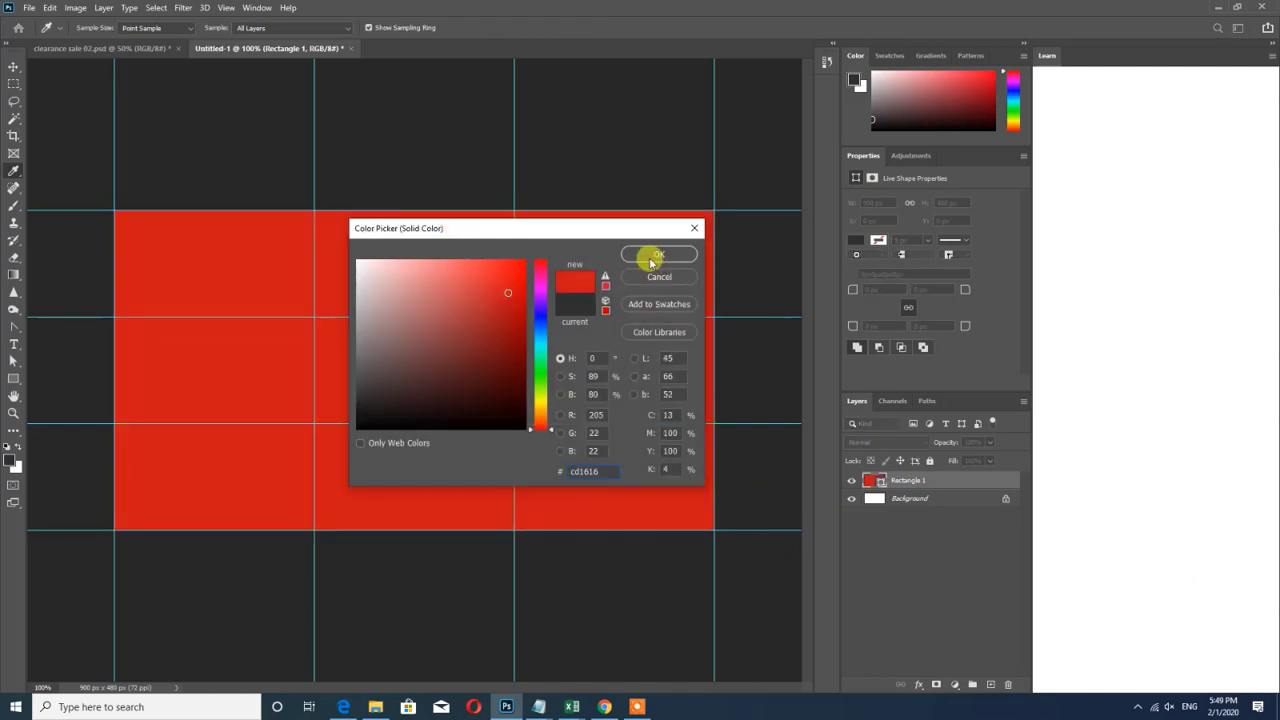
{"action": "left_click", "coordinate": [657, 254]}
Copy the red background rectangle from clearance sale 02.psd into the new document and move it down to uncover the upper canvas
{"action": "left_click", "coordinate": [80, 50]}
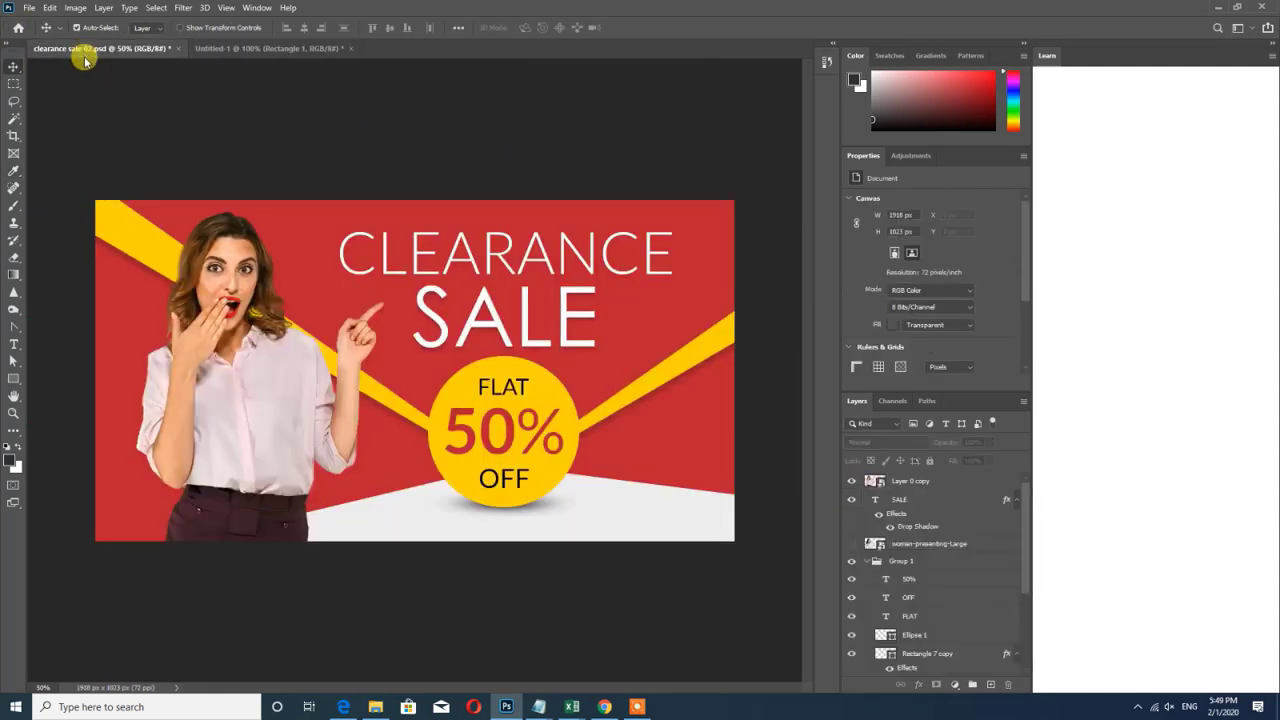
{"action": "left_click", "coordinate": [718, 270]}
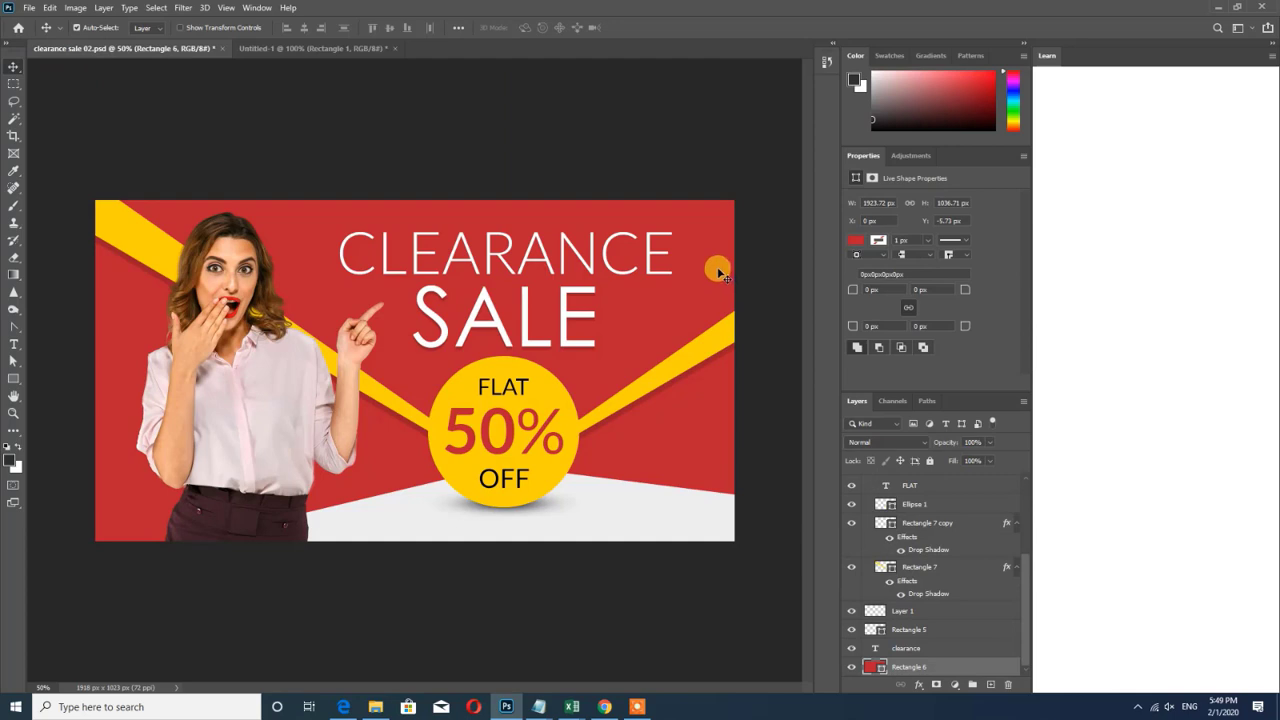
{"action": "left_click_drag", "start_coordinate": [718, 270], "coordinate": [466, 471]}
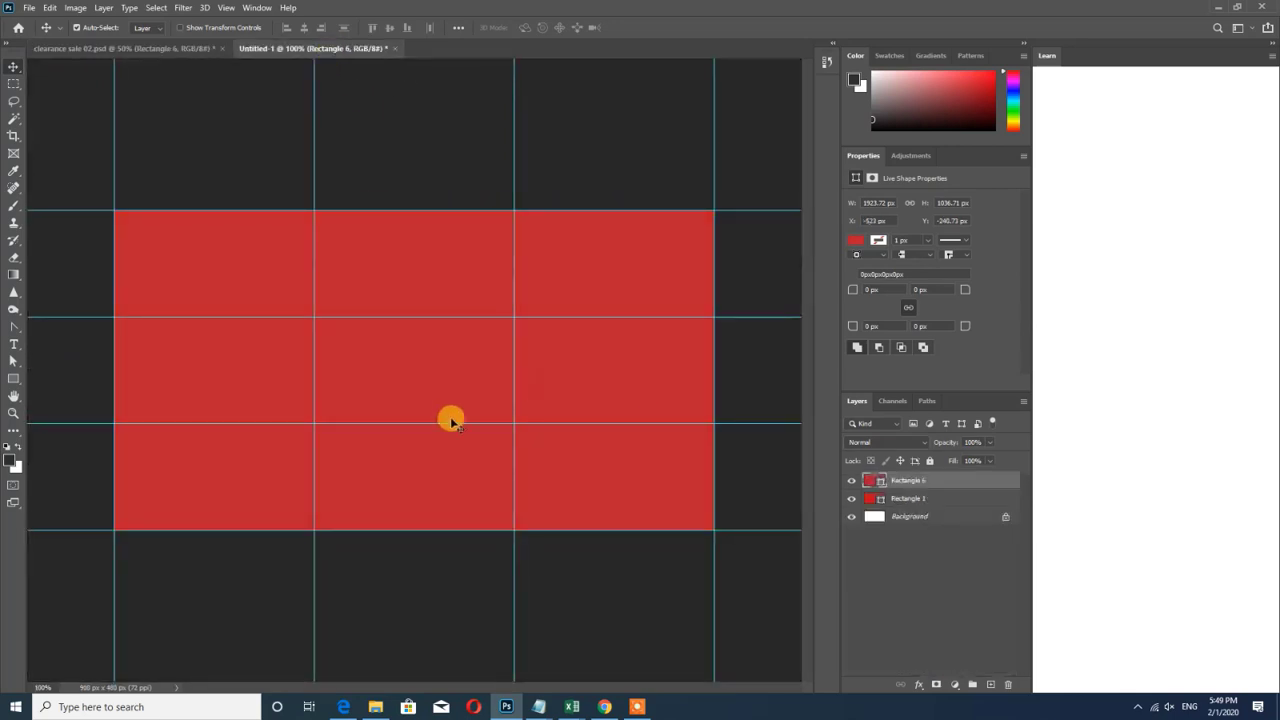
{"action": "left_click_drag", "start_coordinate": [643, 261], "coordinate": [543, 563]}
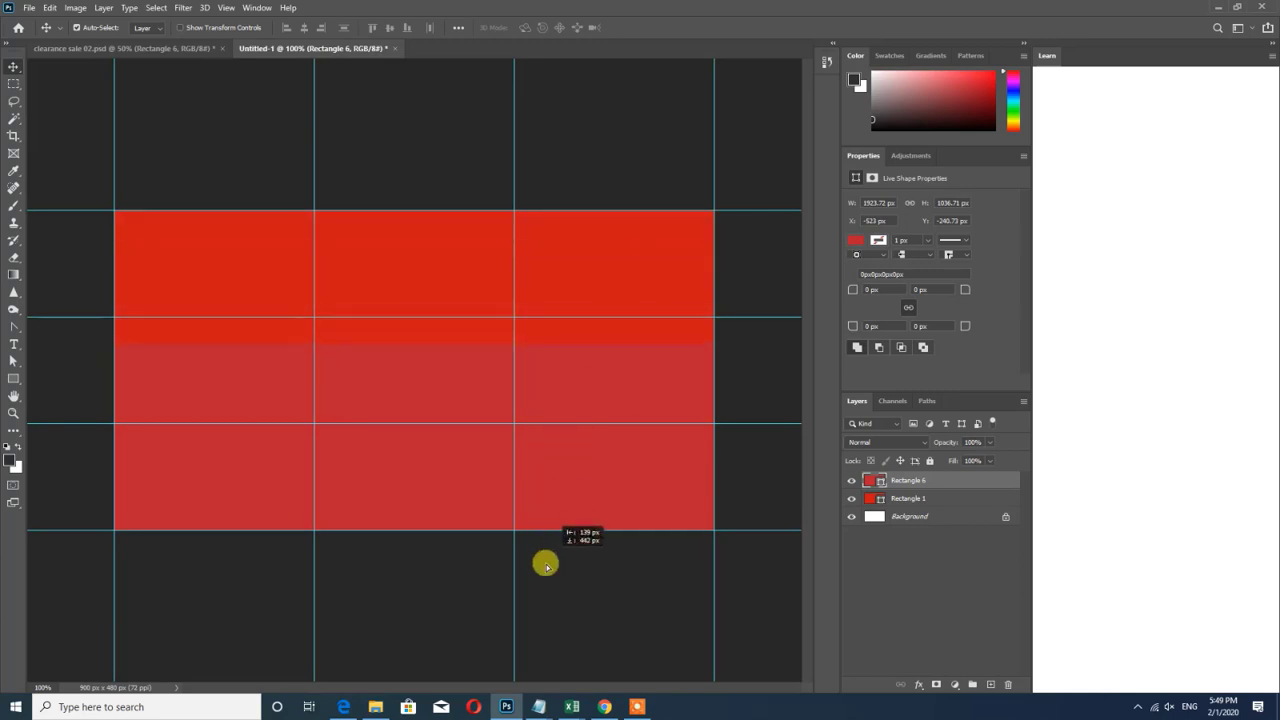
Recolor the canvas-sized rectangle with the red #ba2231 sampled from the copied rectangle
{"action": "double_click", "coordinate": [871, 498]}
{"action": "left_click", "coordinate": [256, 374]}
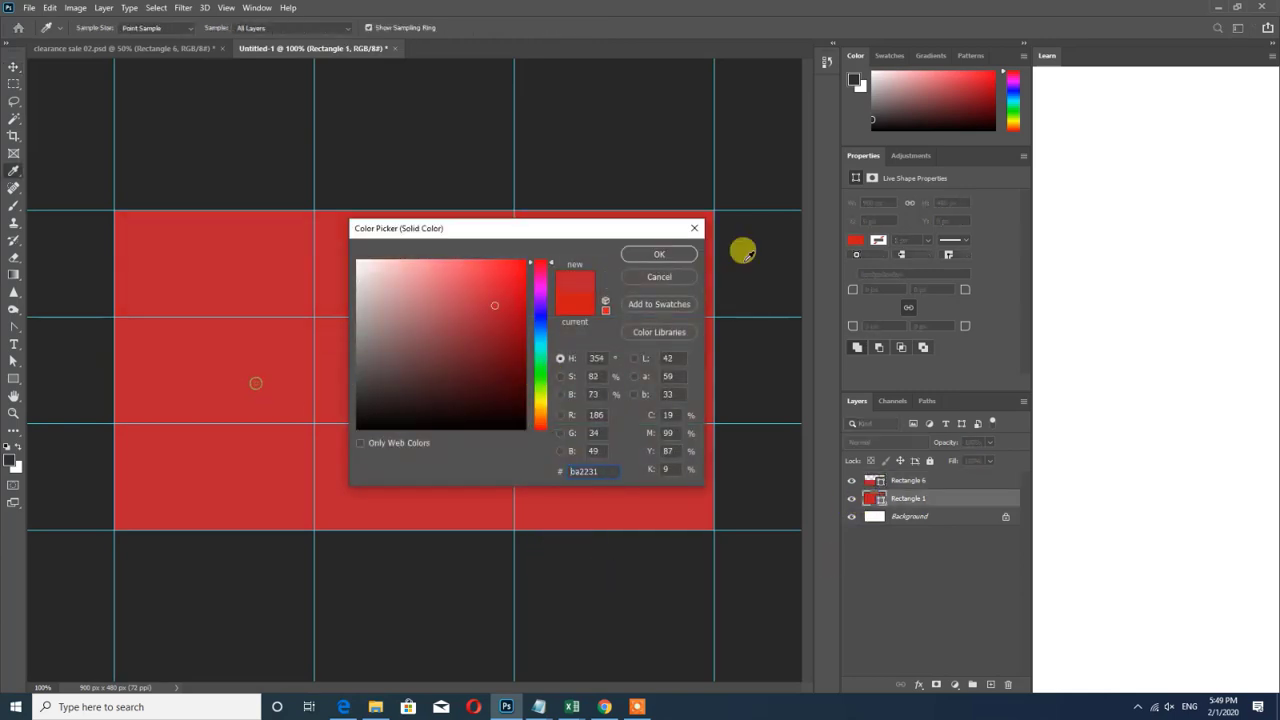
{"action": "left_click", "coordinate": [662, 252]}
{"action": "left_click", "coordinate": [763, 381]}
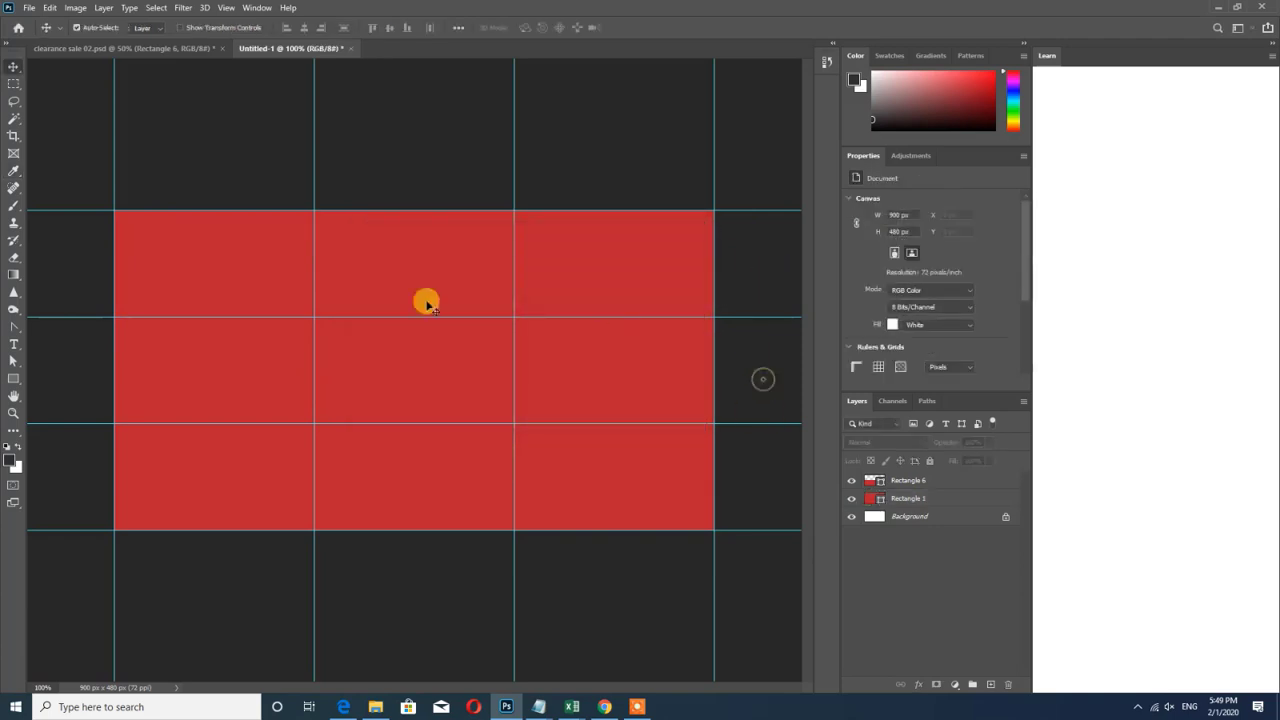
Delete the copied Rectangle 6 layer and deselect everything
{"action": "left_click", "coordinate": [907, 480]}
{"action": "key", "text": "ctrl+e"}
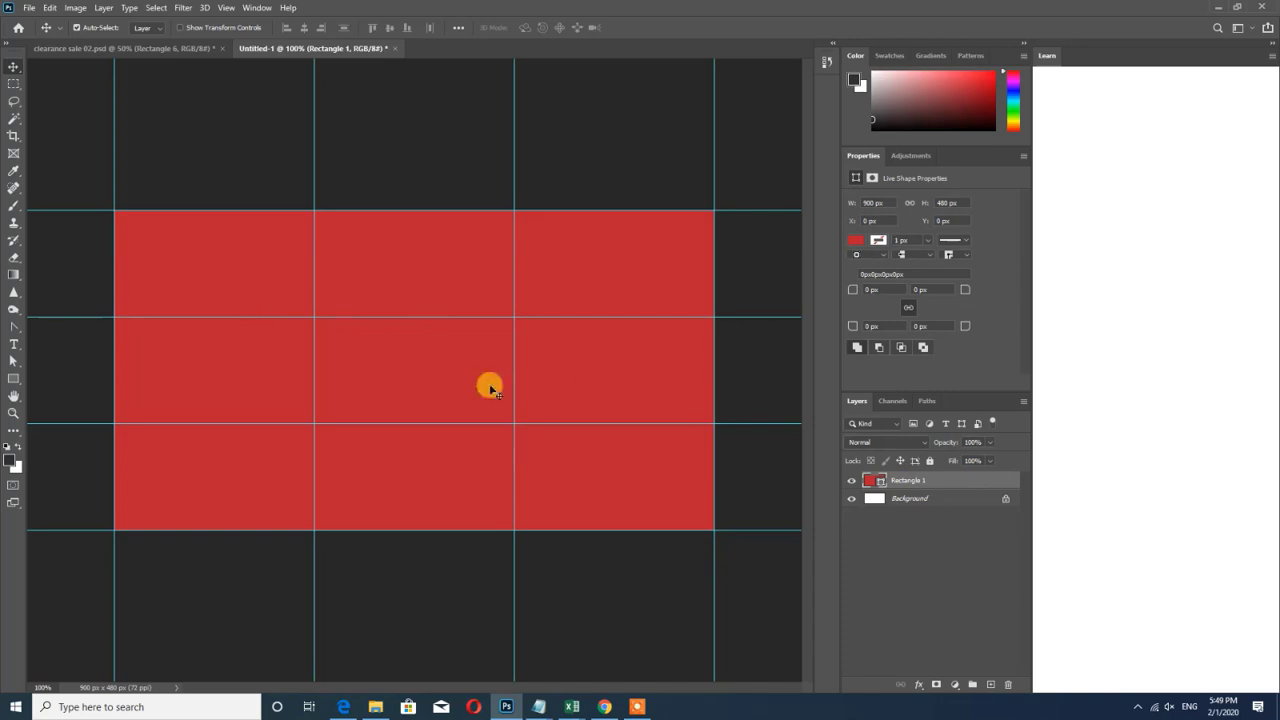
{"action": "left_click", "coordinate": [398, 180]}
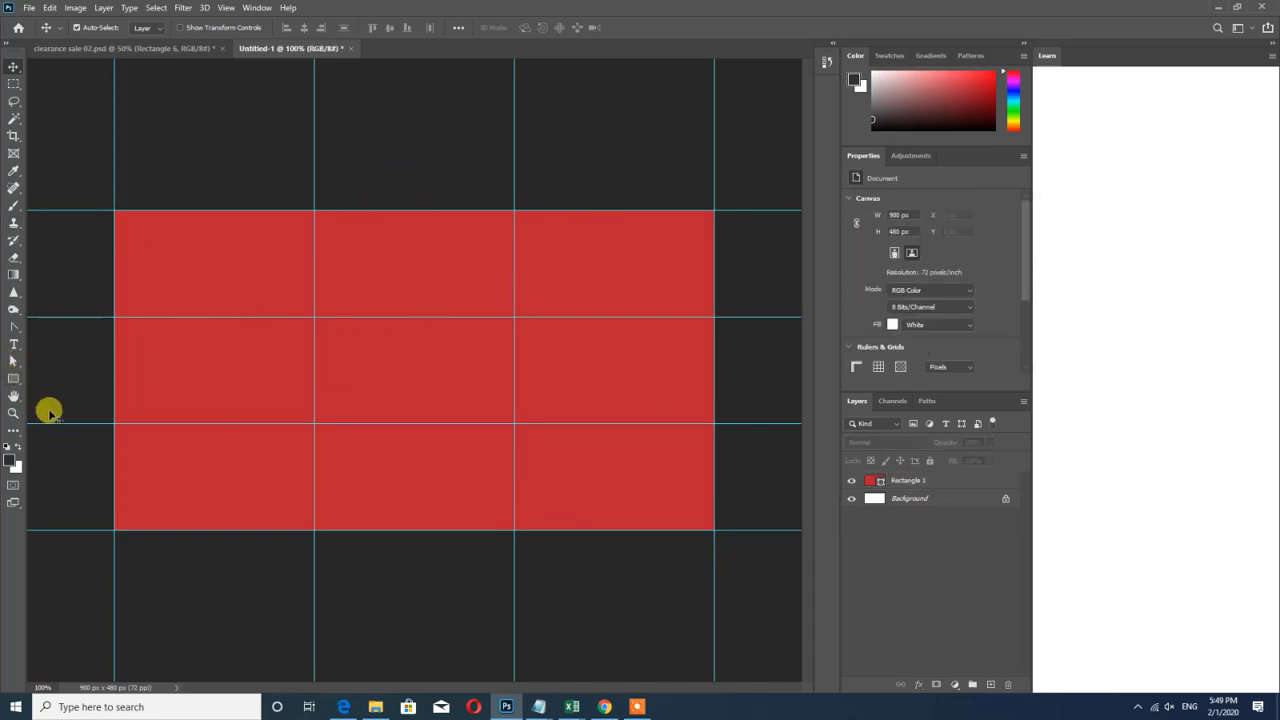
Create a 900 × 200 px dark rectangle and place it flush with the canvas's left edge, its top on the lower horizontal guide
{"action": "left_click", "coordinate": [13, 378]}
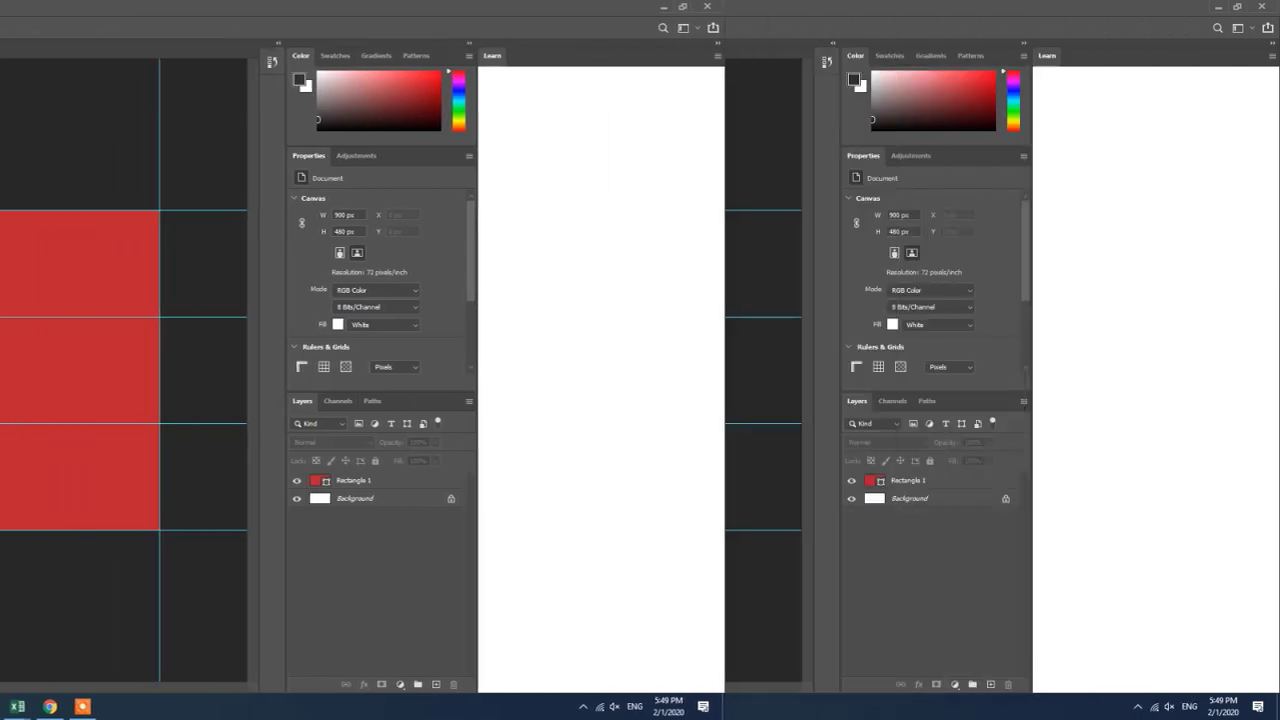
{"action": "left_click", "coordinate": [510, 314]}
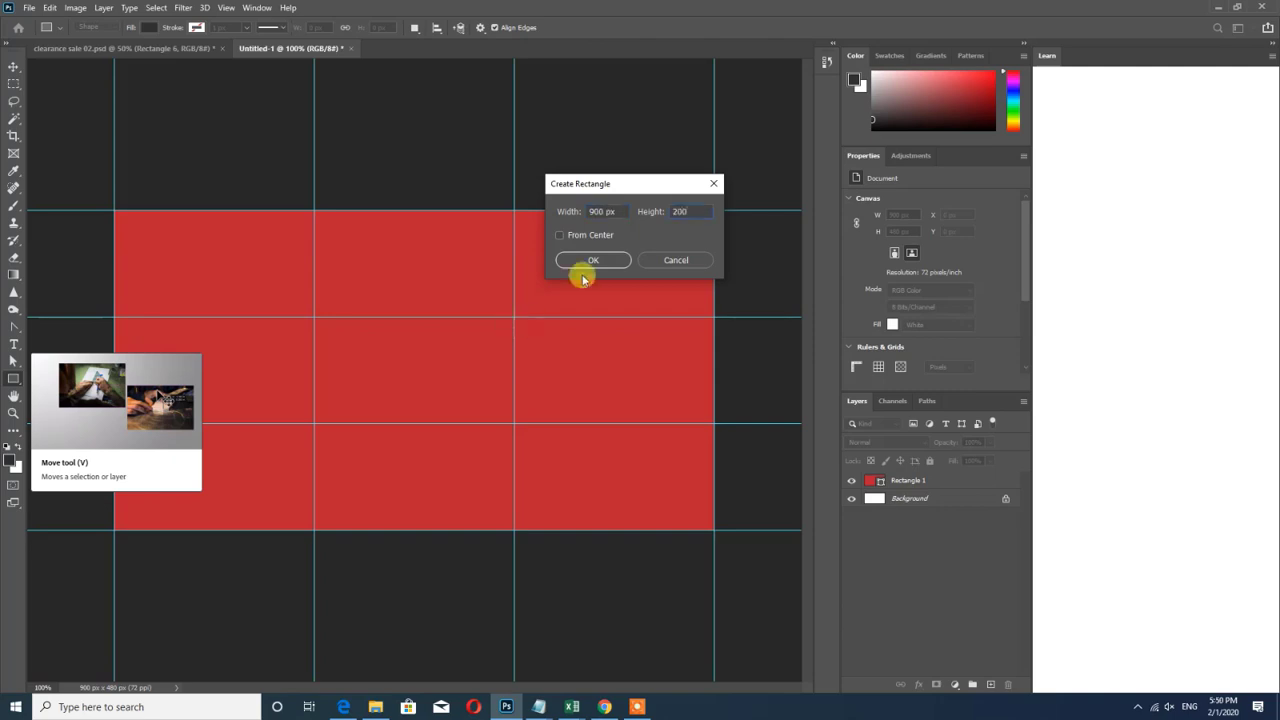
{"action": "left_click", "coordinate": [590, 261]}
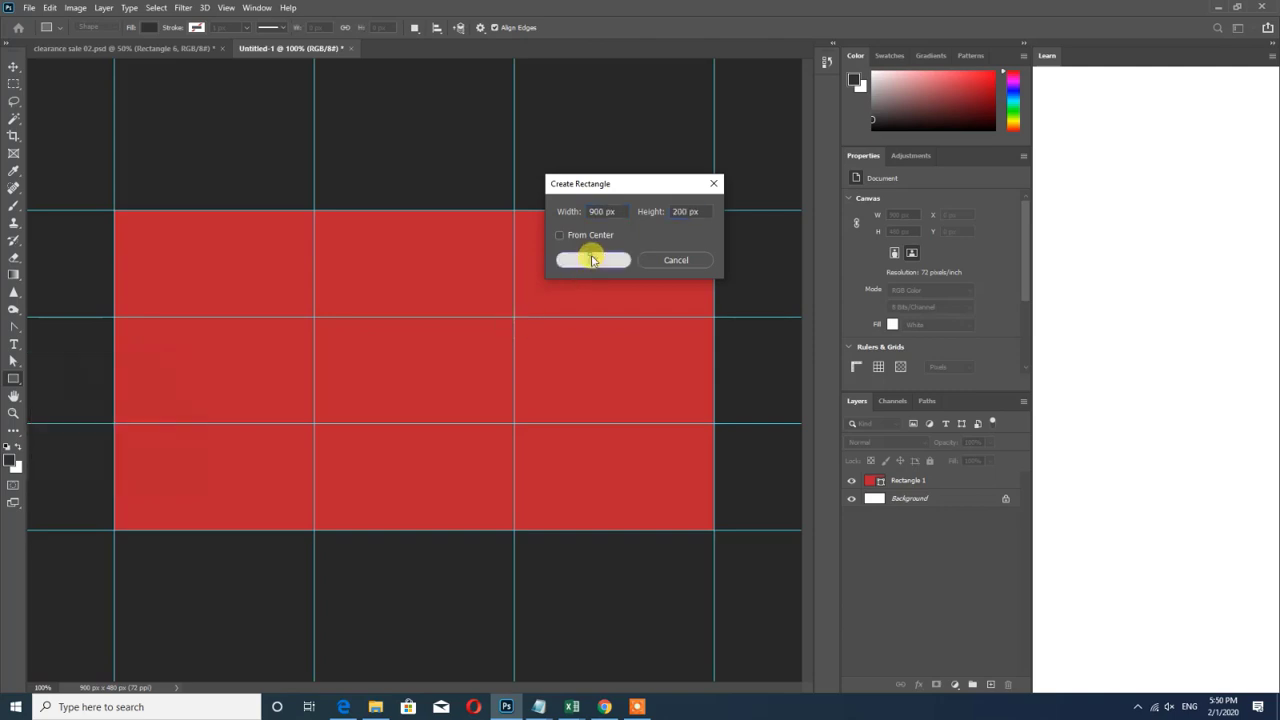
{"action": "left_click", "coordinate": [13, 66]}
{"action": "left_click_drag", "start_coordinate": [569, 466], "coordinate": [346, 478]}
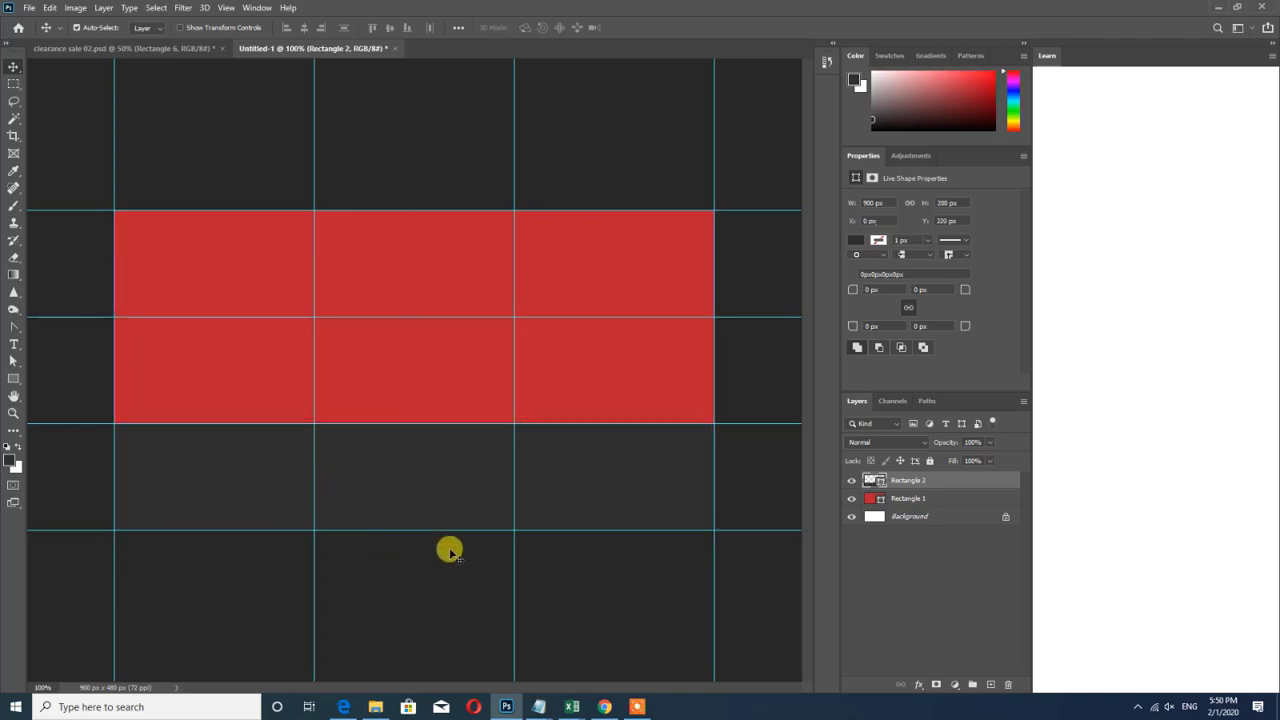
Narrow the dark rectangle from its left side to about 736 px wide
{"action": "key", "text": "ctrl+t"}
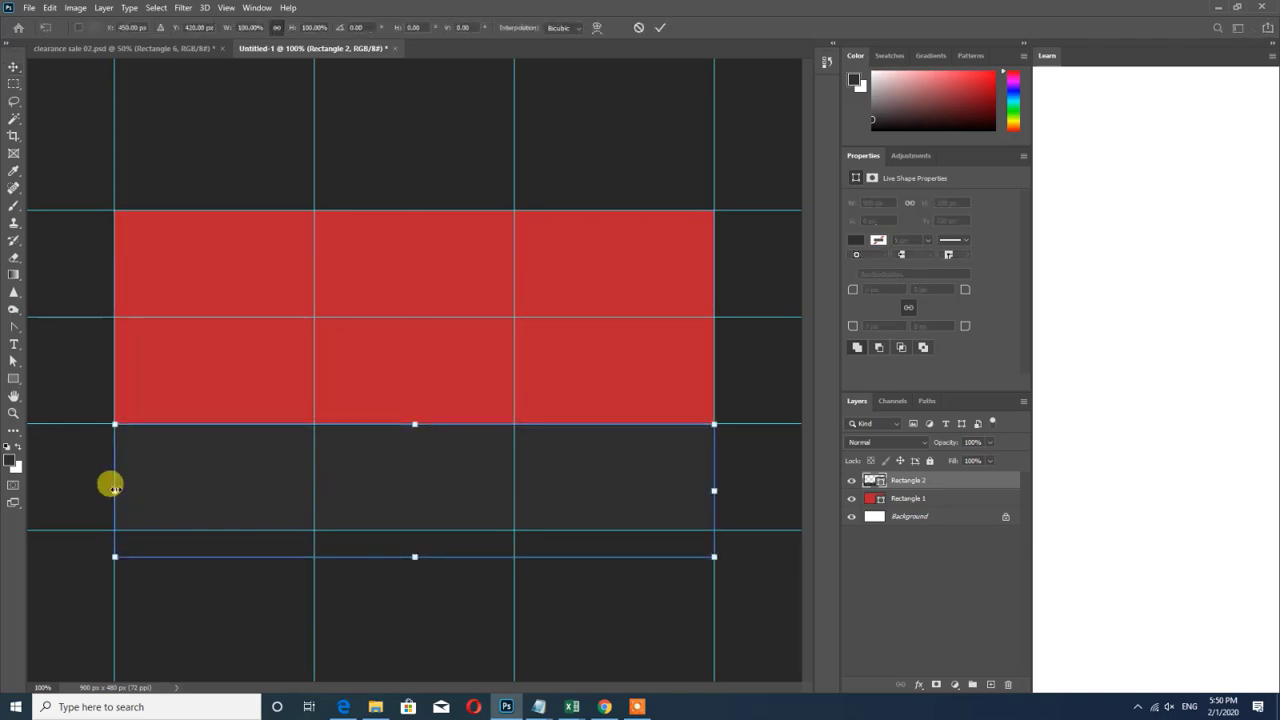
{"action": "left_click_drag", "start_coordinate": [115, 488], "coordinate": [222, 490]}
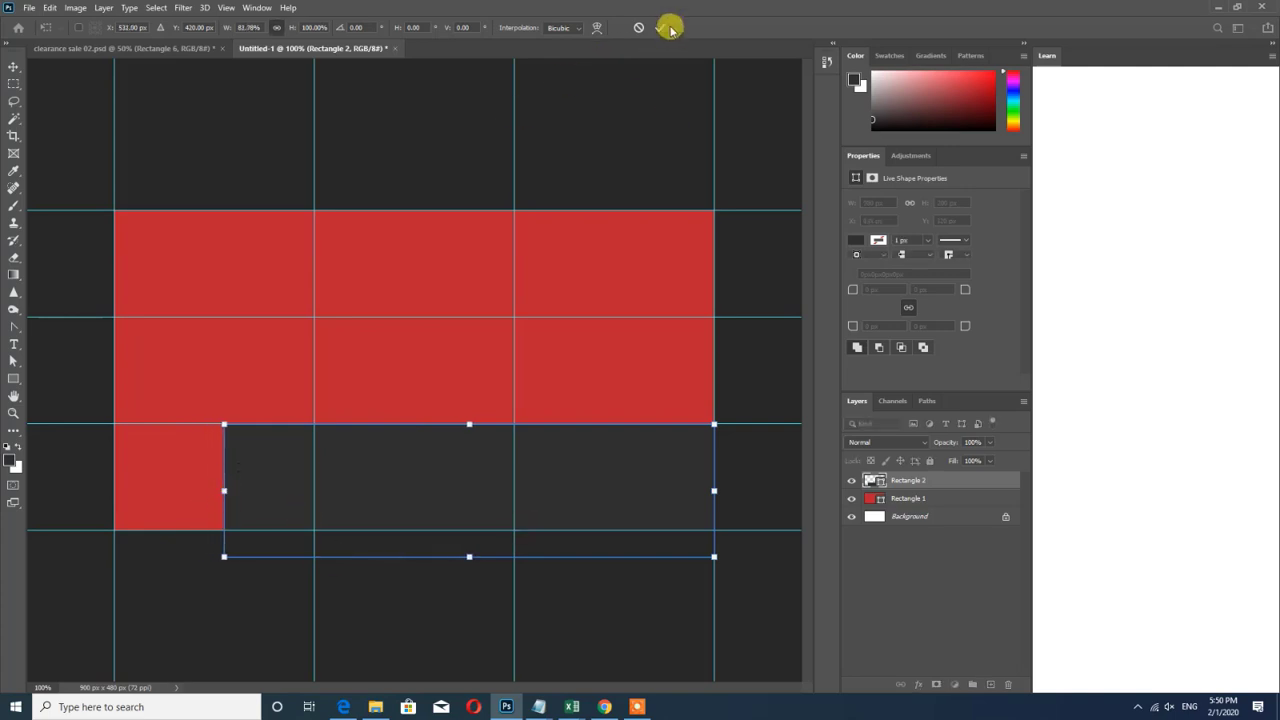
{"action": "left_click", "coordinate": [666, 28]}
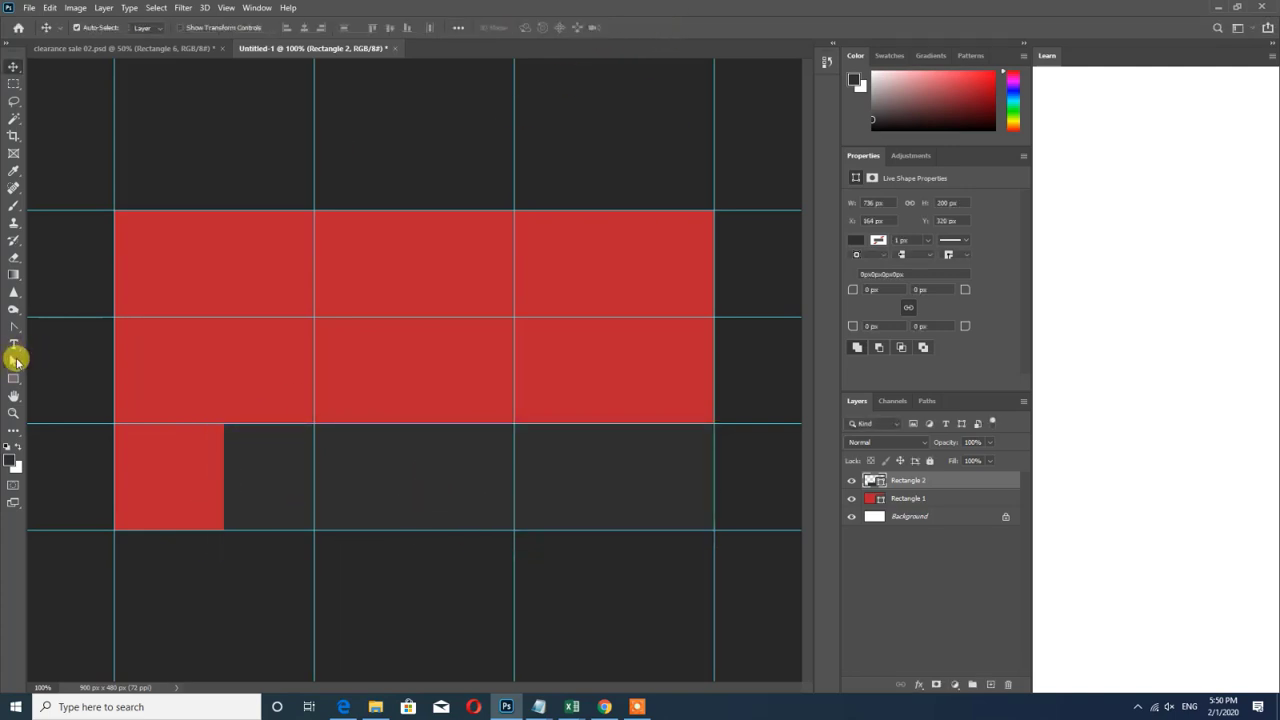
Reshape the dark rectangle into a peak by moving its top-left corner inward and lowering its top-right corner just beyond the canvas edge
{"action": "left_click", "coordinate": [14, 360]}
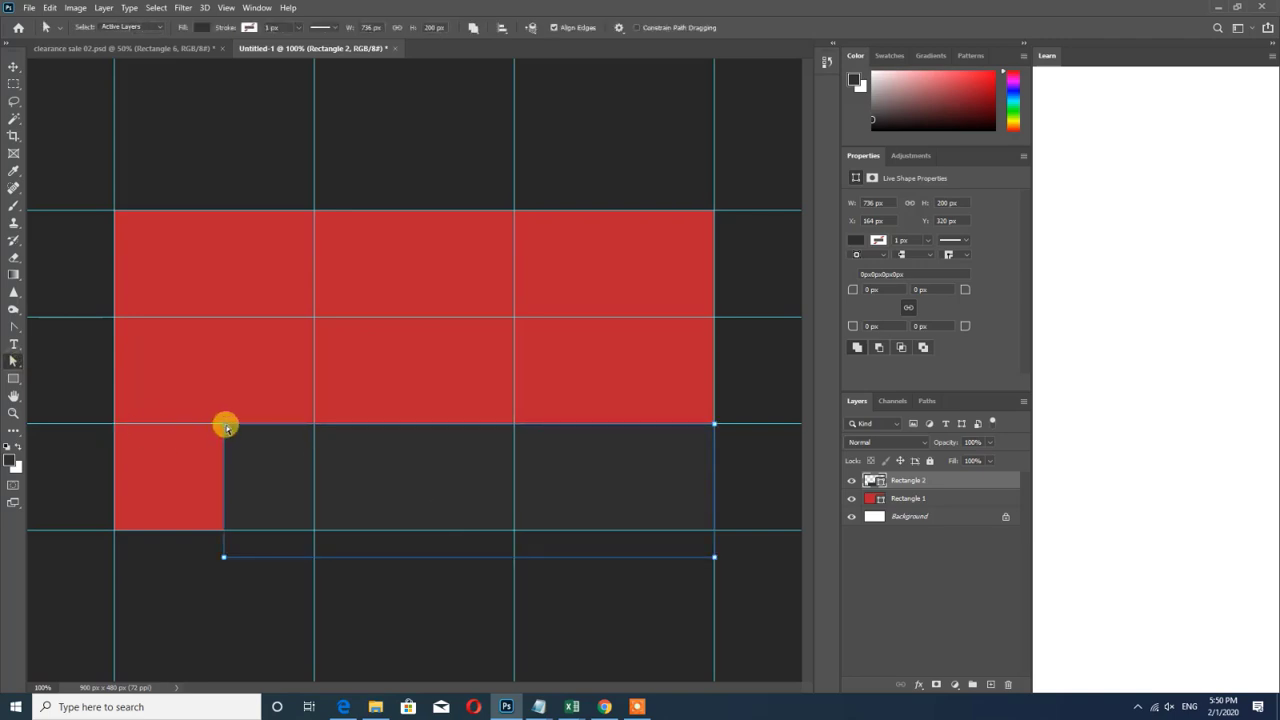
{"action": "left_click_drag", "start_coordinate": [294, 427], "coordinate": [457, 449]}
{"action": "left_click", "coordinate": [715, 425]}
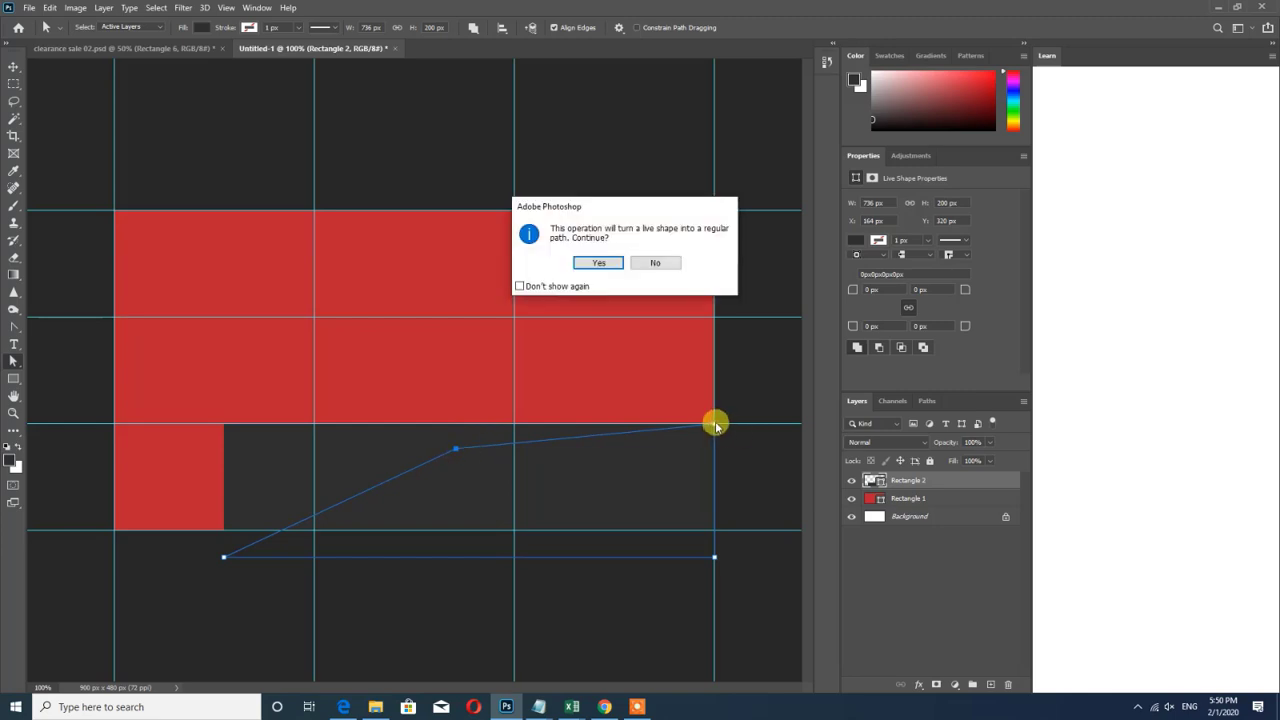
{"action": "left_click", "coordinate": [597, 262]}
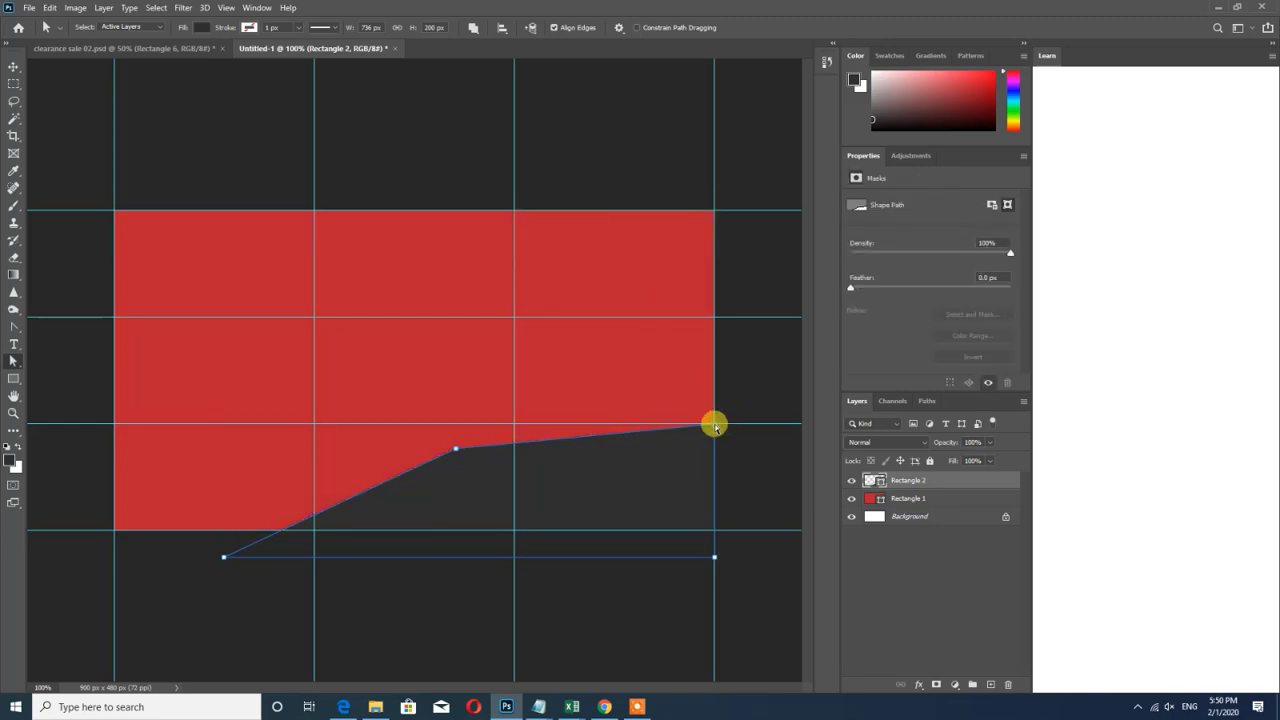
{"action": "left_click_drag", "start_coordinate": [716, 428], "coordinate": [729, 511]}
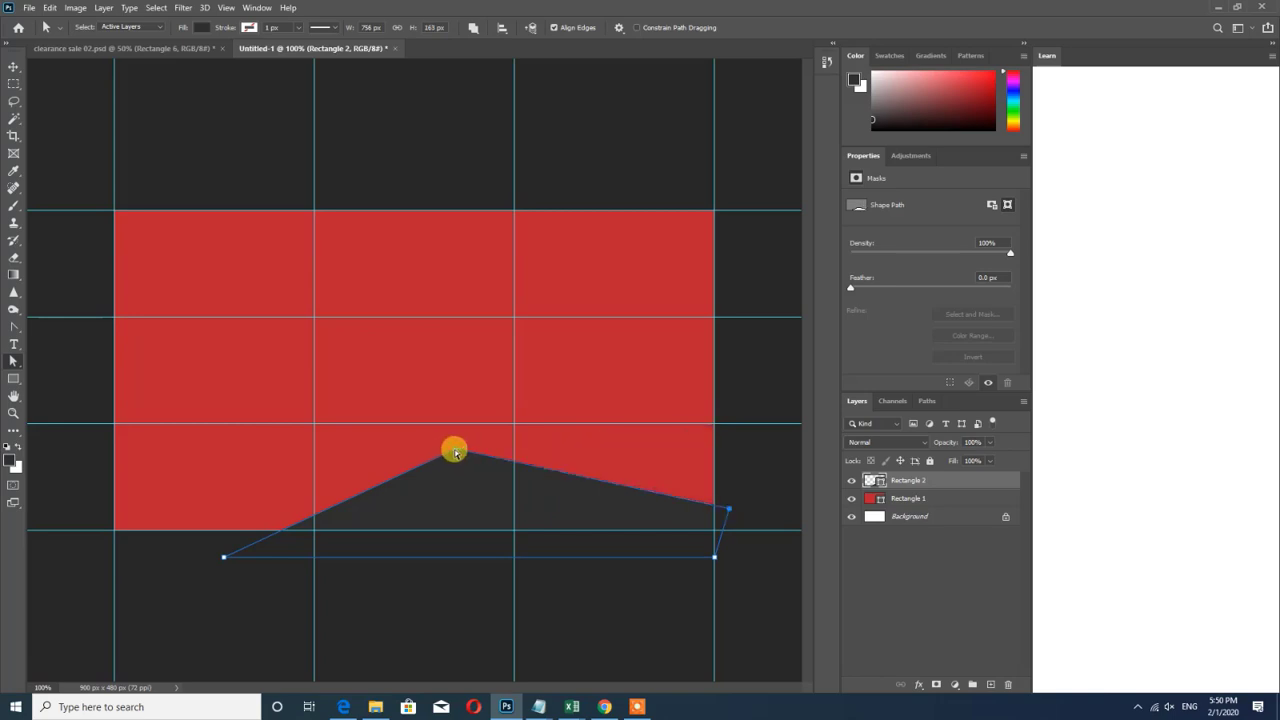
{"action": "left_click_drag", "start_coordinate": [458, 452], "coordinate": [472, 455]}
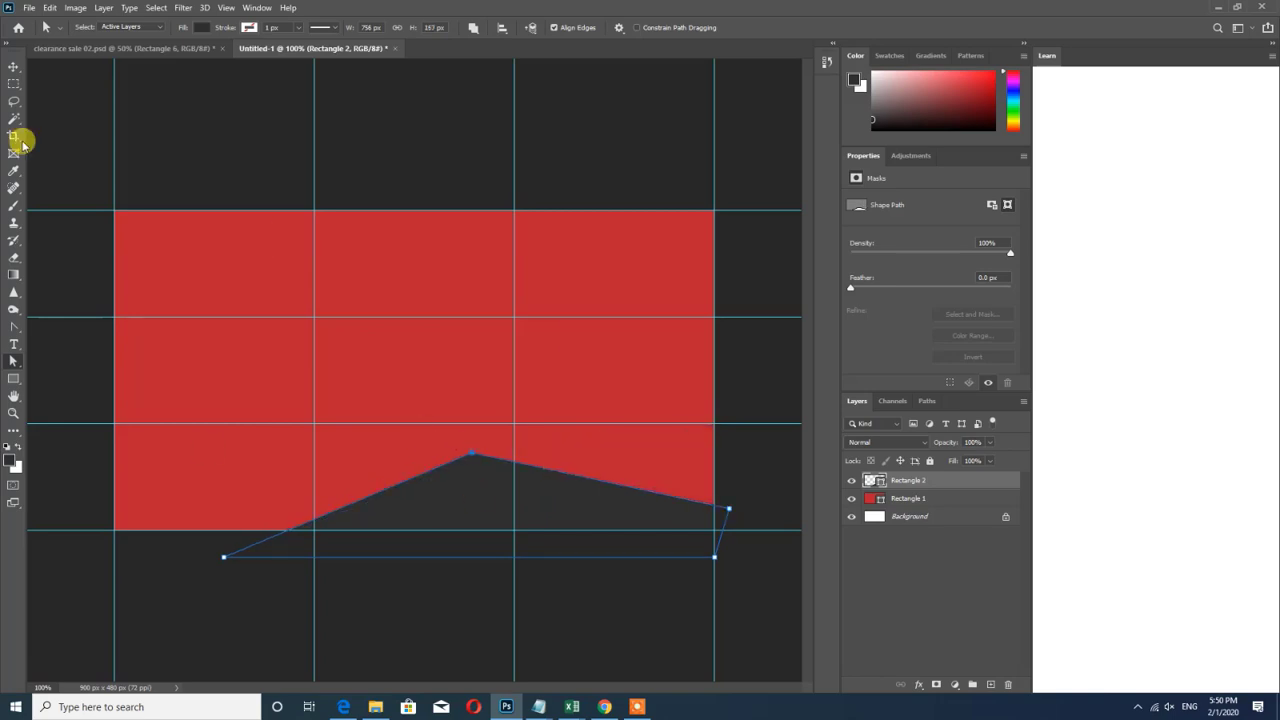
Recolour the dark peak shape to off-white #f6f6f6 and deselect it
{"action": "left_click", "coordinate": [13, 67]}
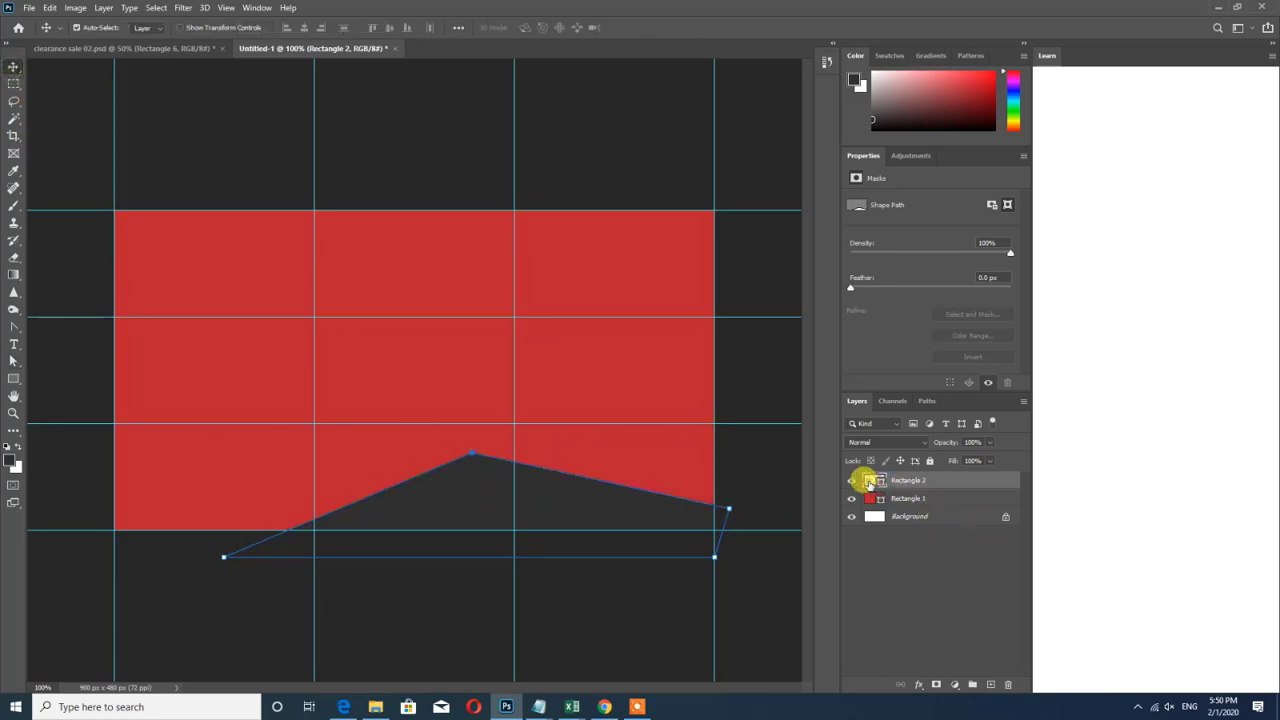
{"action": "double_click", "coordinate": [870, 481]}
{"action": "left_click_drag", "start_coordinate": [371, 271], "coordinate": [337, 263]}
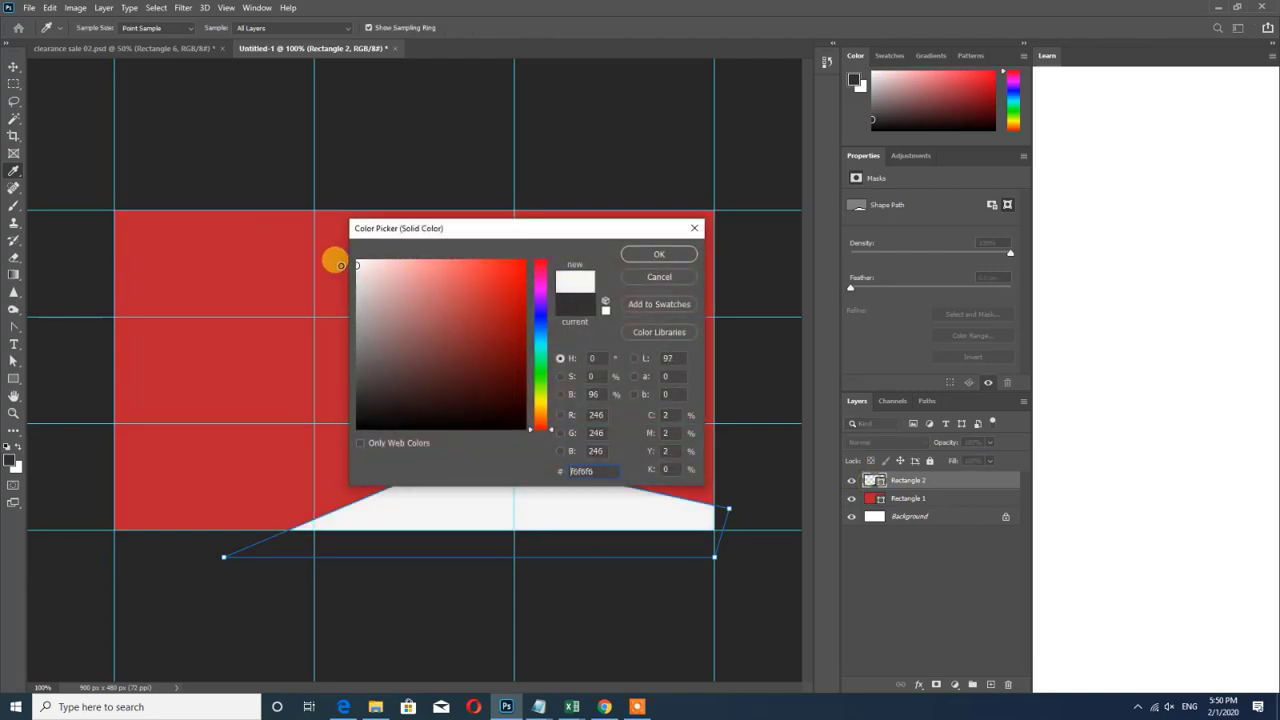
{"action": "left_click", "coordinate": [658, 256]}
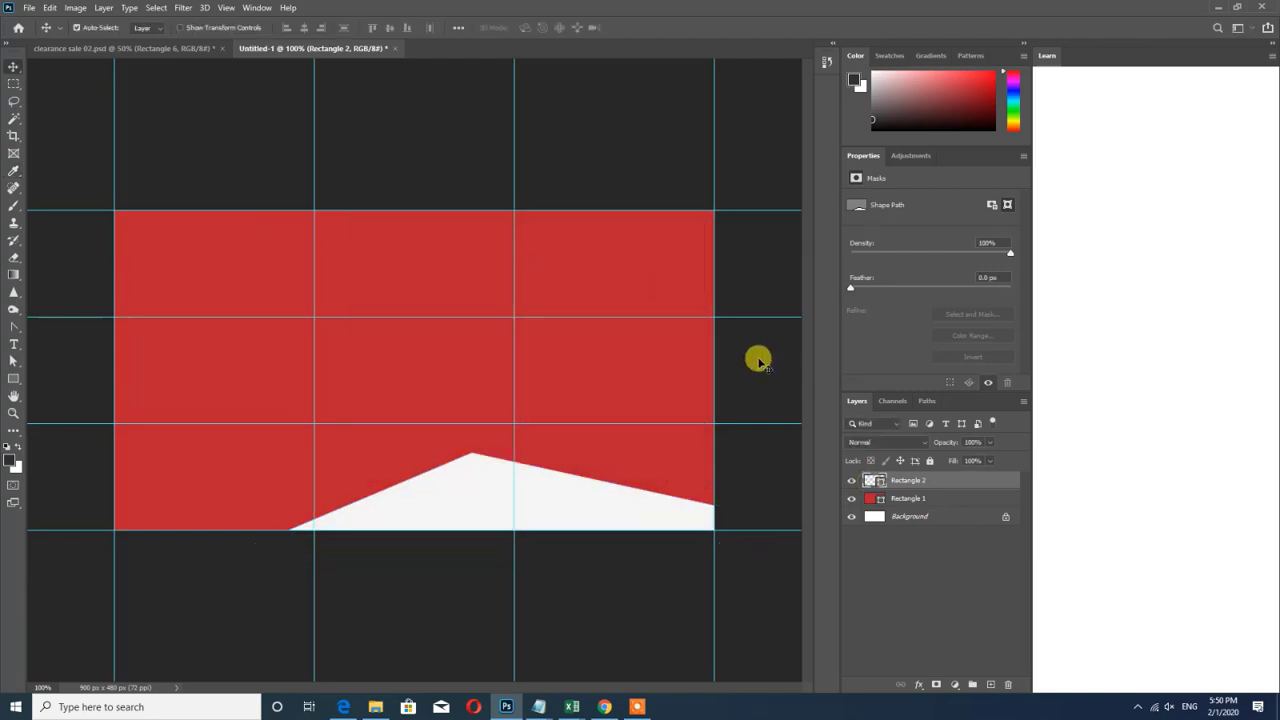
{"action": "left_click", "coordinate": [758, 360]}
{"action": "left_click", "coordinate": [406, 606]}
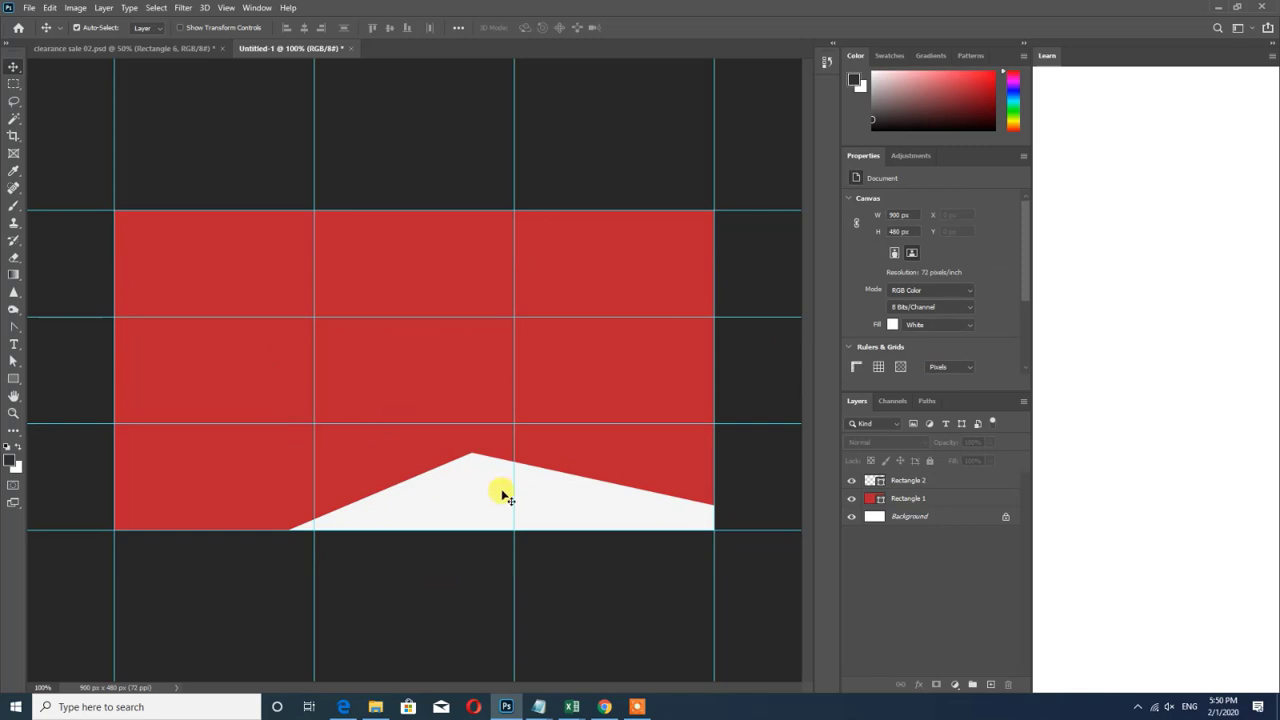
Draw a dark circle about 273 px in diameter over the white peak and move it up onto the red area
{"action": "right_click", "coordinate": [14, 380]}
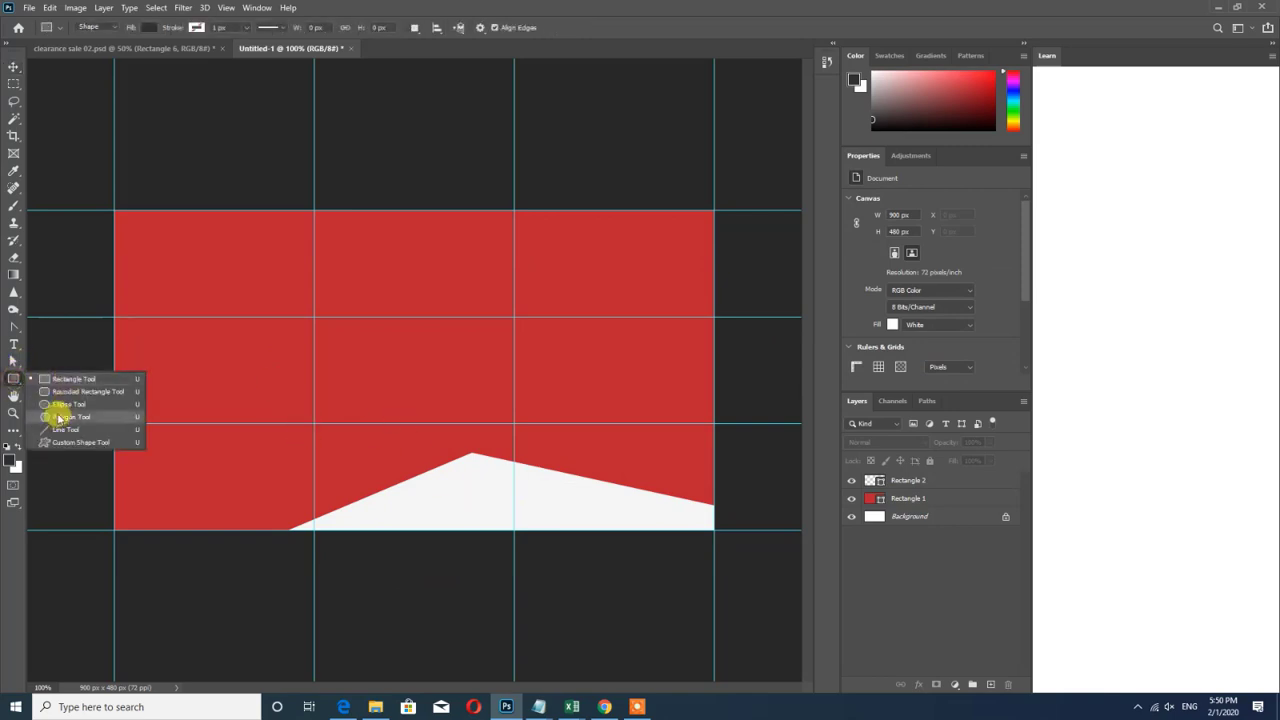
{"action": "left_click", "coordinate": [50, 404]}
{"action": "left_click_drag", "start_coordinate": [370, 347], "coordinate": [617, 520]}
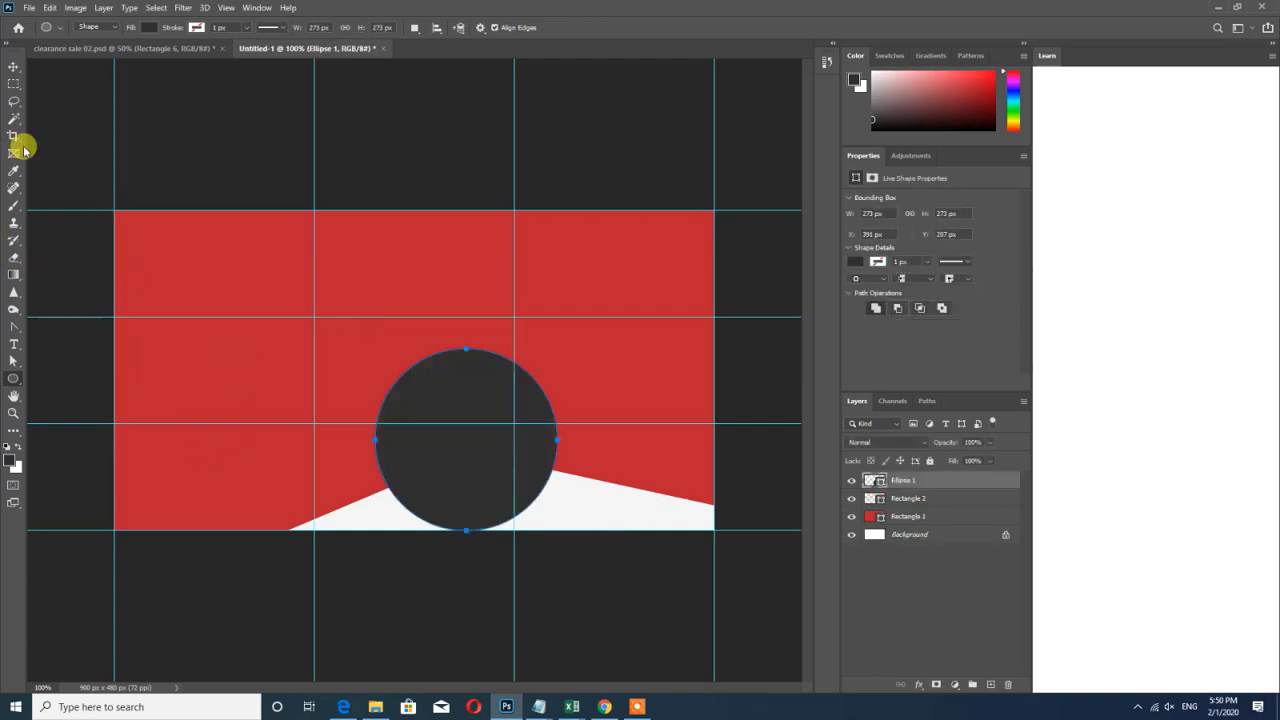
{"action": "left_click", "coordinate": [13, 67]}
{"action": "mouse_move", "coordinate": [503, 451]}
{"action": "left_mouse_down"}
{"action": "mouse_move", "coordinate": [480, 420]}
{"action": "mouse_move", "coordinate": [494, 434]}
{"action": "left_mouse_up"}
Scale the circle down to about 233 px in diameter and nudge it slightly down and right over the peak
{"action": "key", "text": "ctrl+t"}
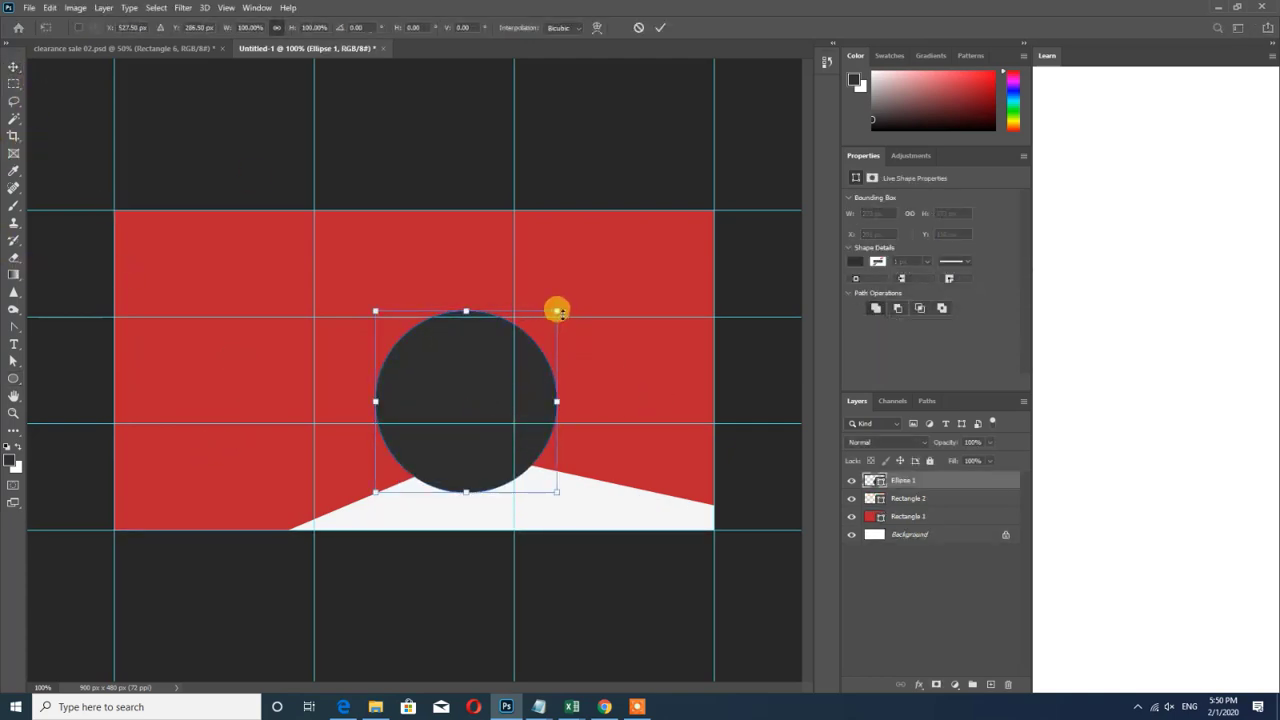
{"action": "left_click_drag", "start_coordinate": [557, 312], "coordinate": [545, 328]}
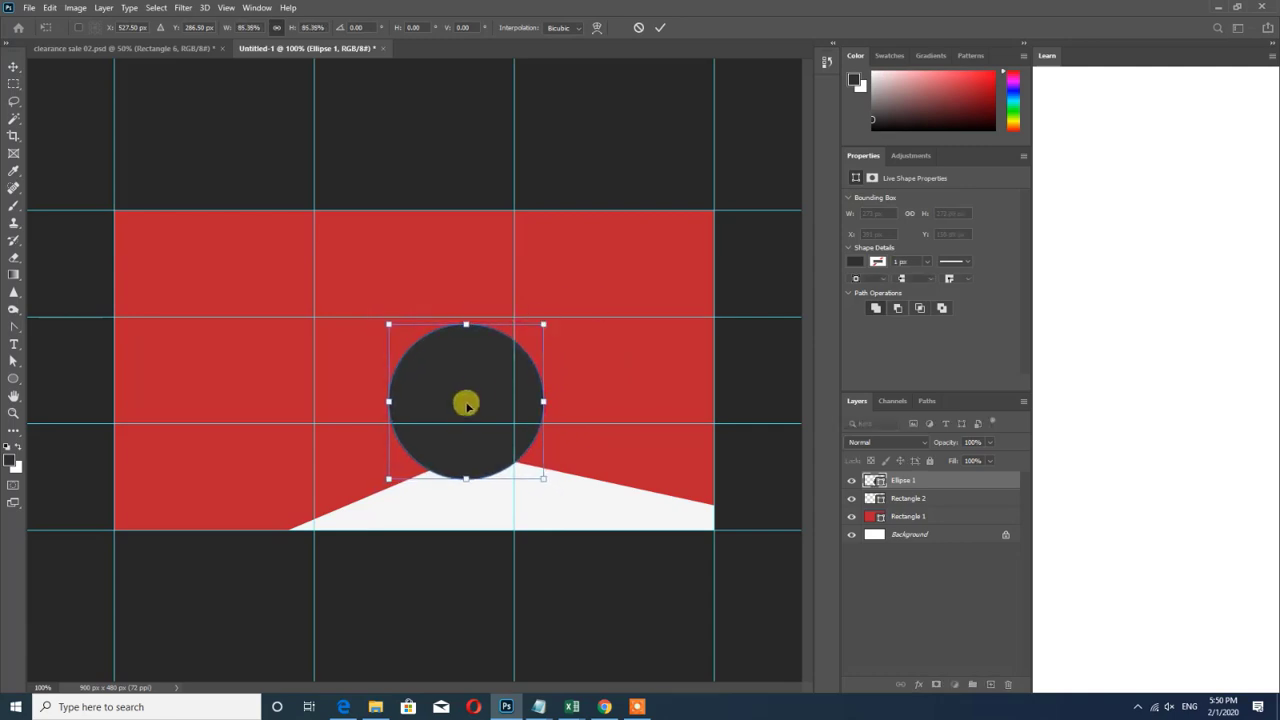
{"action": "left_click_drag", "start_coordinate": [471, 396], "coordinate": [472, 399]}
{"action": "key", "text": "Return"}
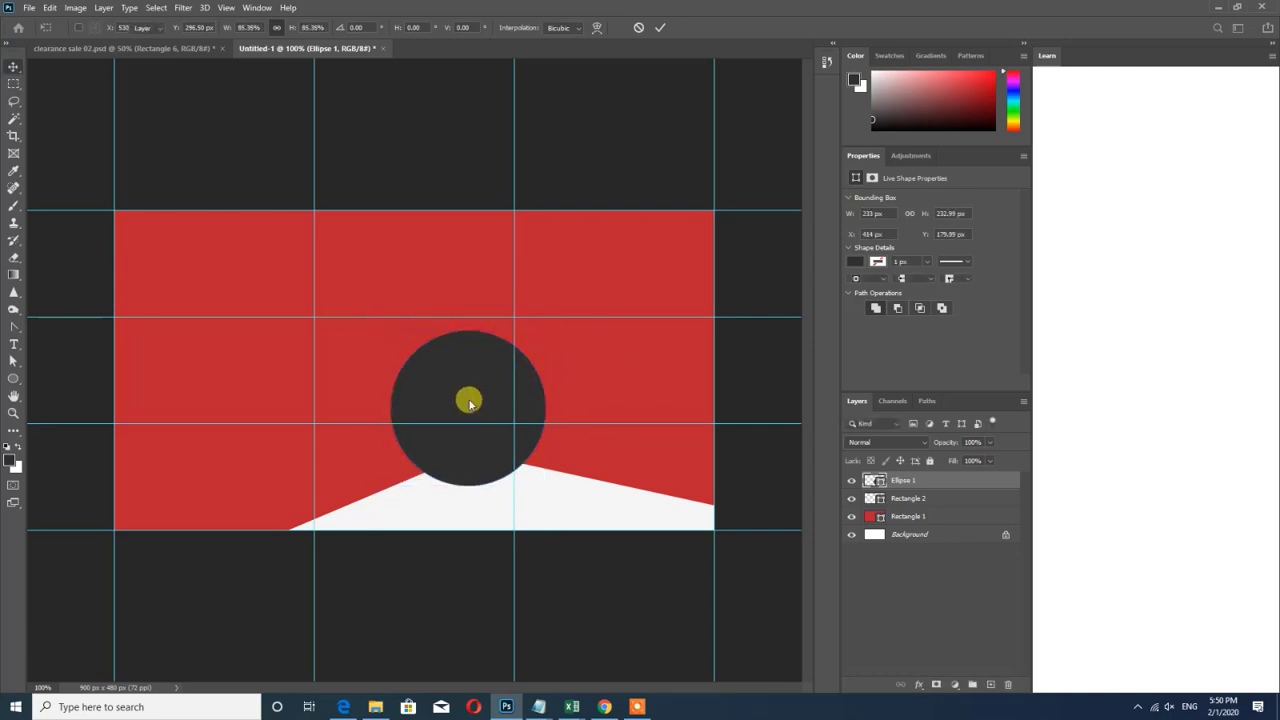
Shift the top point of the white peak shape slightly right behind the circle and deselect the shape
{"action": "left_click", "coordinate": [390, 514]}
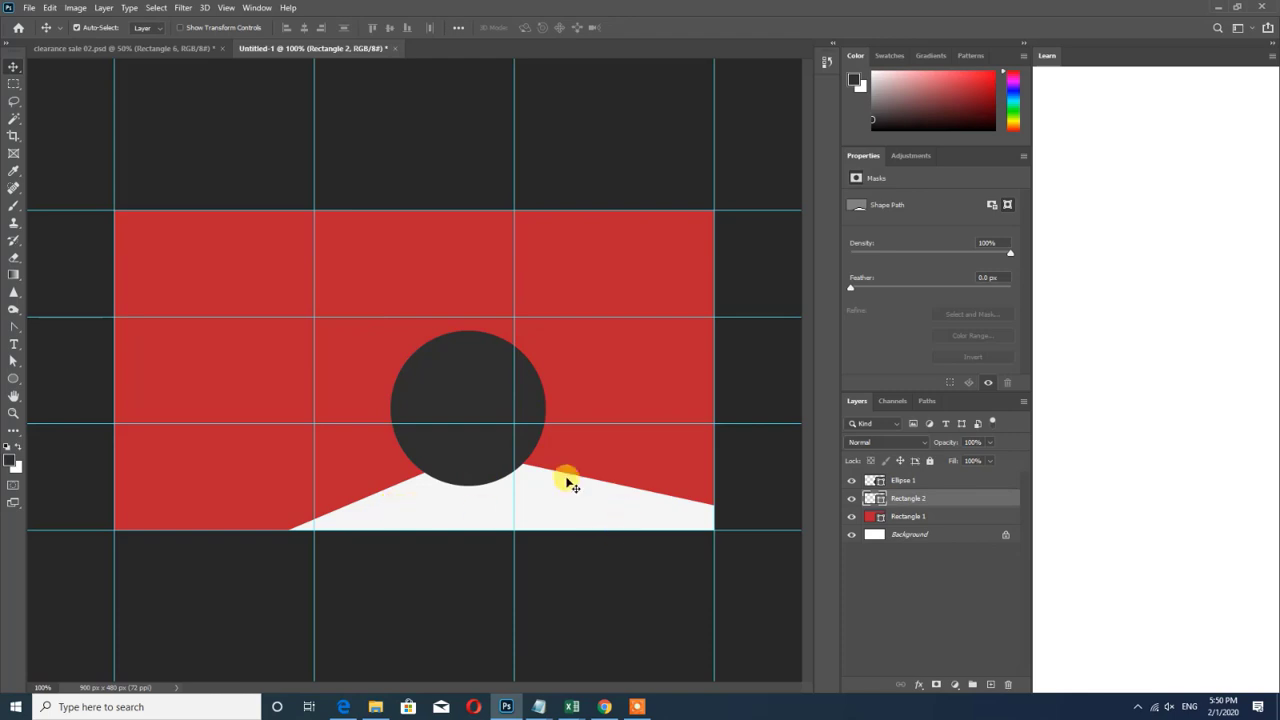
{"action": "left_click", "coordinate": [414, 609]}
{"action": "left_click", "coordinate": [562, 515]}
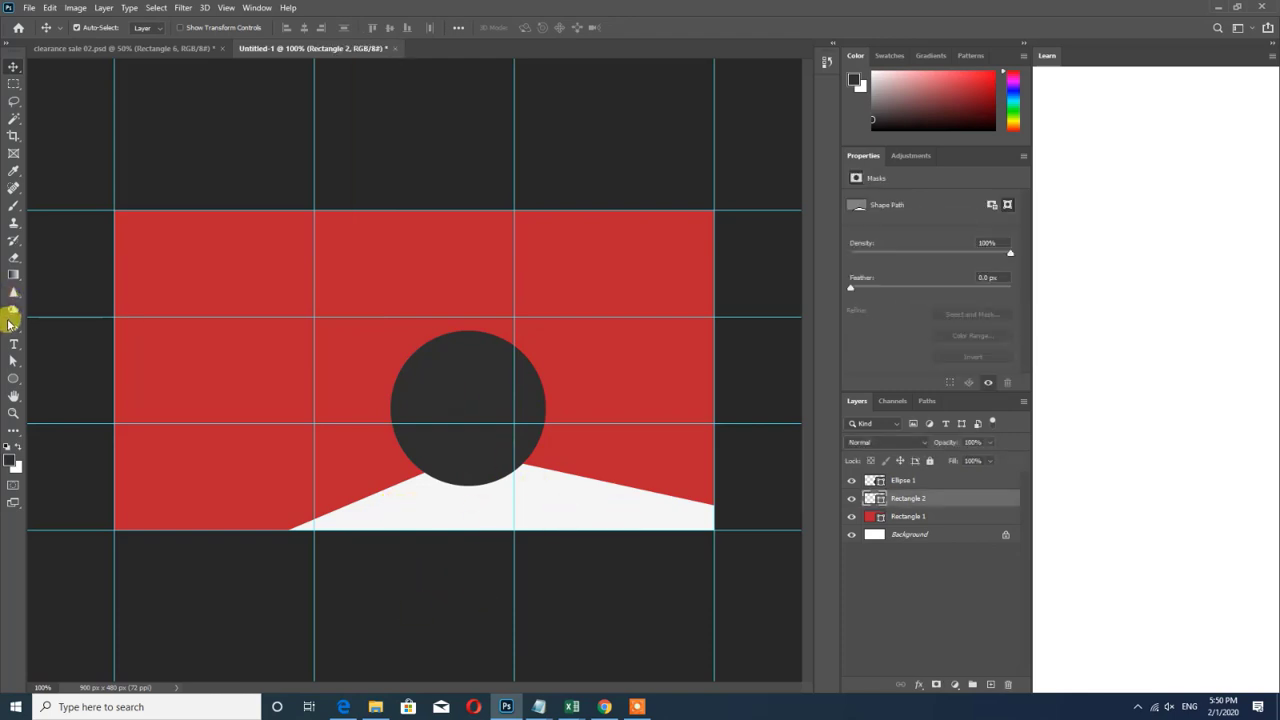
{"action": "left_click", "coordinate": [15, 362]}
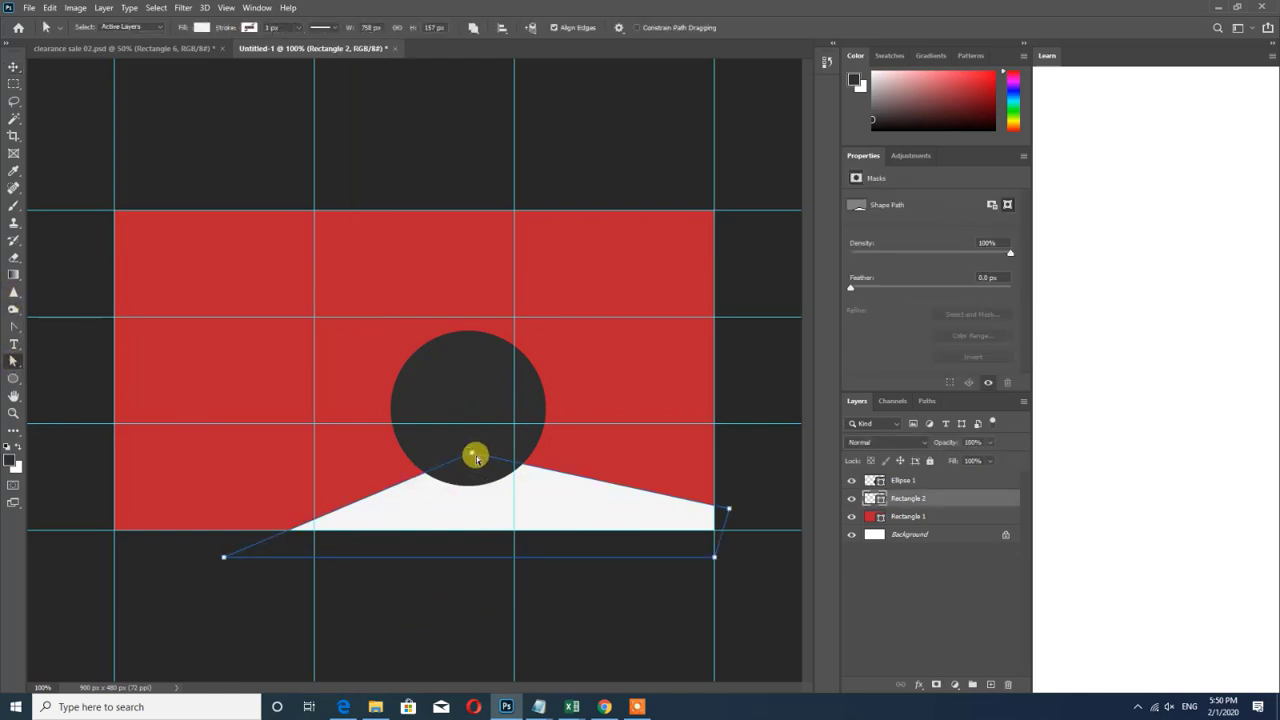
{"action": "left_click_drag", "start_coordinate": [476, 459], "coordinate": [485, 457]}
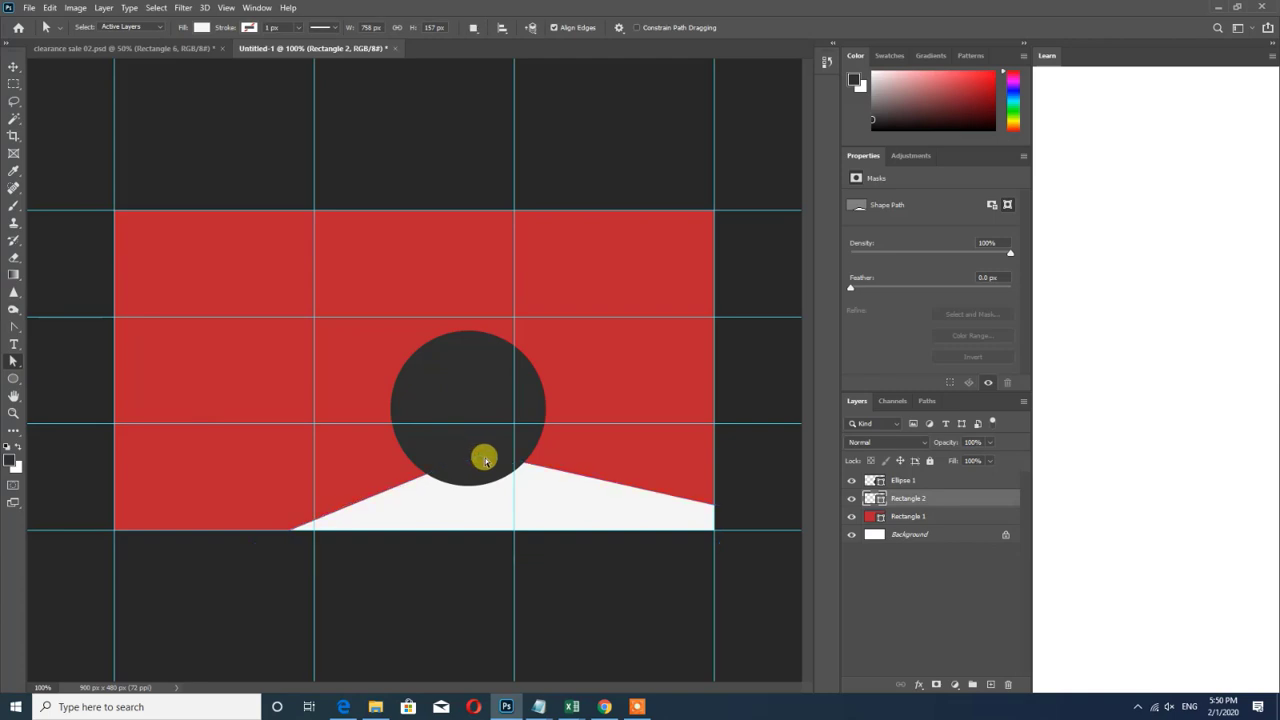
{"action": "left_click", "coordinate": [14, 66]}
{"action": "left_click", "coordinate": [423, 137]}
Move the circle slightly right to X 427 px, fill it with yellow #facb26 and deselect it
{"action": "left_click_drag", "start_coordinate": [463, 393], "coordinate": [472, 395]}
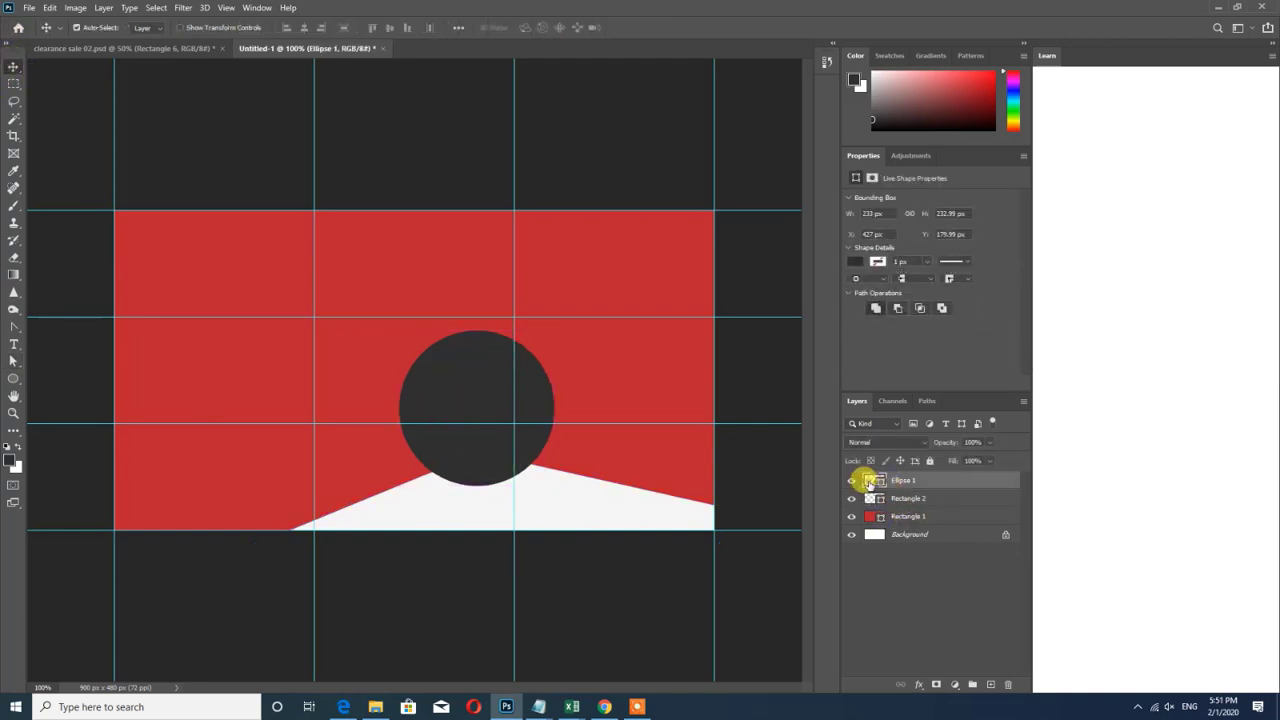
{"action": "double_click", "coordinate": [869, 481]}
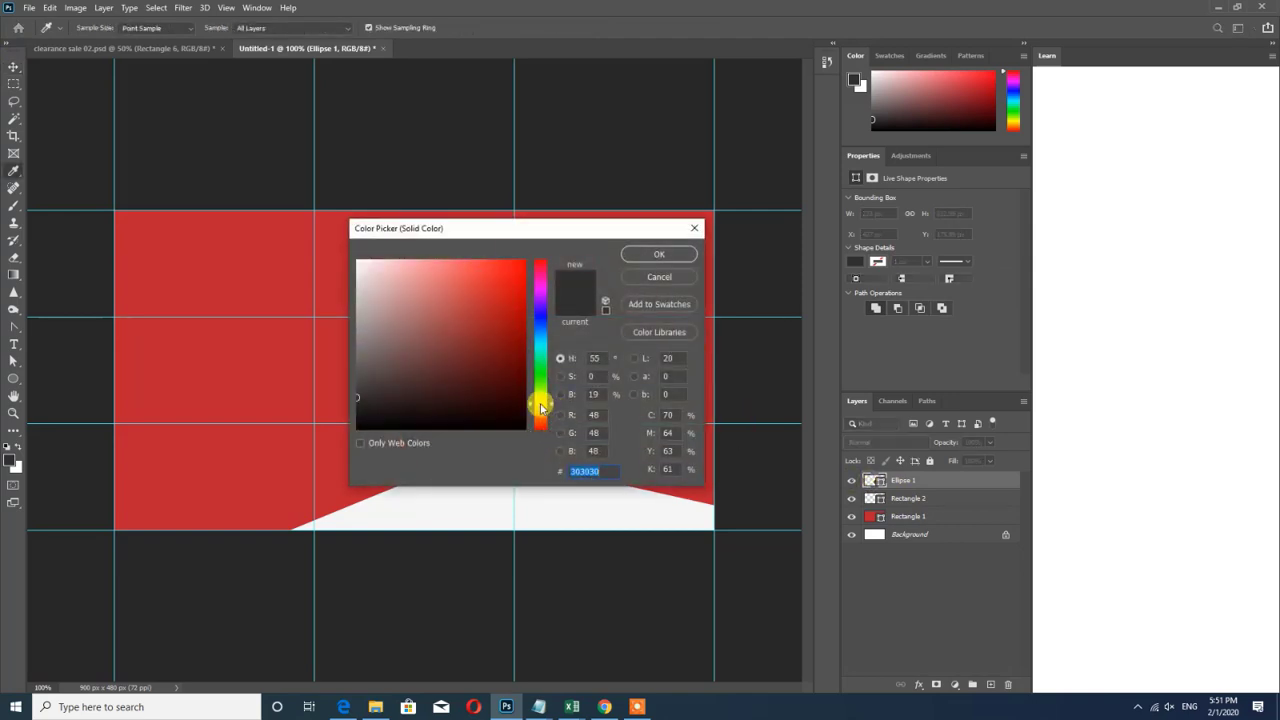
{"action": "left_click_drag", "start_coordinate": [540, 408], "coordinate": [541, 410]}
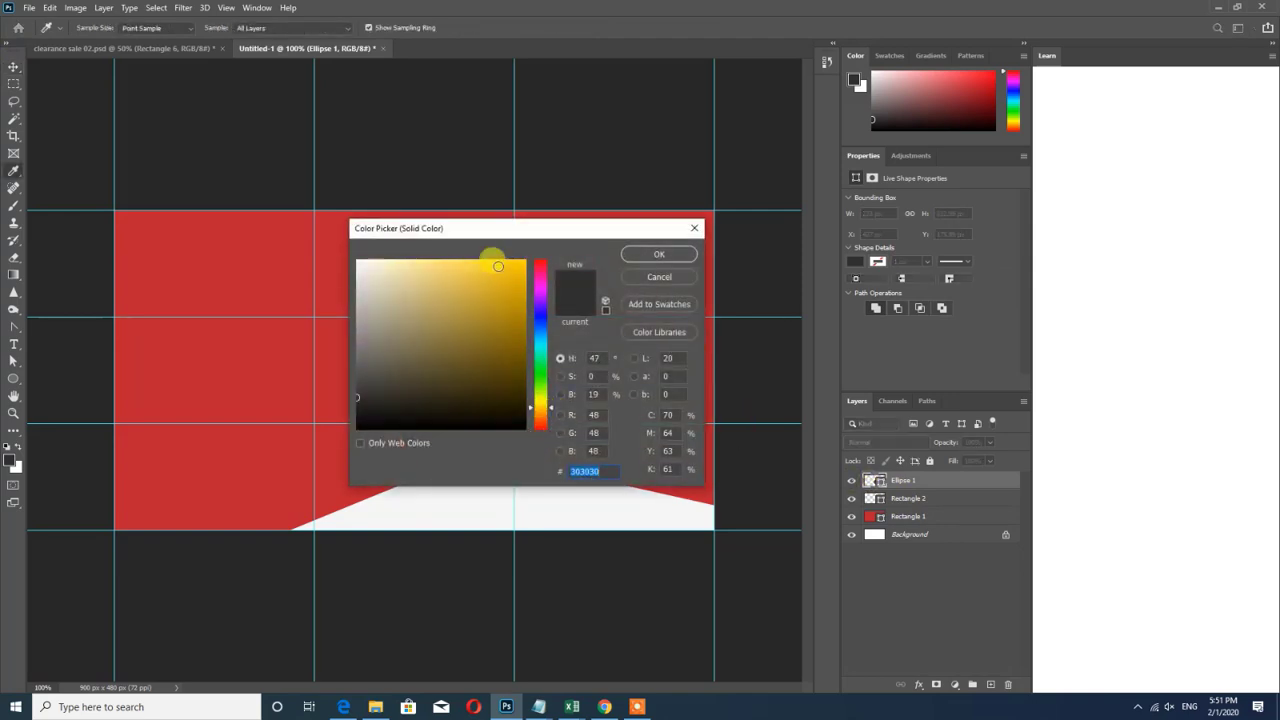
{"action": "mouse_move", "coordinate": [498, 266]}
{"action": "left_mouse_down"}
{"action": "mouse_move", "coordinate": [836, 250]}
{"action": "mouse_move", "coordinate": [822, 253]}
{"action": "left_mouse_up"}
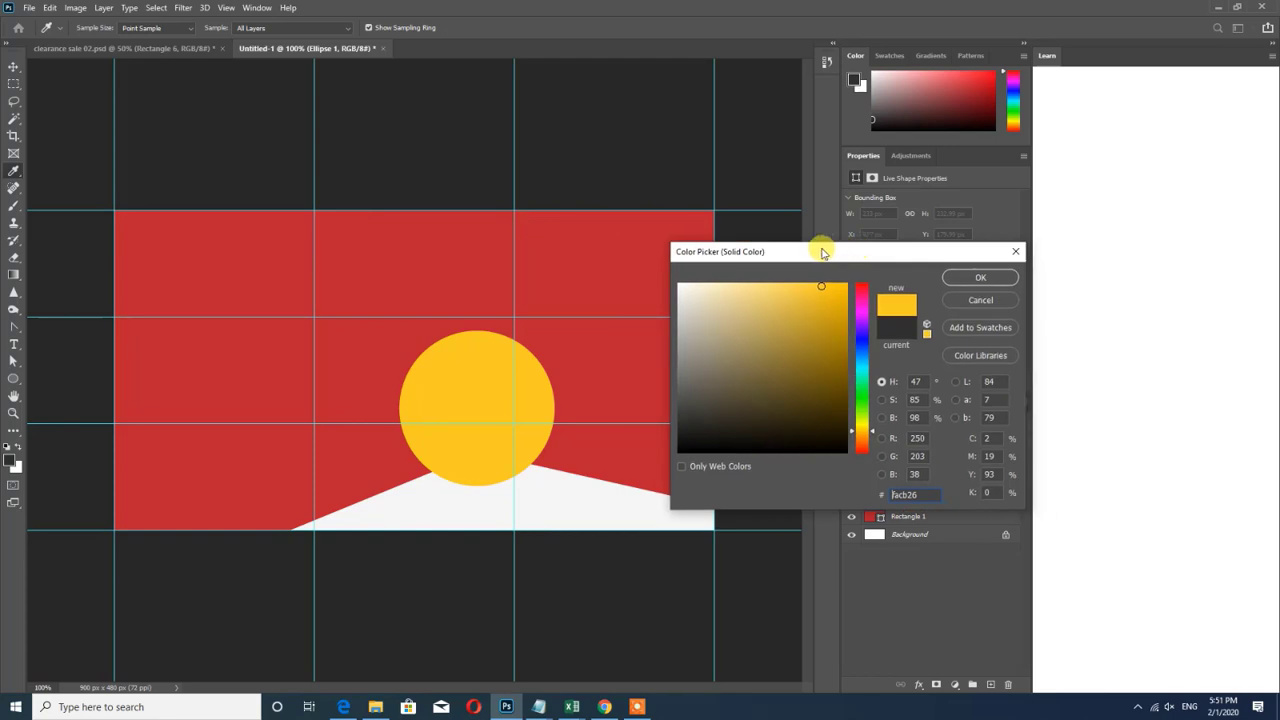
{"action": "left_click", "coordinate": [970, 289]}
{"action": "key", "text": "v"}
{"action": "left_click", "coordinate": [414, 166]}
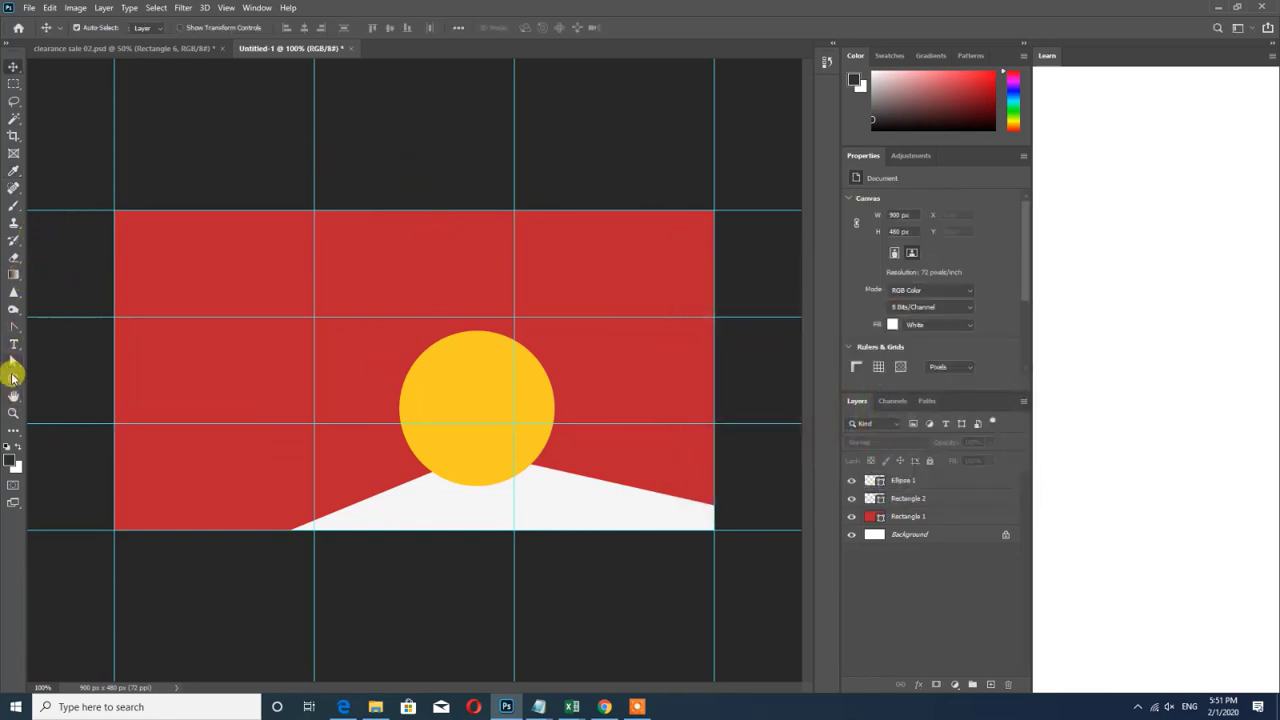
Draw a vertical rectangle about 41 × 614 px near the canvas's left edge and fill it with the circle's yellow
{"action": "right_click", "coordinate": [13, 378]}
{"action": "left_click", "coordinate": [43, 375]}
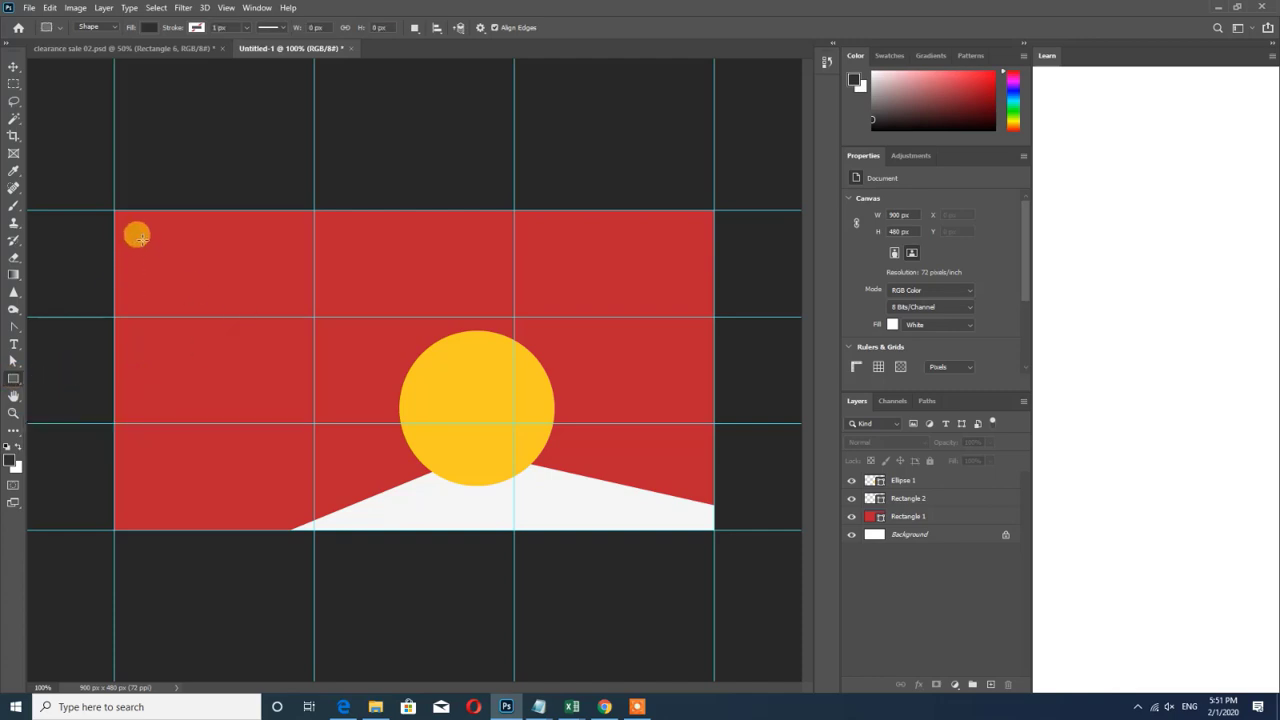
{"action": "left_click_drag", "start_coordinate": [176, 238], "coordinate": [203, 646]}
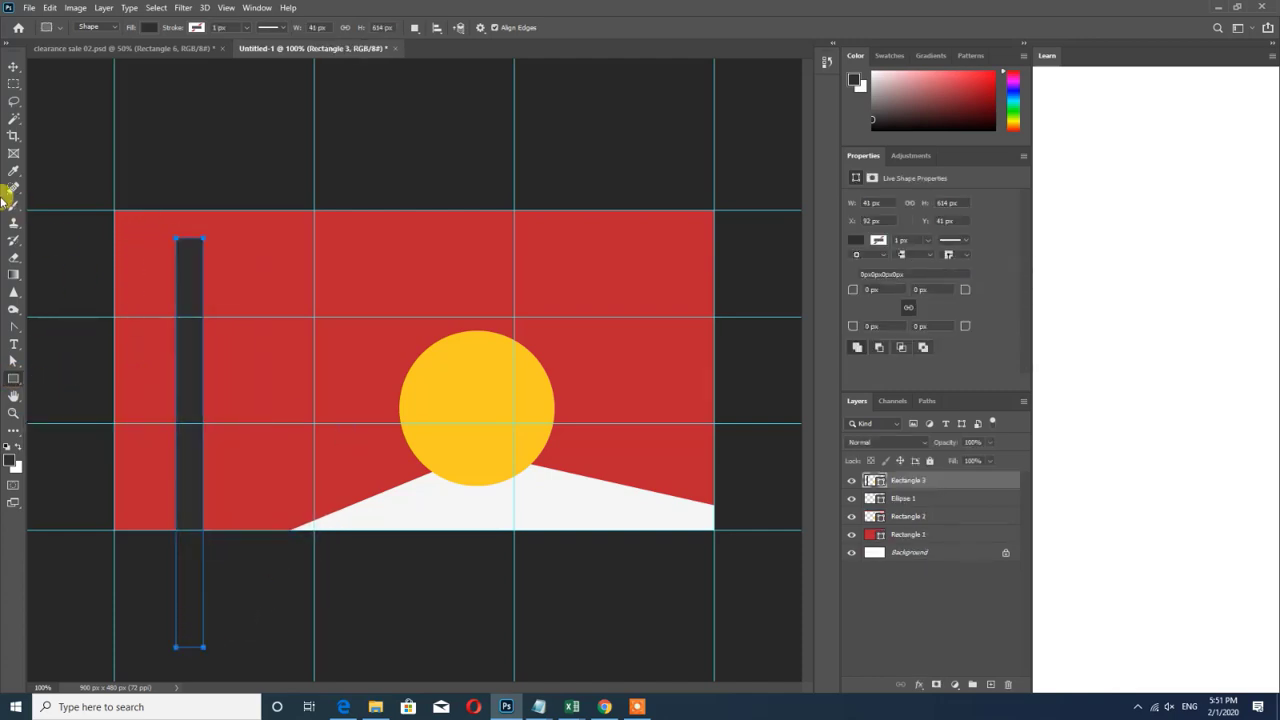
{"action": "left_click", "coordinate": [14, 65]}
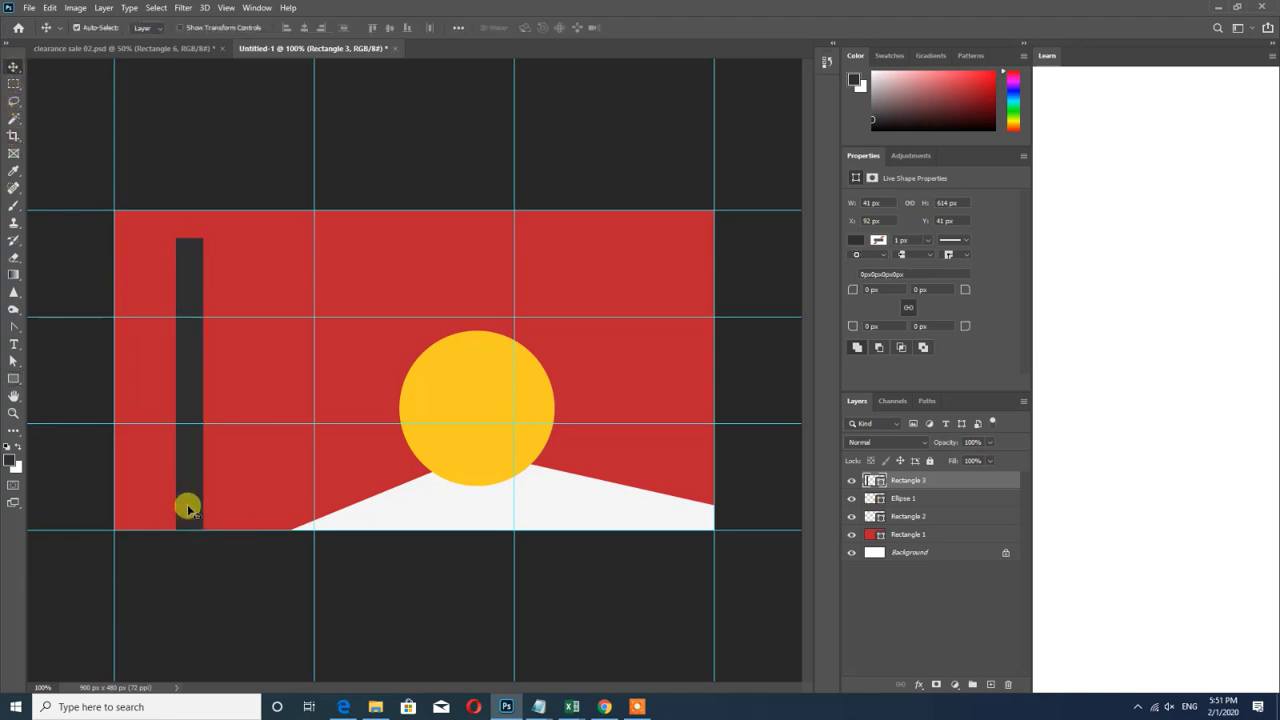
{"action": "double_click", "coordinate": [871, 482]}
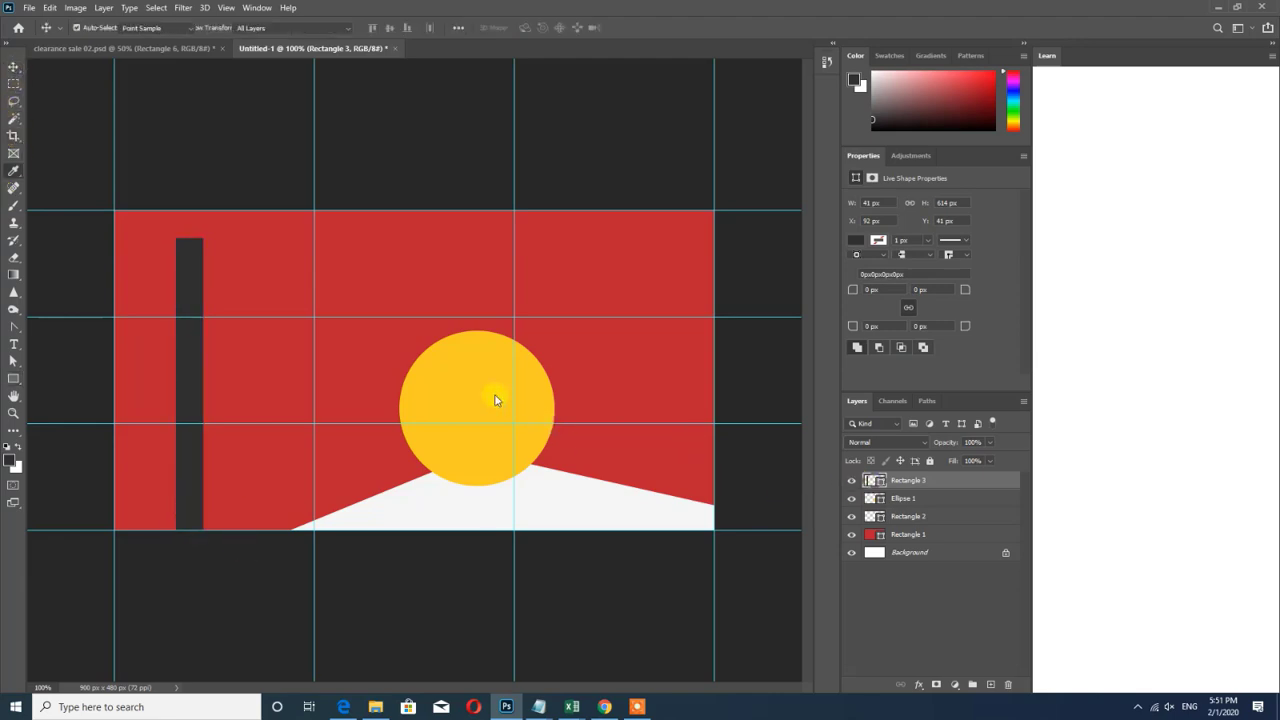
{"action": "left_click", "coordinate": [477, 382]}
{"action": "left_click", "coordinate": [979, 280]}
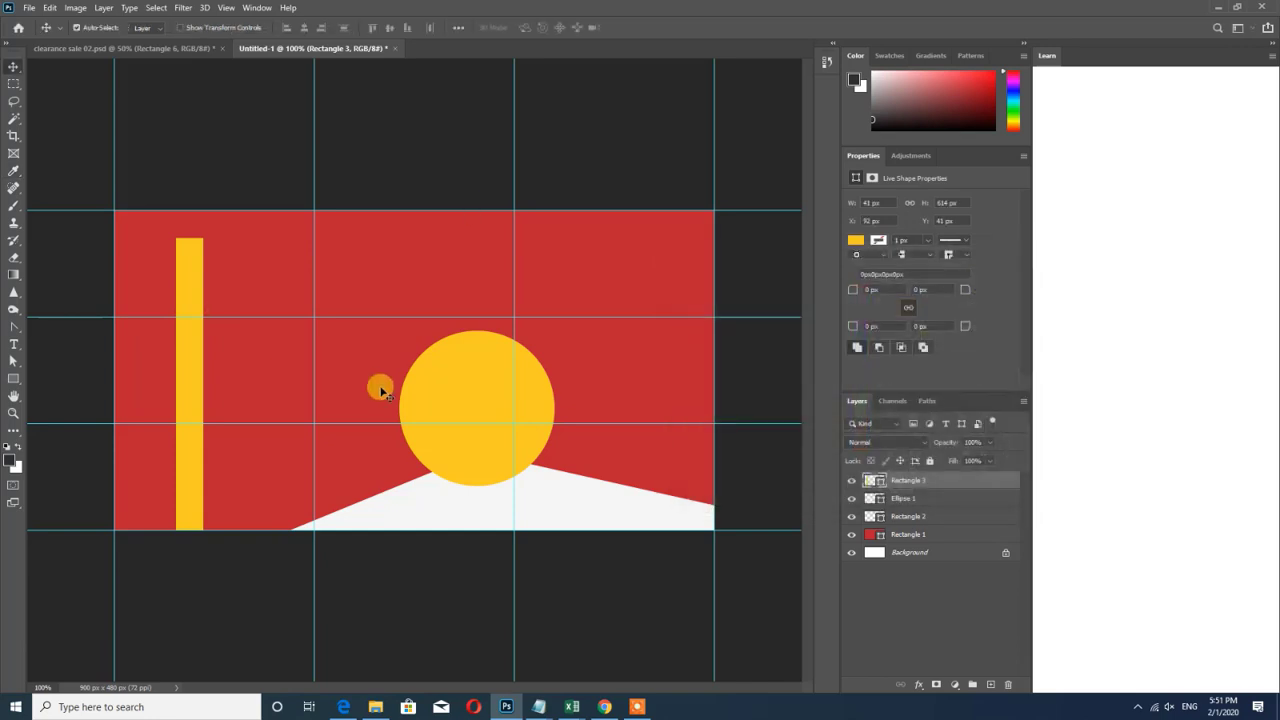
Rotate the yellow bar to about -60.2°, running from the canvas's top-left corner into the circle, and scale it to about 149% width and 105% length
{"action": "key", "text": "ctrl+t"}
{"action": "left_click_drag", "start_coordinate": [238, 648], "coordinate": [372, 364]}
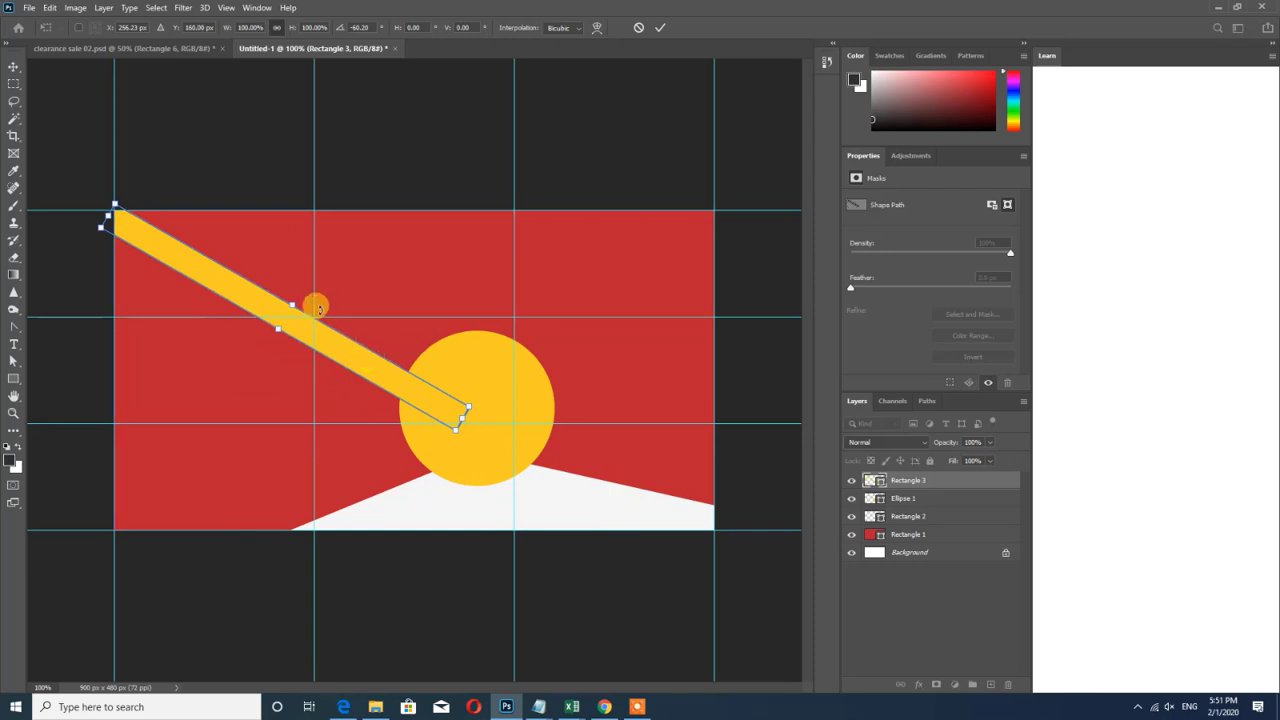
{"action": "left_click_drag", "start_coordinate": [291, 302], "coordinate": [298, 294]}
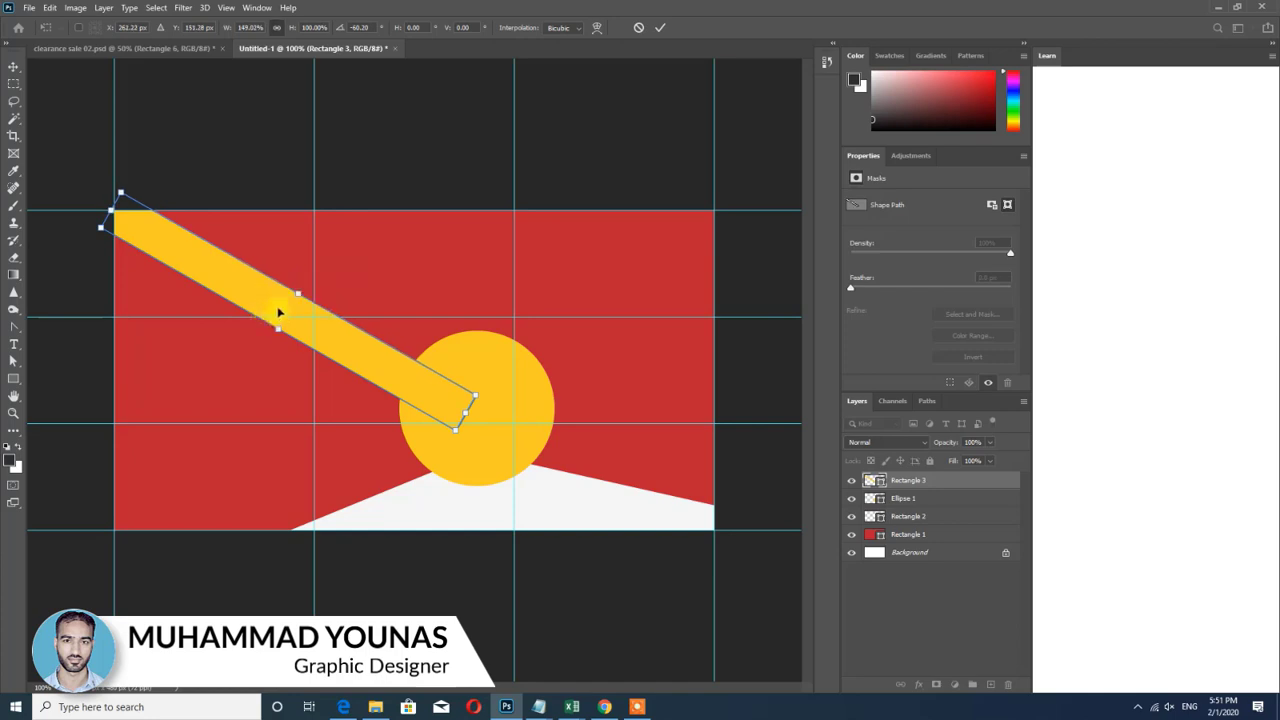
{"action": "key", "text": "shift+Left"}
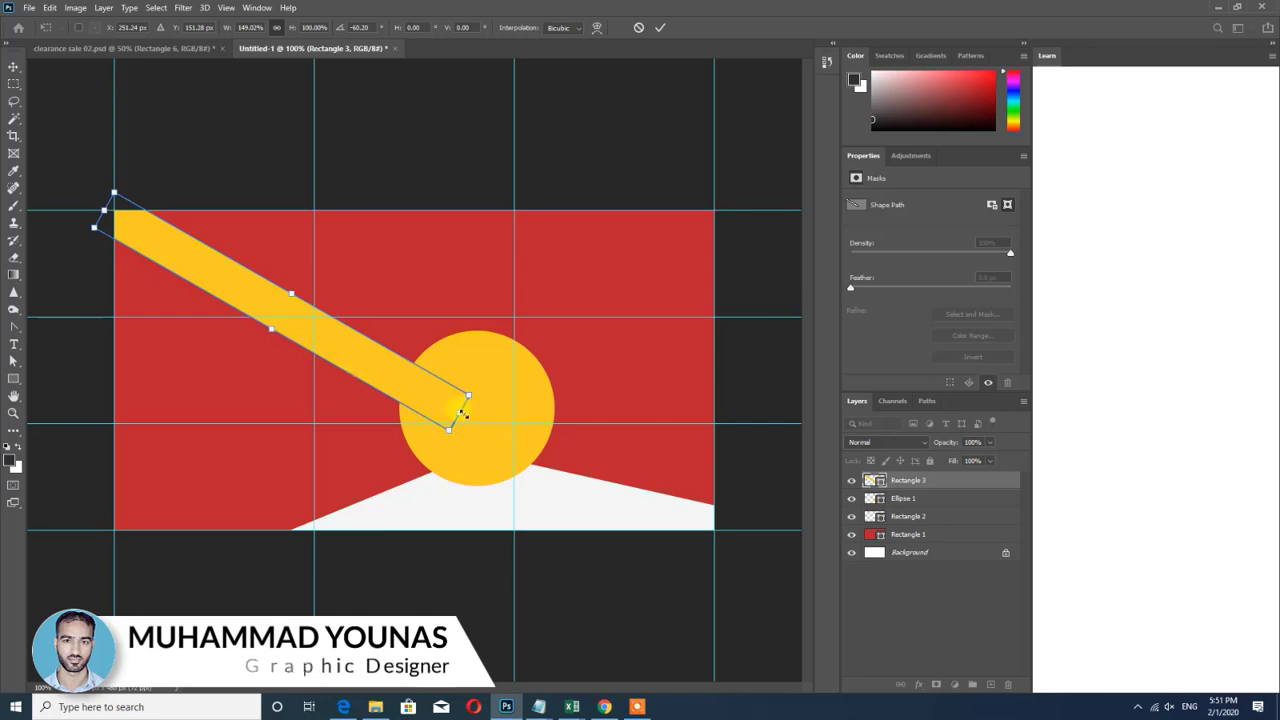
{"action": "mouse_move", "coordinate": [459, 412]}
{"action": "left_mouse_down"}
{"action": "mouse_move", "coordinate": [500, 438]}
{"action": "mouse_move", "coordinate": [467, 421]}
{"action": "left_mouse_up"}
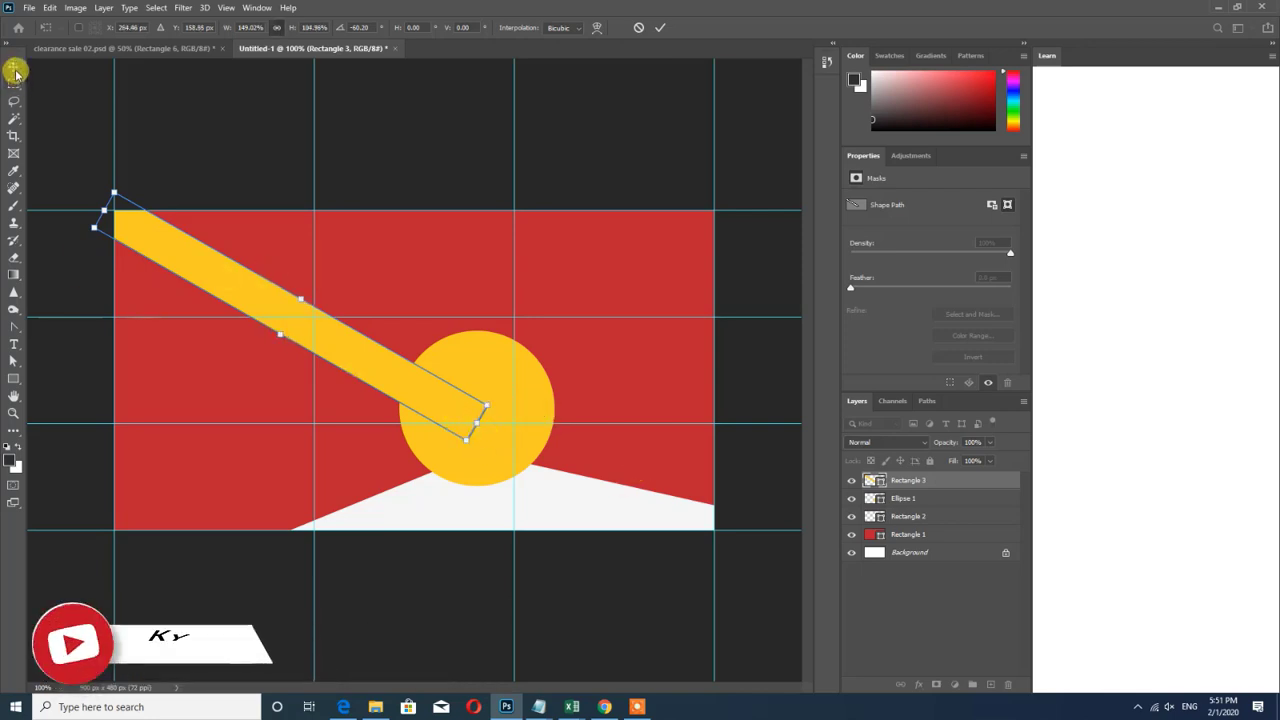
Taper the yellow bar into a ray by moving its upper inner corner almost onto the lower inner corner inside the circle
{"action": "left_click", "coordinate": [13, 361]}
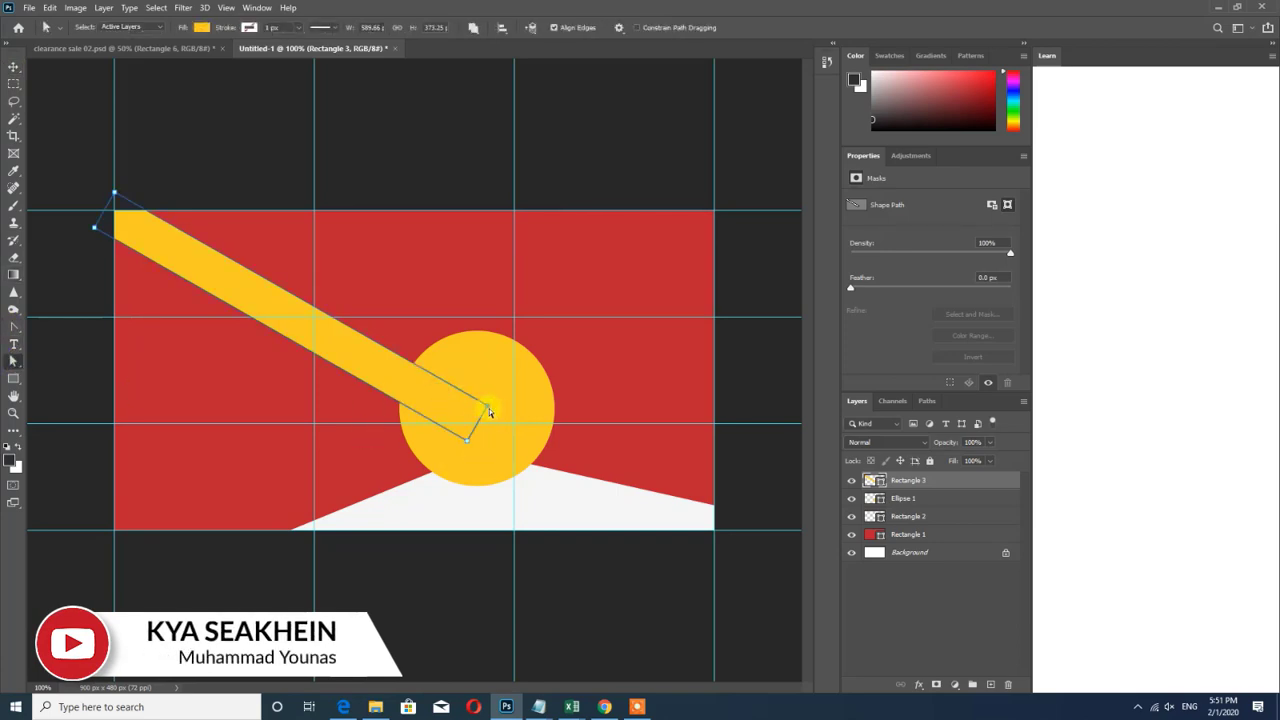
{"action": "left_click_drag", "start_coordinate": [489, 411], "coordinate": [470, 437]}
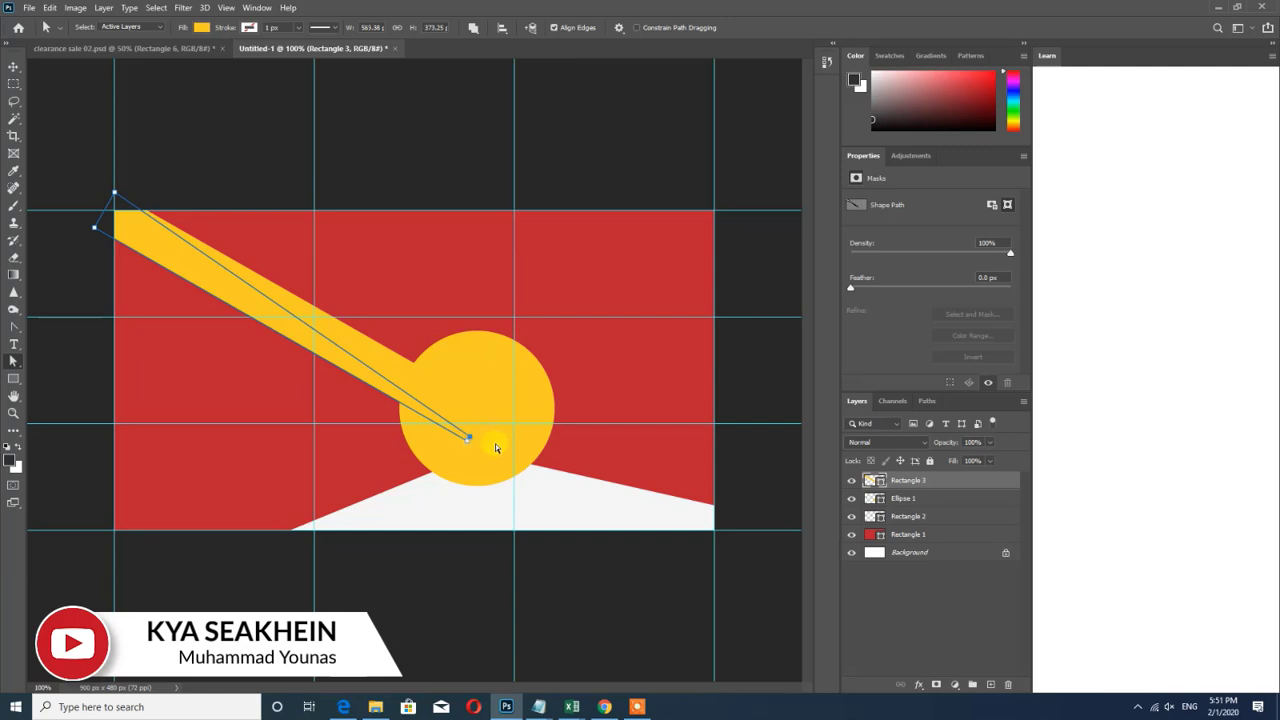
{"action": "left_click", "coordinate": [13, 67]}
{"action": "left_click", "coordinate": [195, 128]}
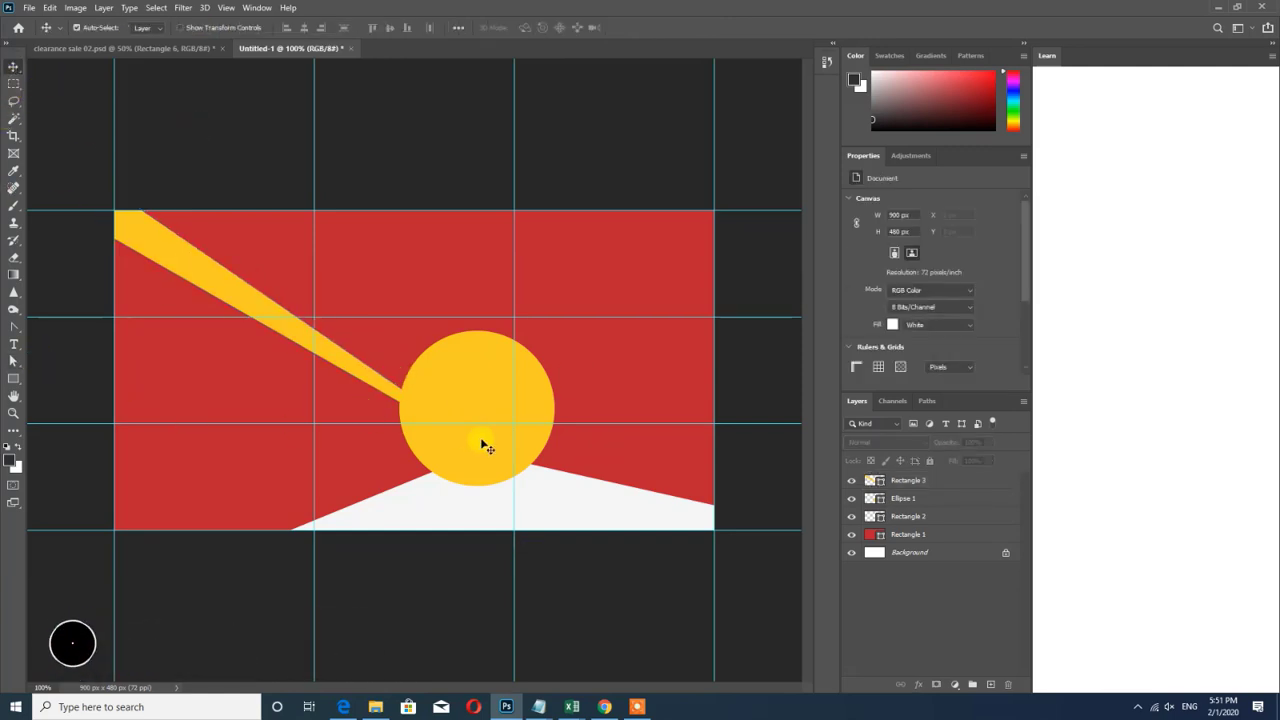
Duplicate the tapered yellow ray and place the copy across the right half of the canvas
{"action": "left_click", "coordinate": [378, 388]}
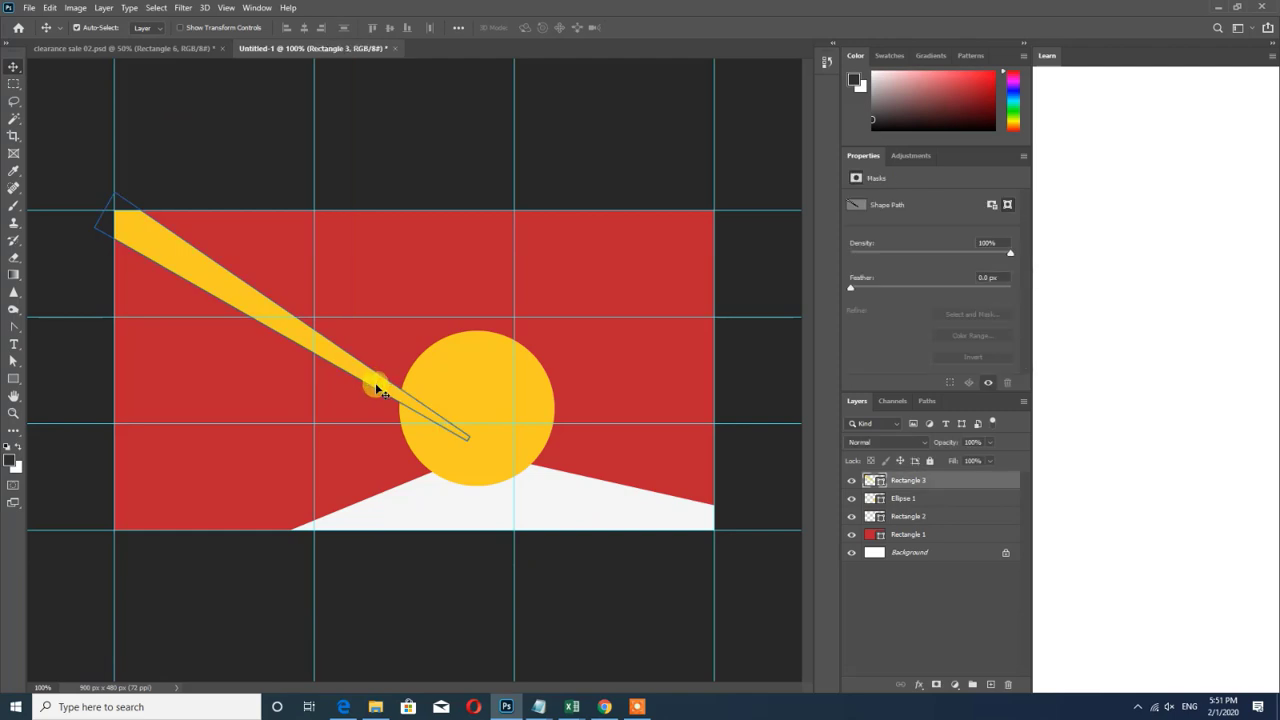
{"action": "key", "text": "ctrl+t"}
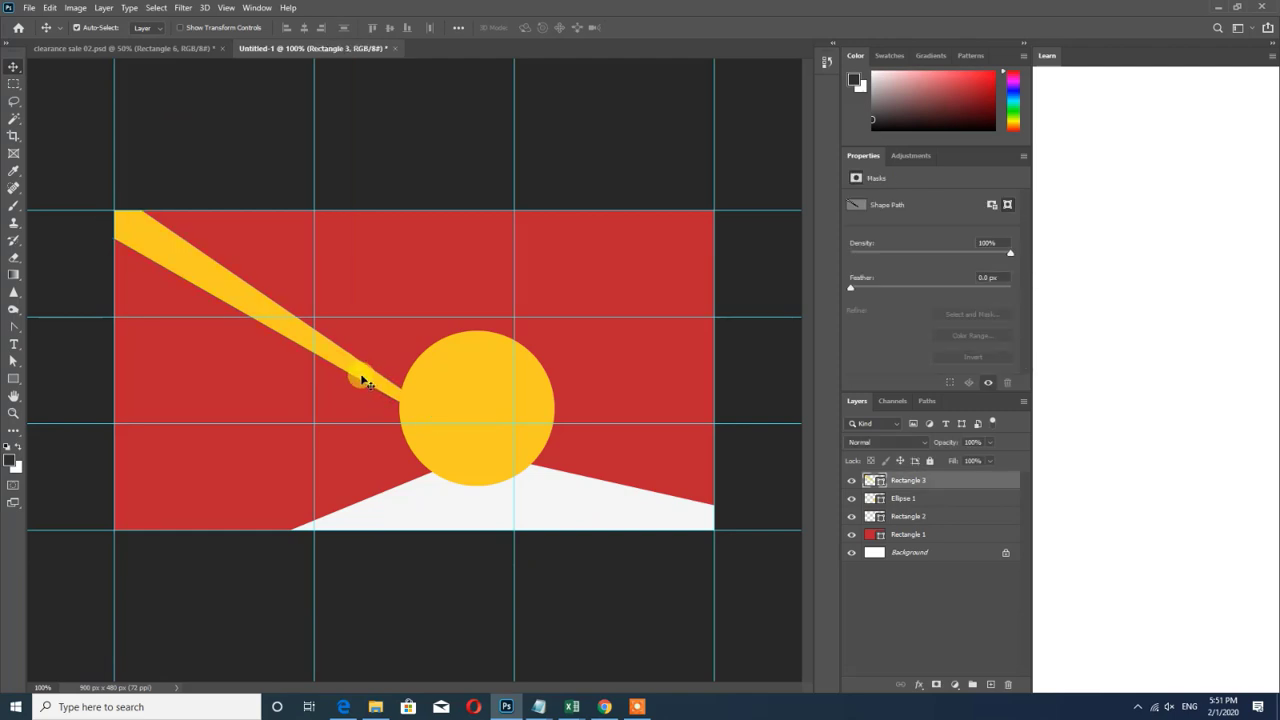
{"action": "left_click_drag", "start_coordinate": [357, 372], "coordinate": [671, 418]}
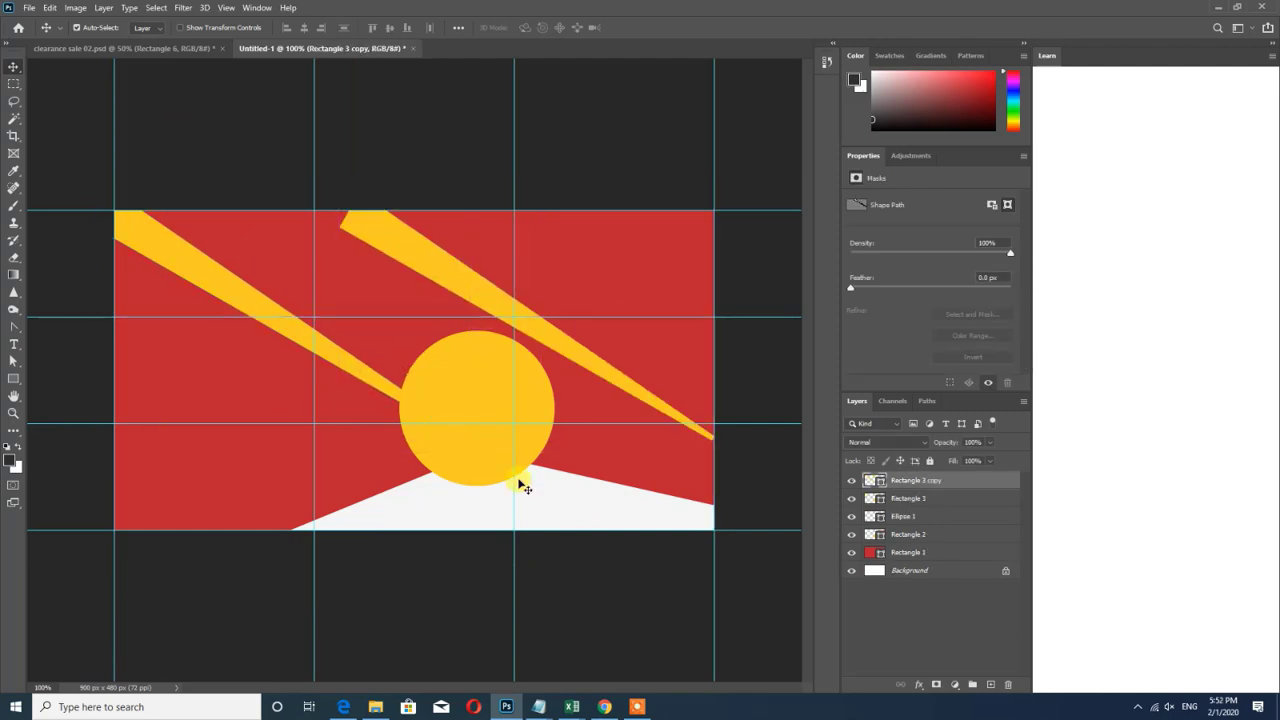
Flip the copied ray horizontally and move it so it runs from the circle to the canvas's right edge
{"action": "left_click", "coordinate": [49, 7]}
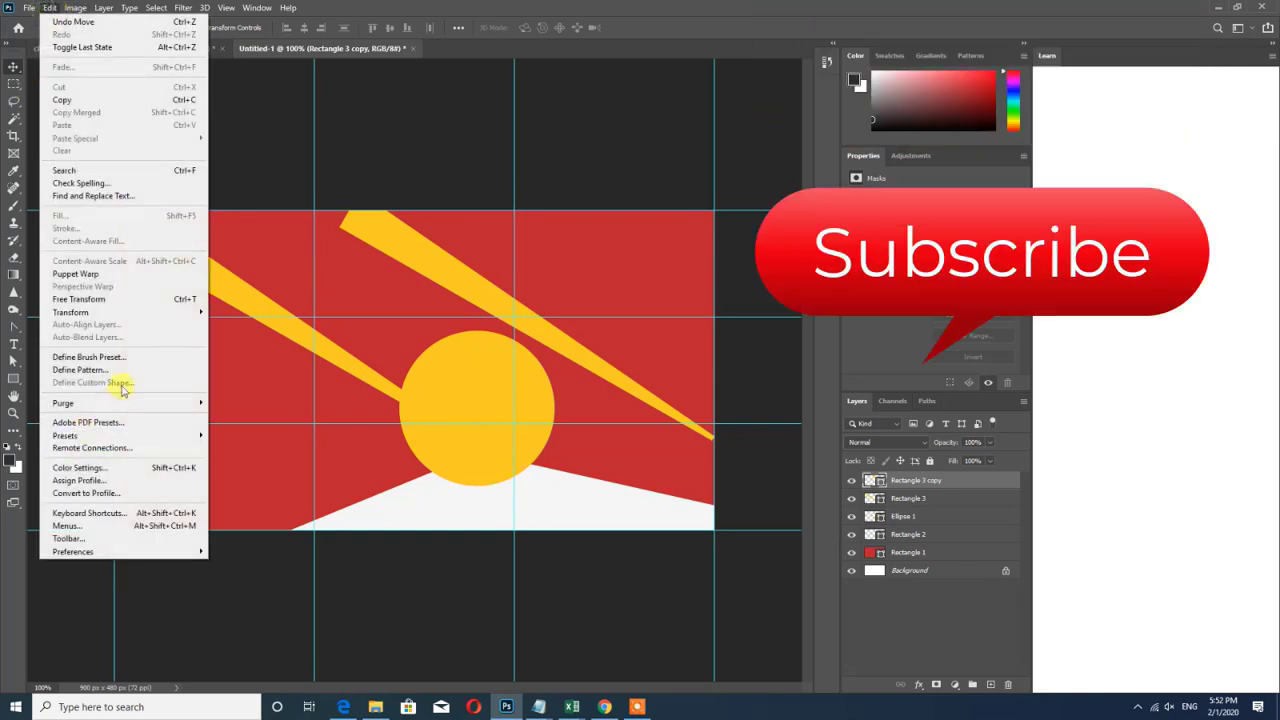
{"action": "mouse_move", "coordinate": [129, 316]}
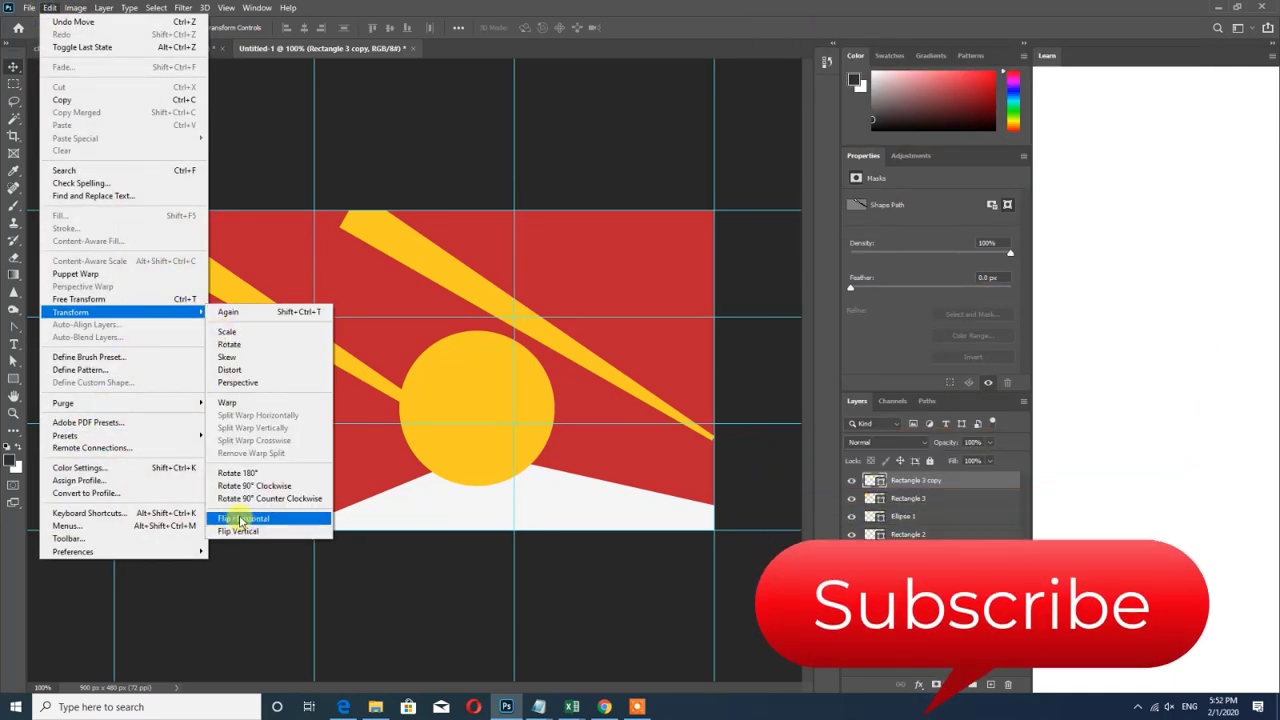
{"action": "left_click", "coordinate": [245, 533]}
{"action": "left_click_drag", "start_coordinate": [580, 290], "coordinate": [696, 302]}
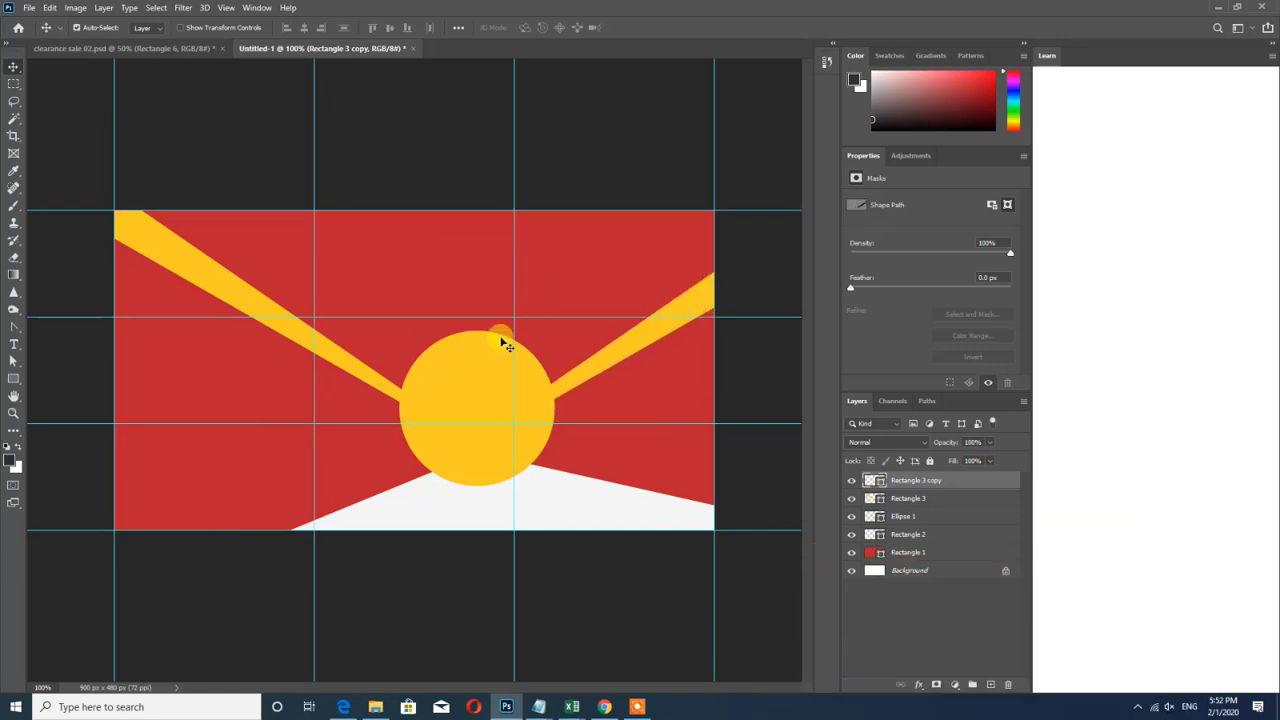
Align the bottom edges of the left and right yellow rays and deselect them
{"action": "left_click", "coordinate": [190, 275], "text": "shift"}
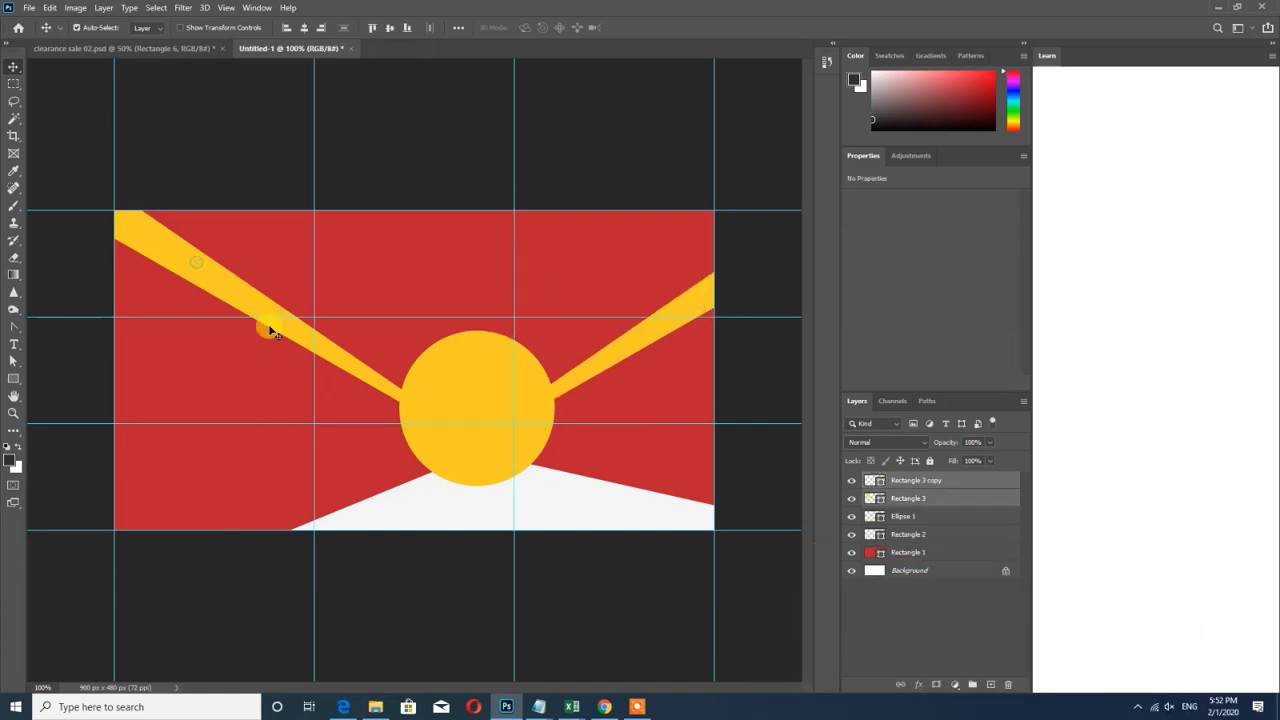
{"action": "left_click", "coordinate": [407, 29]}
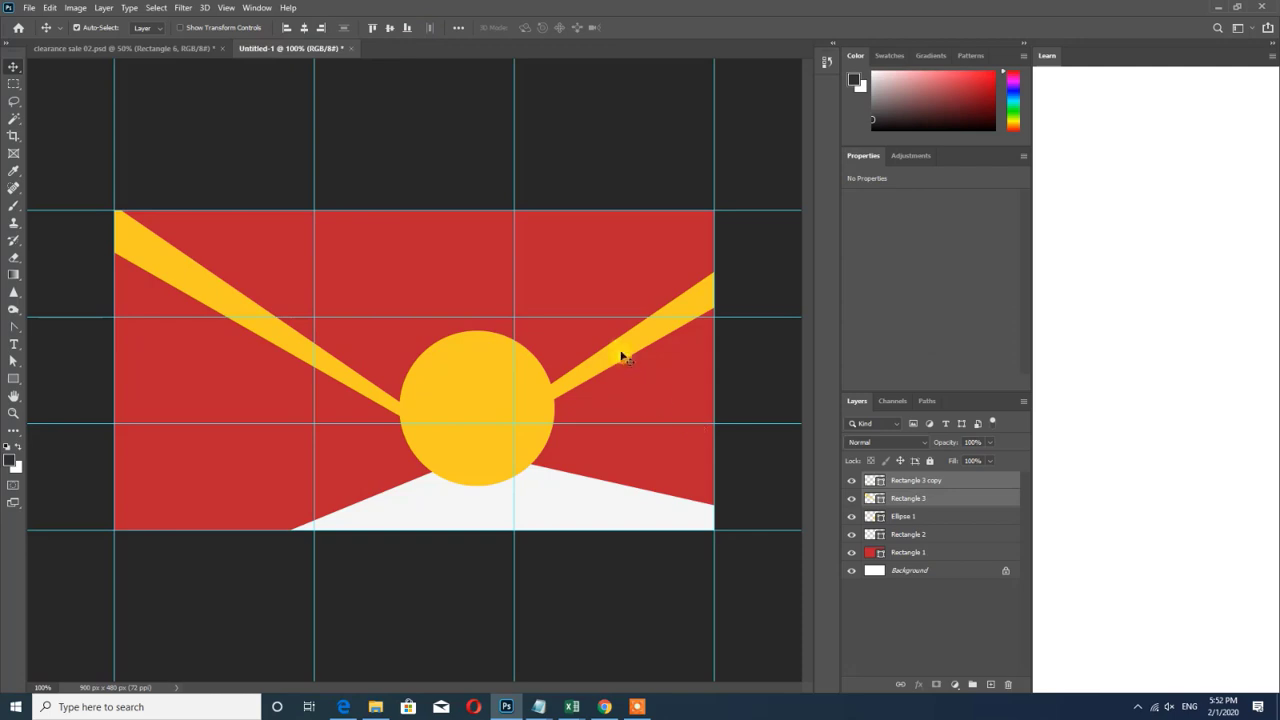
{"action": "left_click", "coordinate": [586, 96]}
Select both yellow rays together, nudge them up about 14 px and deselect them
{"action": "left_click", "coordinate": [648, 335]}
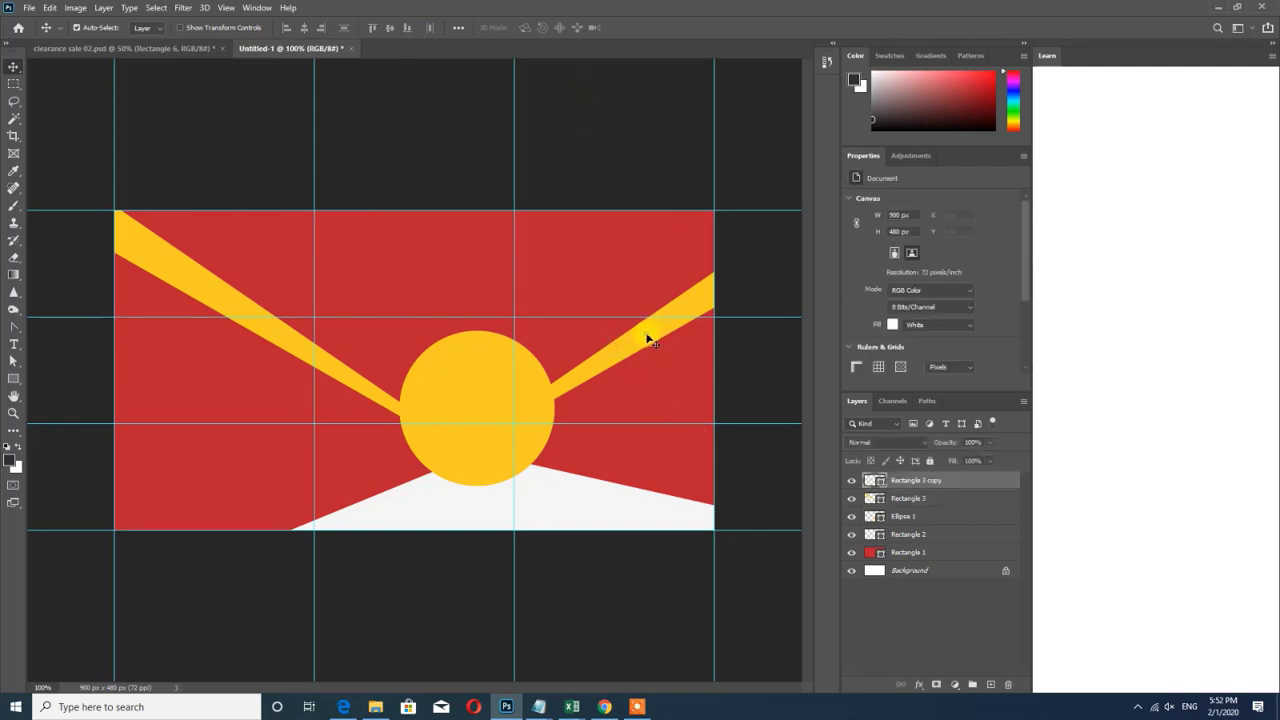
{"action": "left_click", "coordinate": [330, 375], "text": "shift"}
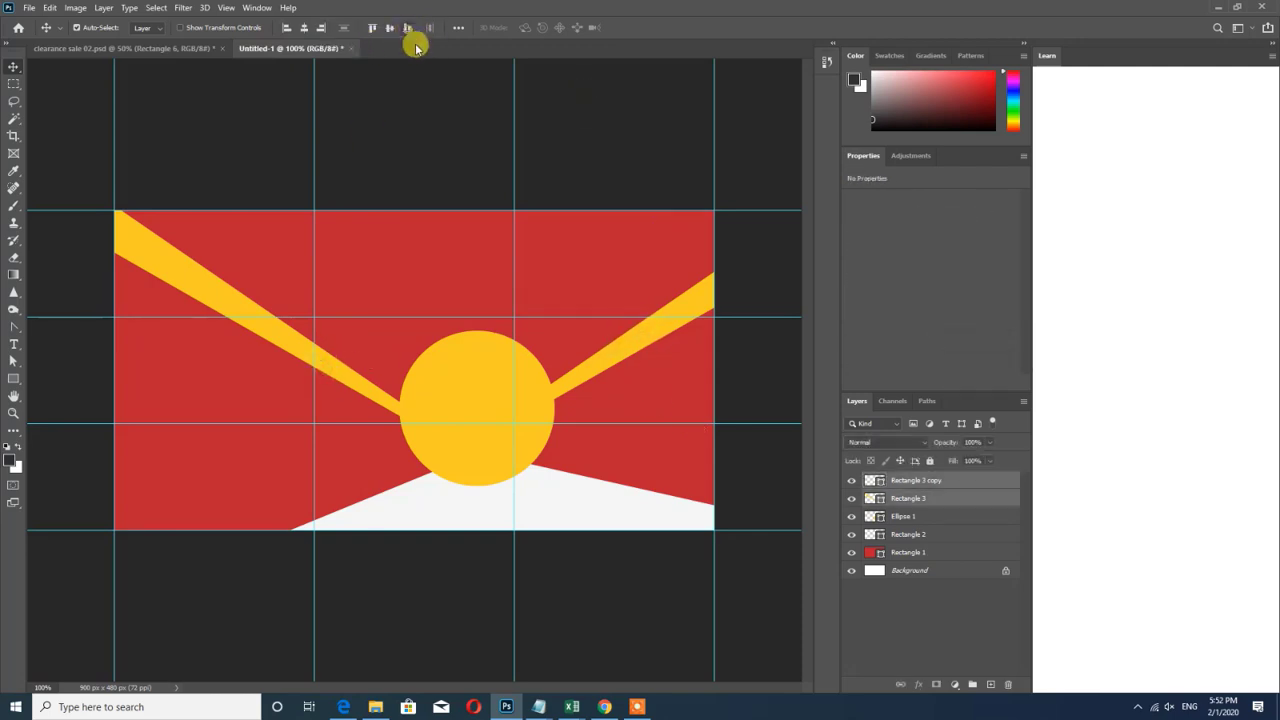
{"action": "key", "text": "Up"}
{"action": "key", "text": "Up"}
{"action": "key", "text": "Up"}
{"action": "key", "text": "Up"}
{"action": "key", "text": "Up"}
{"action": "key", "text": "Up"}
{"action": "key", "text": "Up"}
{"action": "key", "text": "Up"}
{"action": "key", "text": "Up"}
{"action": "key", "text": "Up"}
{"action": "key", "text": "Up"}
{"action": "key", "text": "Up"}
{"action": "key", "text": "Up"}
{"action": "key", "text": "Up"}
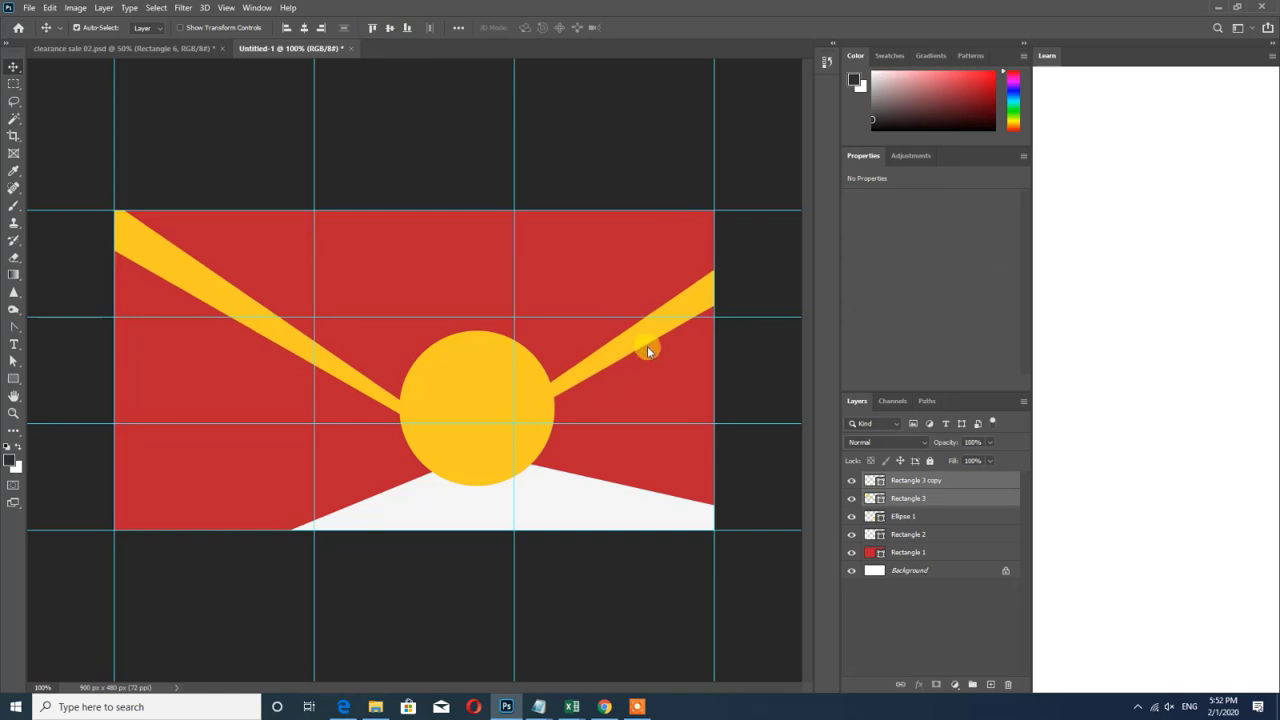
{"action": "left_click", "coordinate": [591, 147]}
Check the inner ray ends beneath the circle by briefly hiding the circle's layer
{"action": "left_click", "coordinate": [578, 367]}
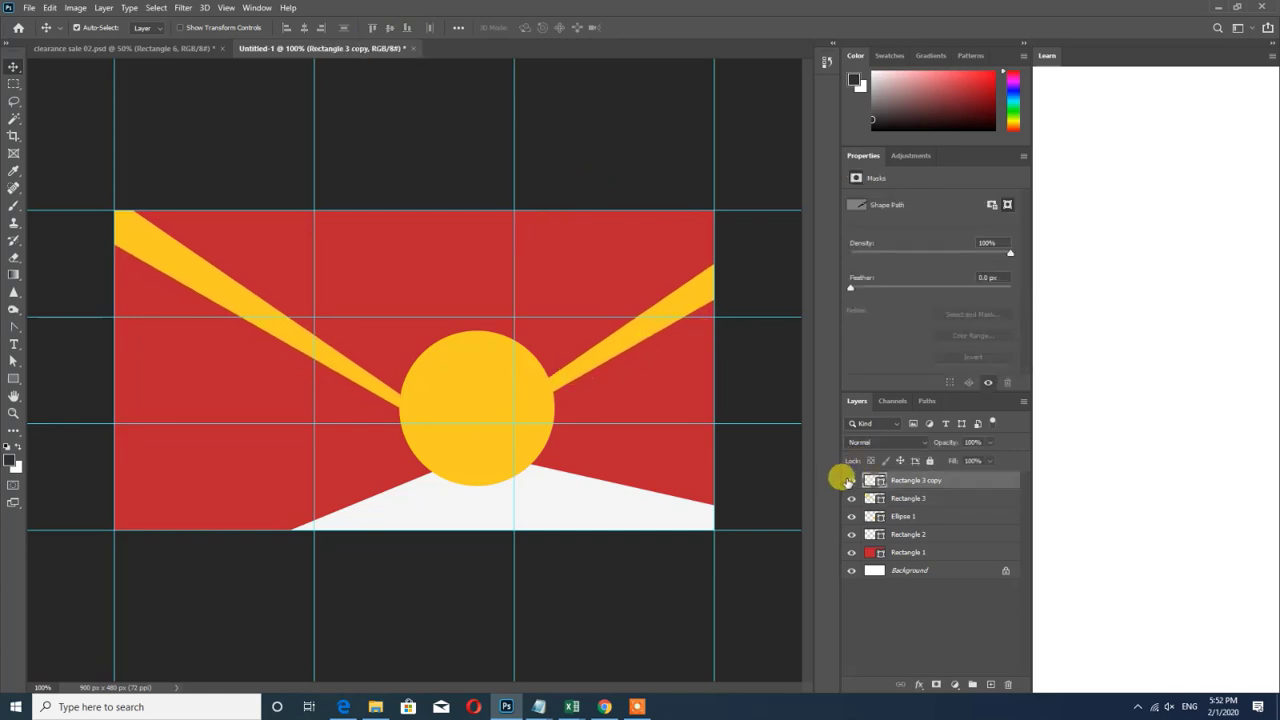
{"action": "left_click", "coordinate": [530, 437]}
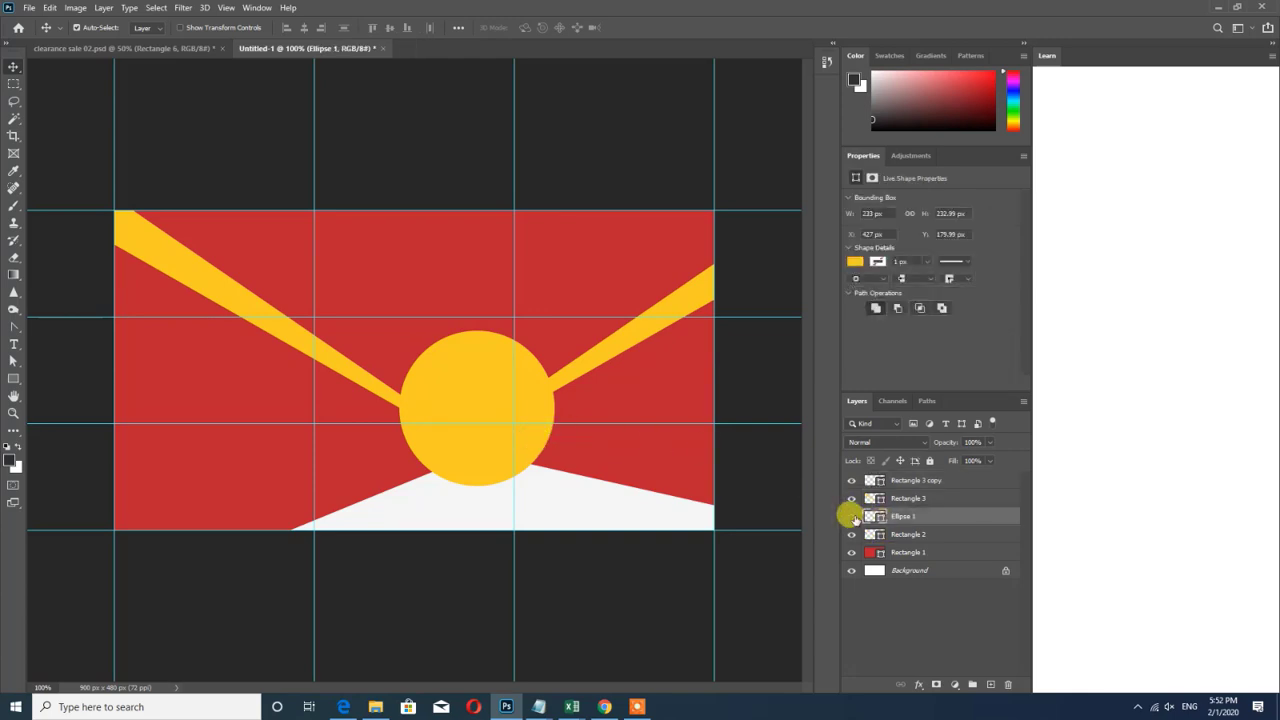
{"action": "left_click", "coordinate": [851, 516]}
{"action": "left_click", "coordinate": [851, 516]}
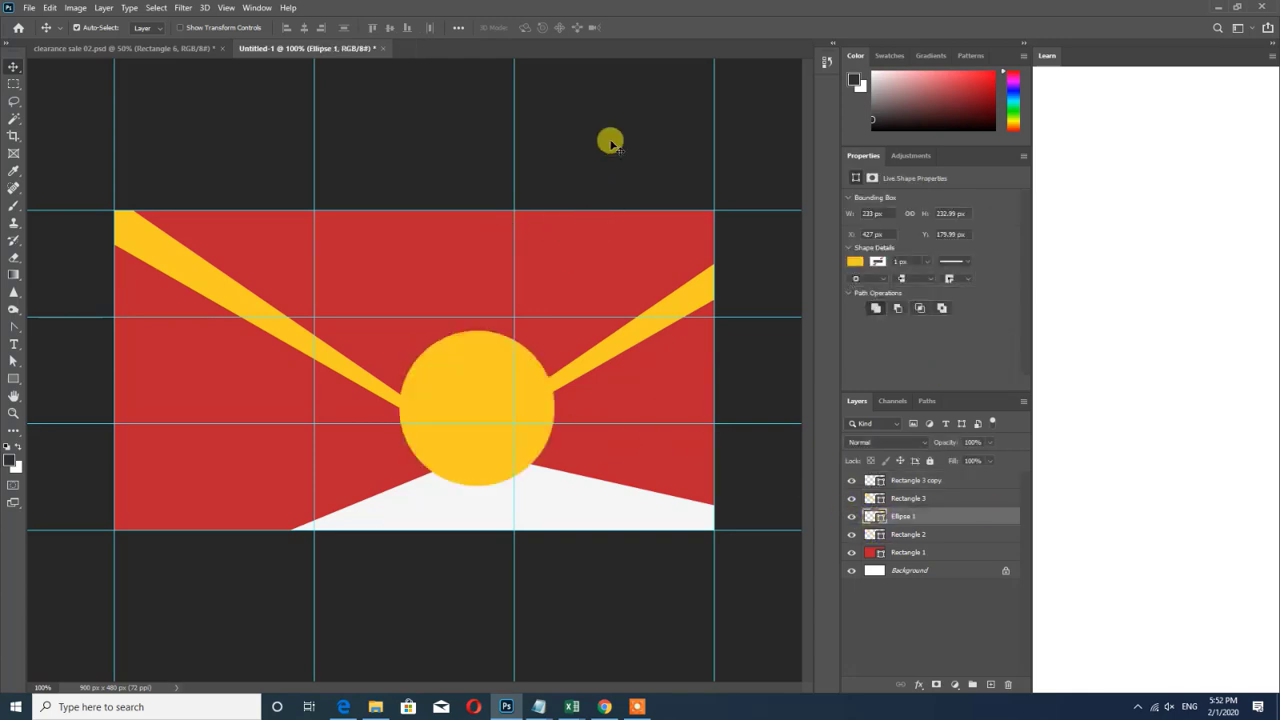
{"action": "left_click", "coordinate": [606, 136]}
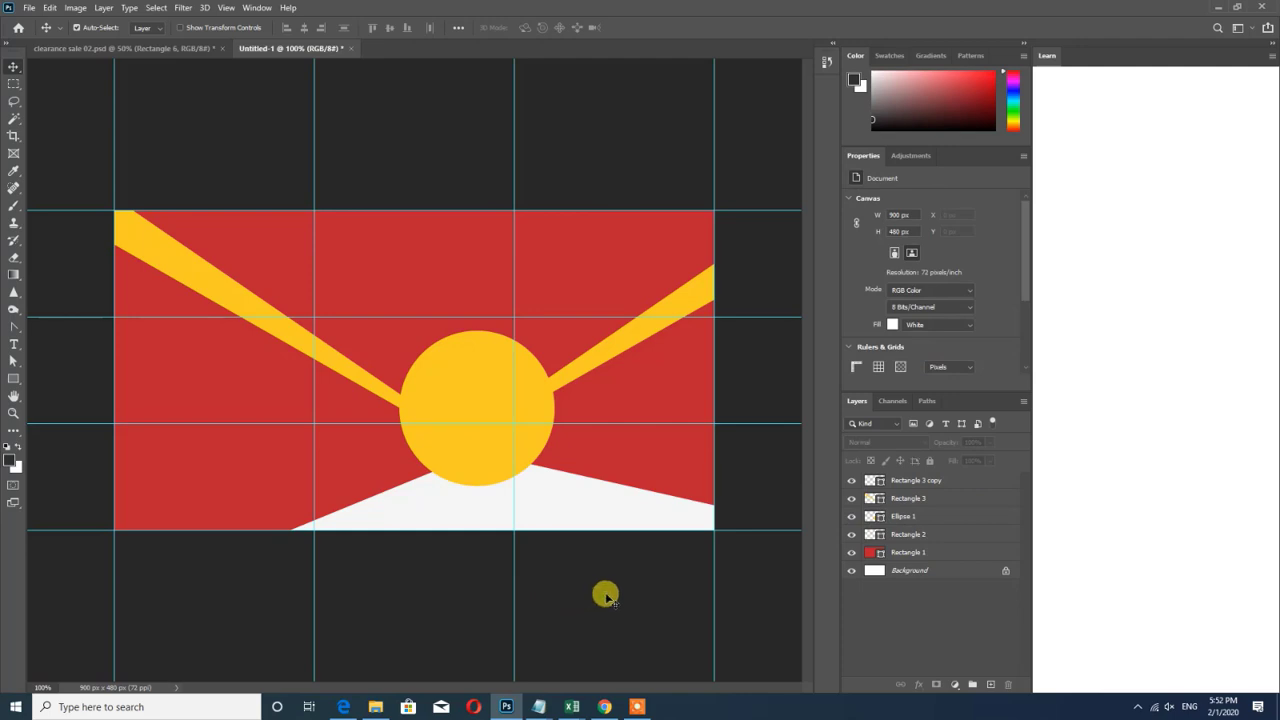
Move the right-hand ray slightly outward from the circle, level with the left ray at the bottom edge
{"action": "left_click_drag", "start_coordinate": [570, 382], "coordinate": [586, 377]}
{"action": "left_click", "coordinate": [565, 398]}
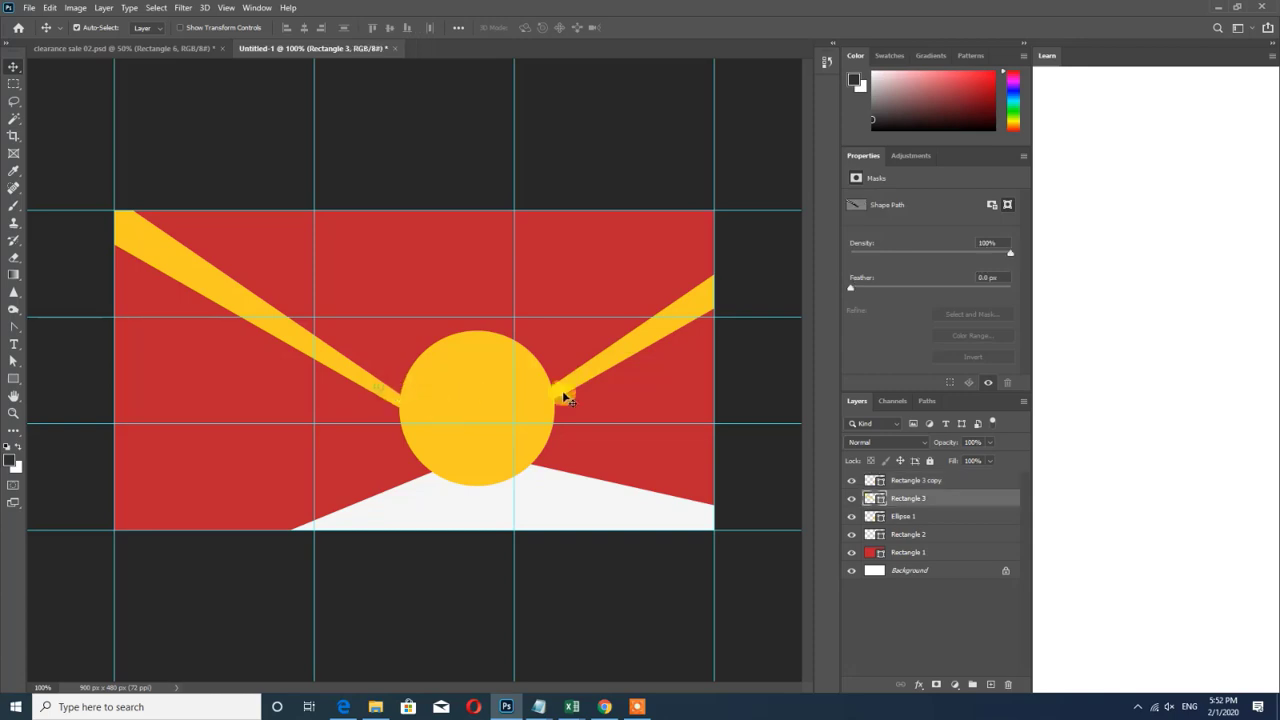
{"action": "left_click", "coordinate": [578, 390], "text": "shift"}
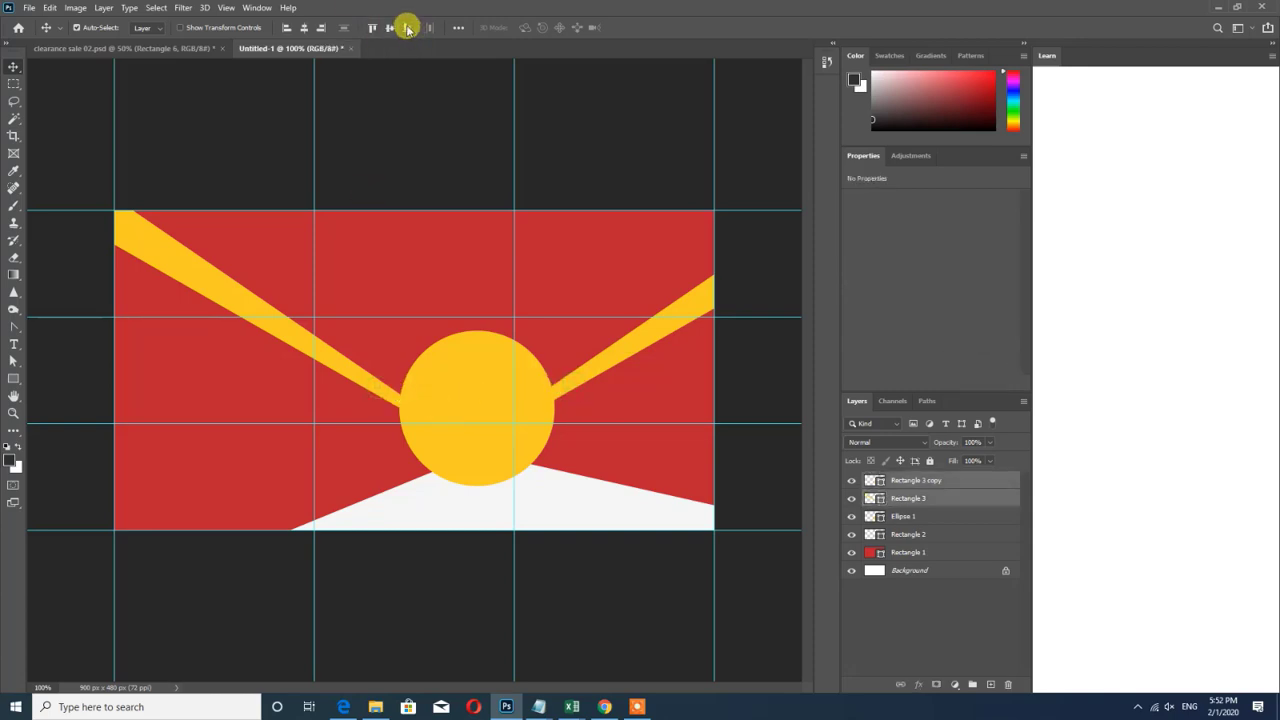
{"action": "left_click", "coordinate": [495, 545]}
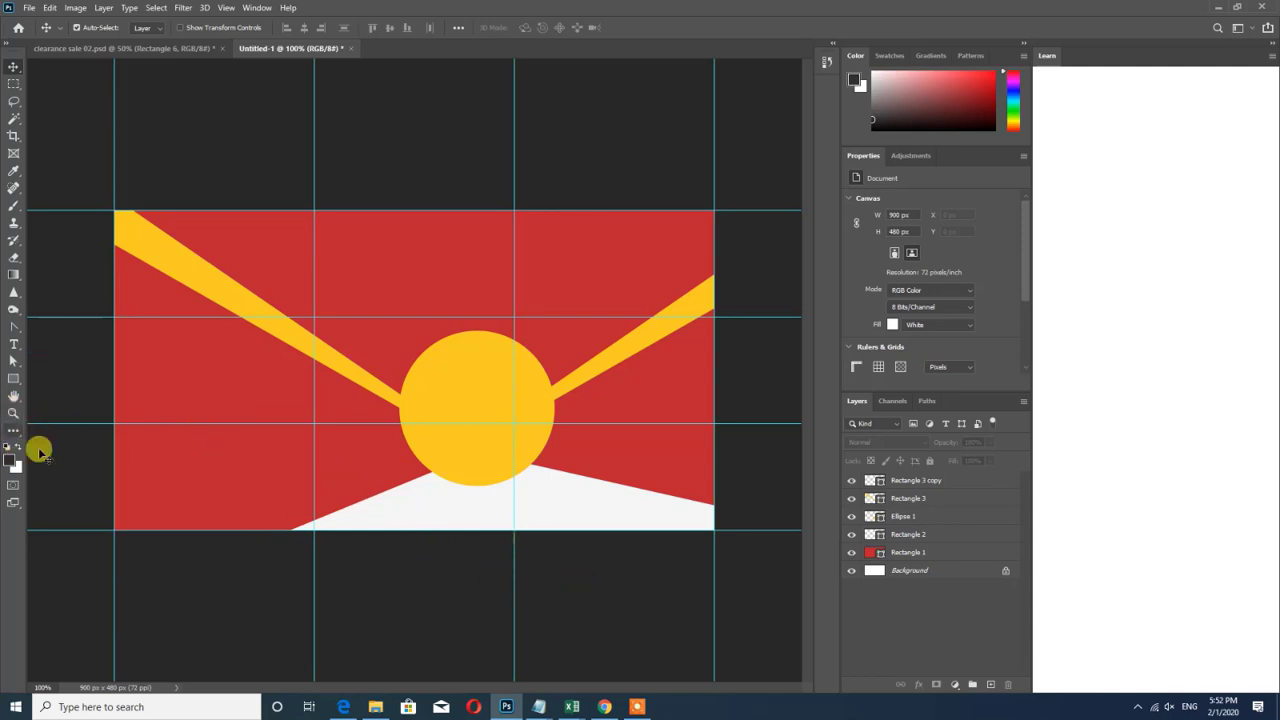
Switch to Chrome, copy the word "clearance" from the Google search box and return to Photoshop
{"action": "left_click", "coordinate": [603, 708]}
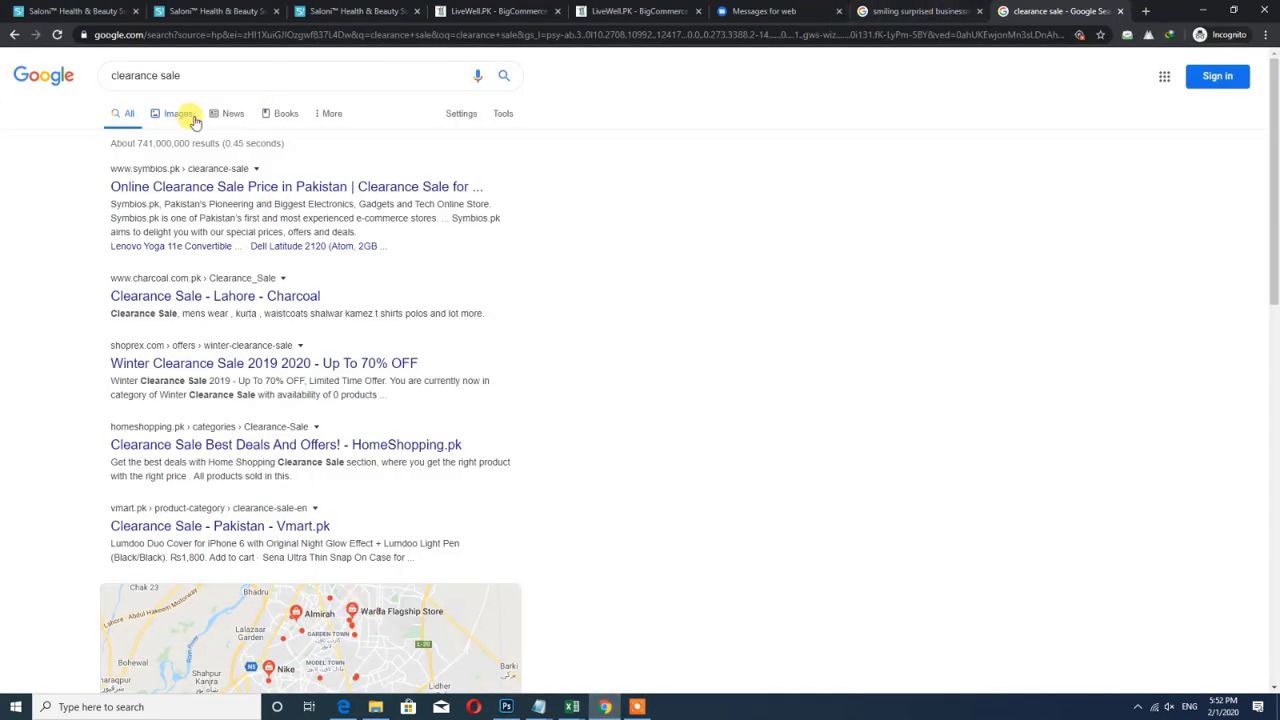
{"action": "double_click", "coordinate": [152, 76]}
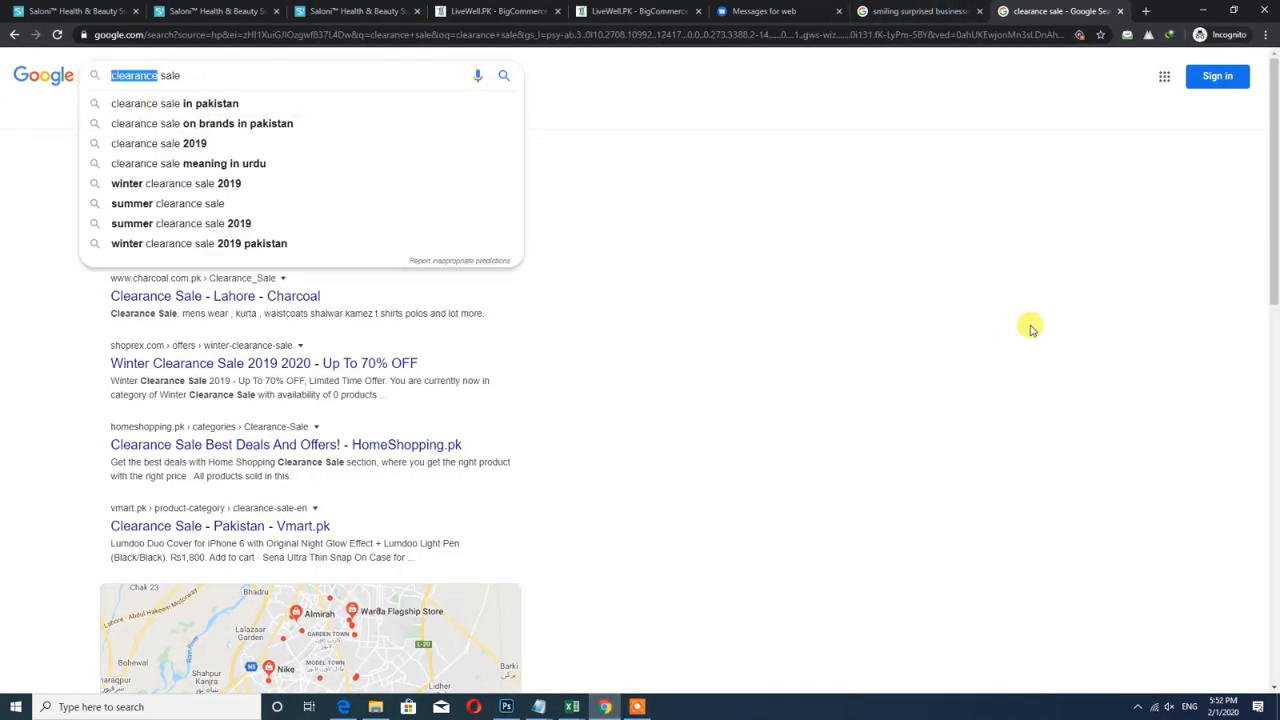
{"action": "key", "text": "alt+Tab"}
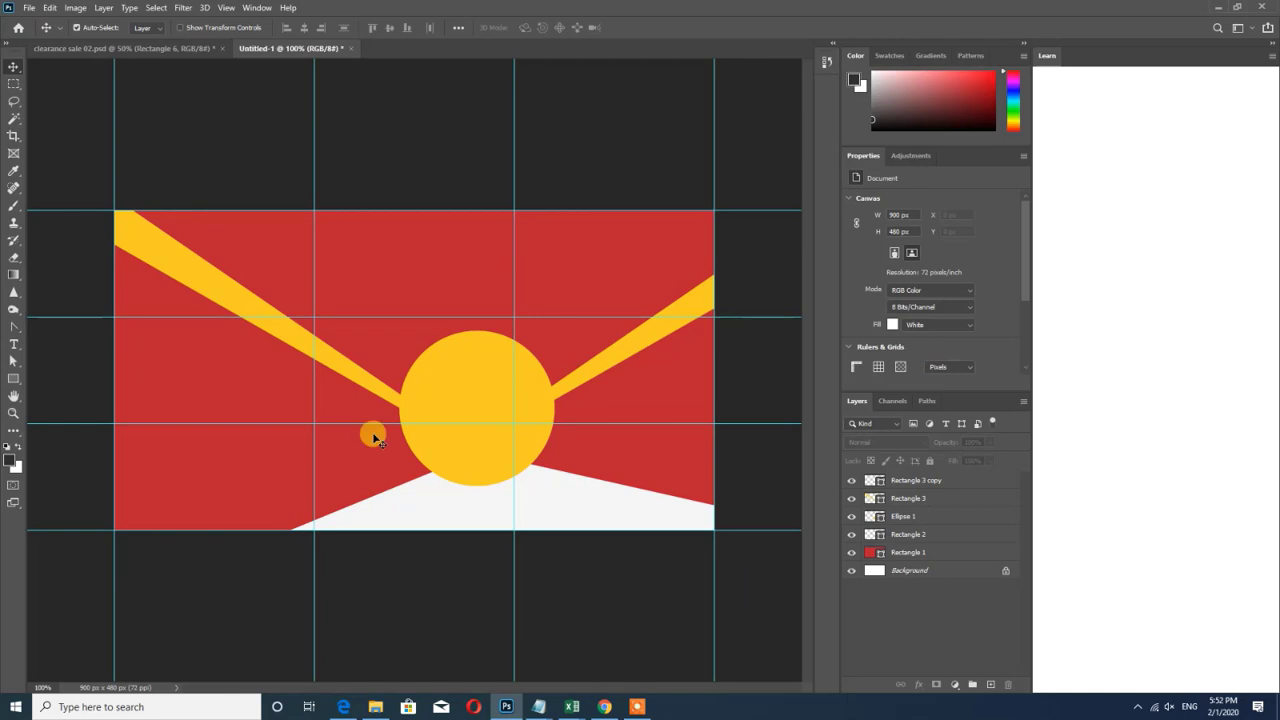
Add the word "clearance" as 31.42 pt Lato Regular text in the red area above the circle, without a trailing space
{"action": "left_click", "coordinate": [14, 345]}
{"action": "left_click", "coordinate": [350, 273]}
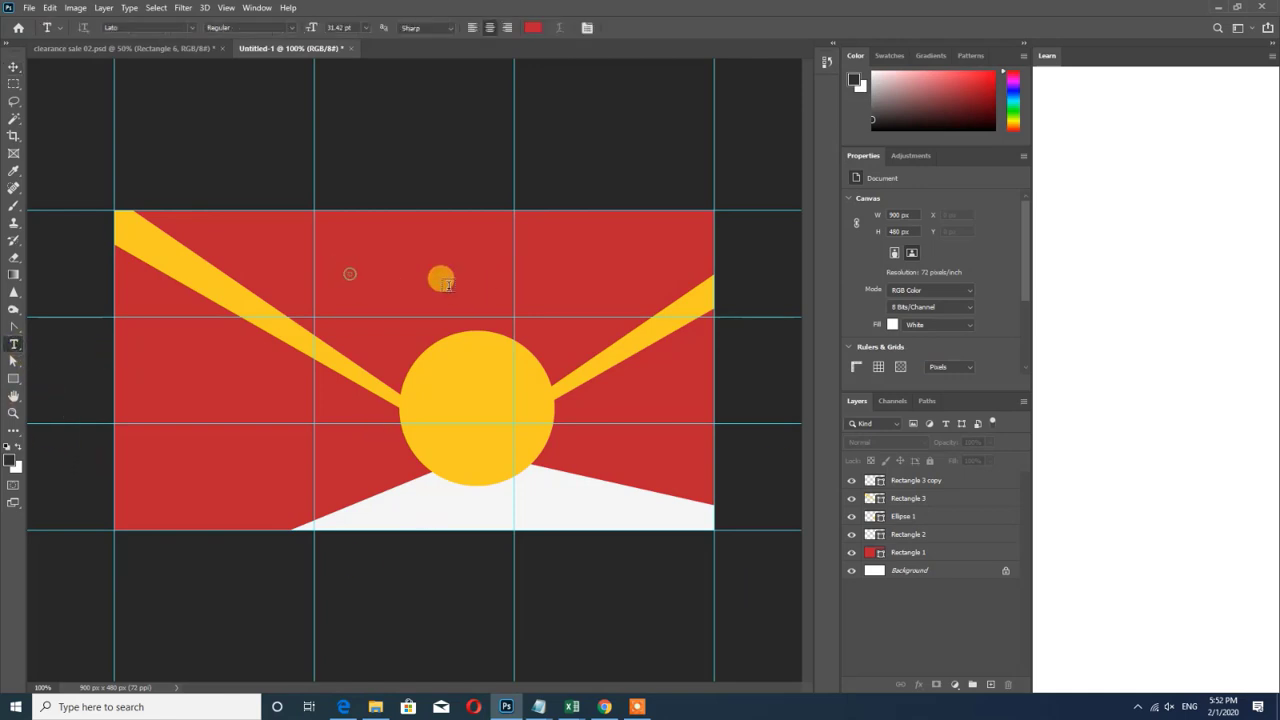
{"action": "left_click", "coordinate": [366, 271]}
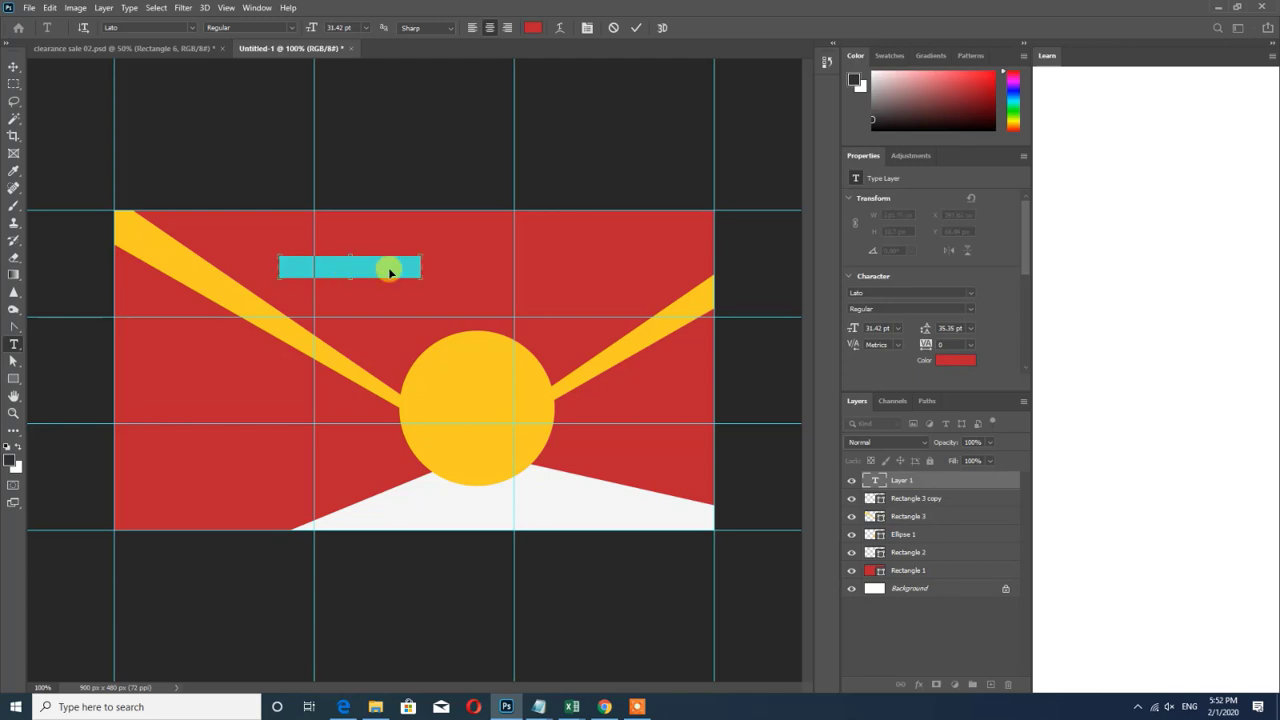
{"action": "key", "text": "BackSpace"}
Change the color of the whole CLEARANCE text to white #ffffff and commit the text
{"action": "left_click_drag", "start_coordinate": [406, 270], "coordinate": [286, 262]}
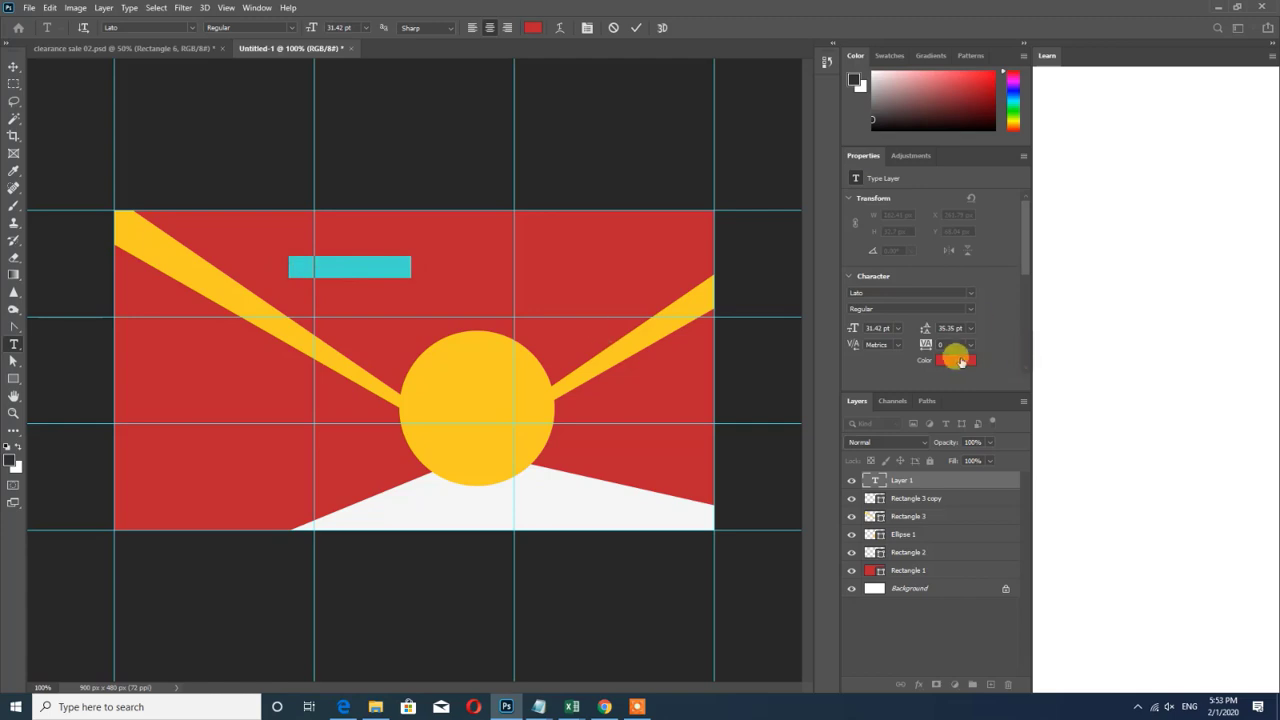
{"action": "left_click", "coordinate": [956, 359]}
{"action": "left_click_drag", "start_coordinate": [728, 321], "coordinate": [680, 285]}
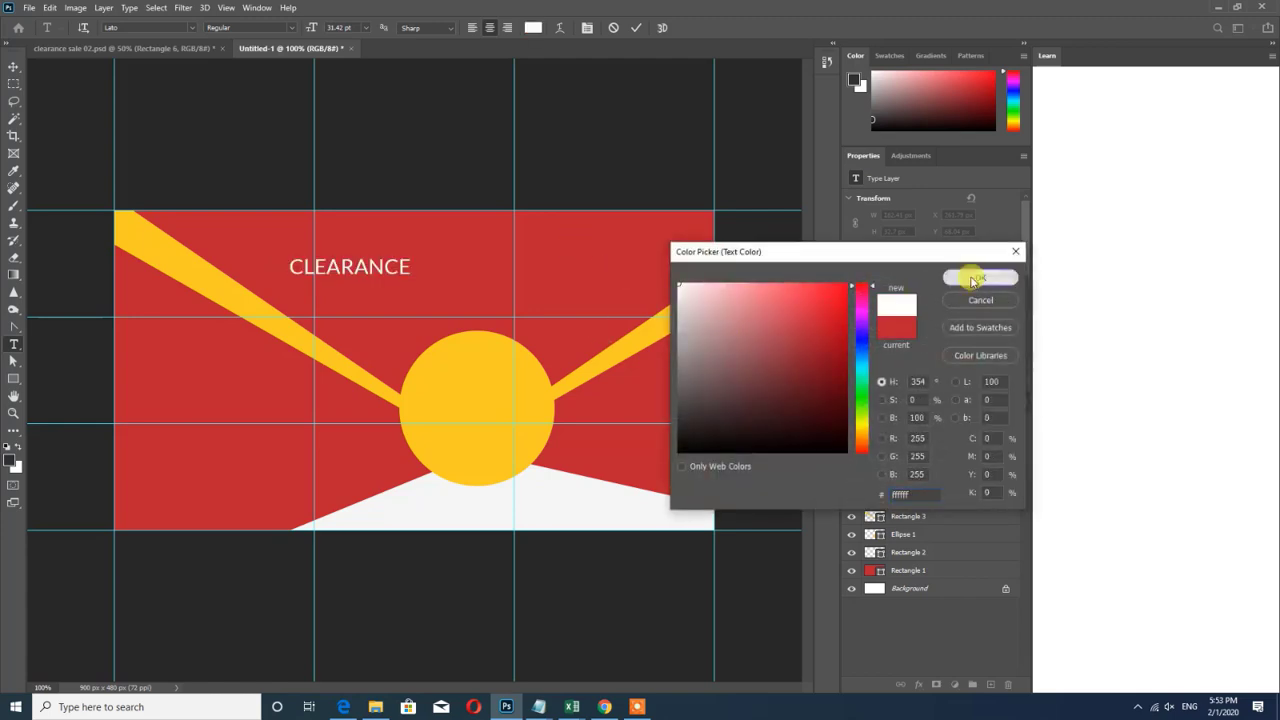
{"action": "left_click", "coordinate": [980, 277]}
{"action": "left_click", "coordinate": [14, 67]}
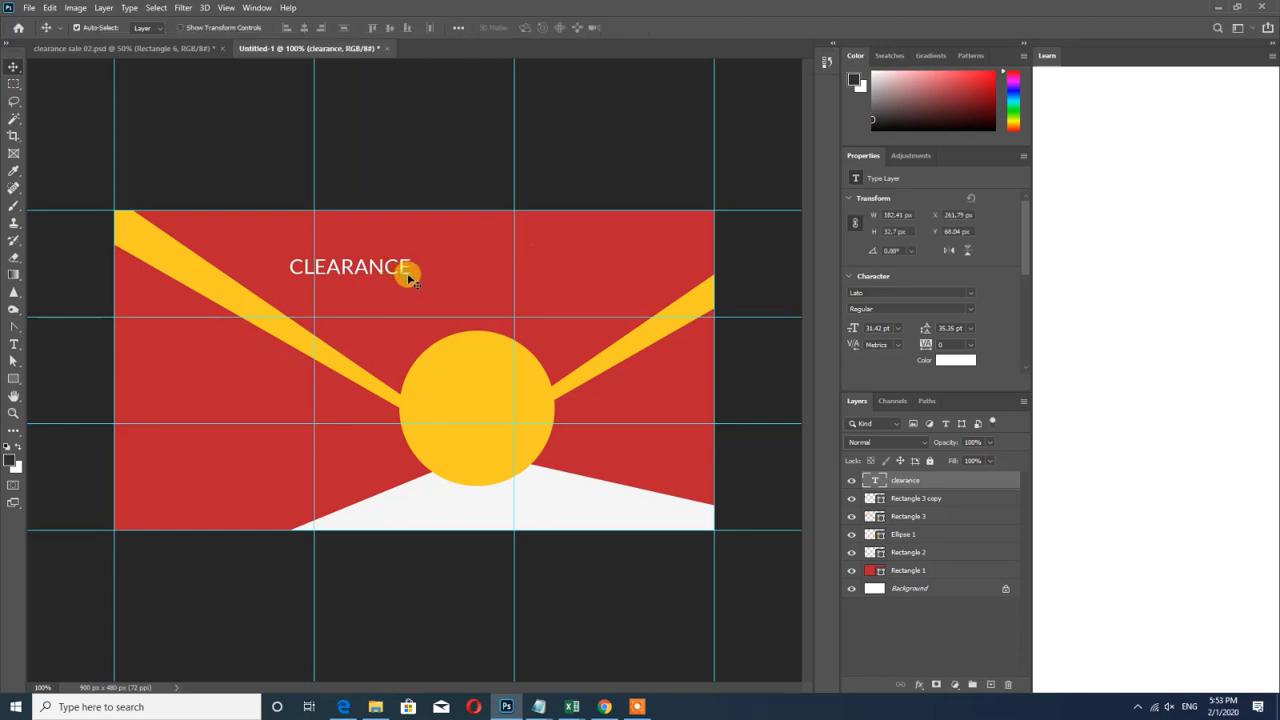
Move the CLEARANCE text right to sit above the circle and scale it proportionally to about 199%
{"action": "left_click_drag", "start_coordinate": [404, 272], "coordinate": [580, 271]}
{"action": "key", "text": "ctrl+t"}
{"action": "key", "text": "Return"}
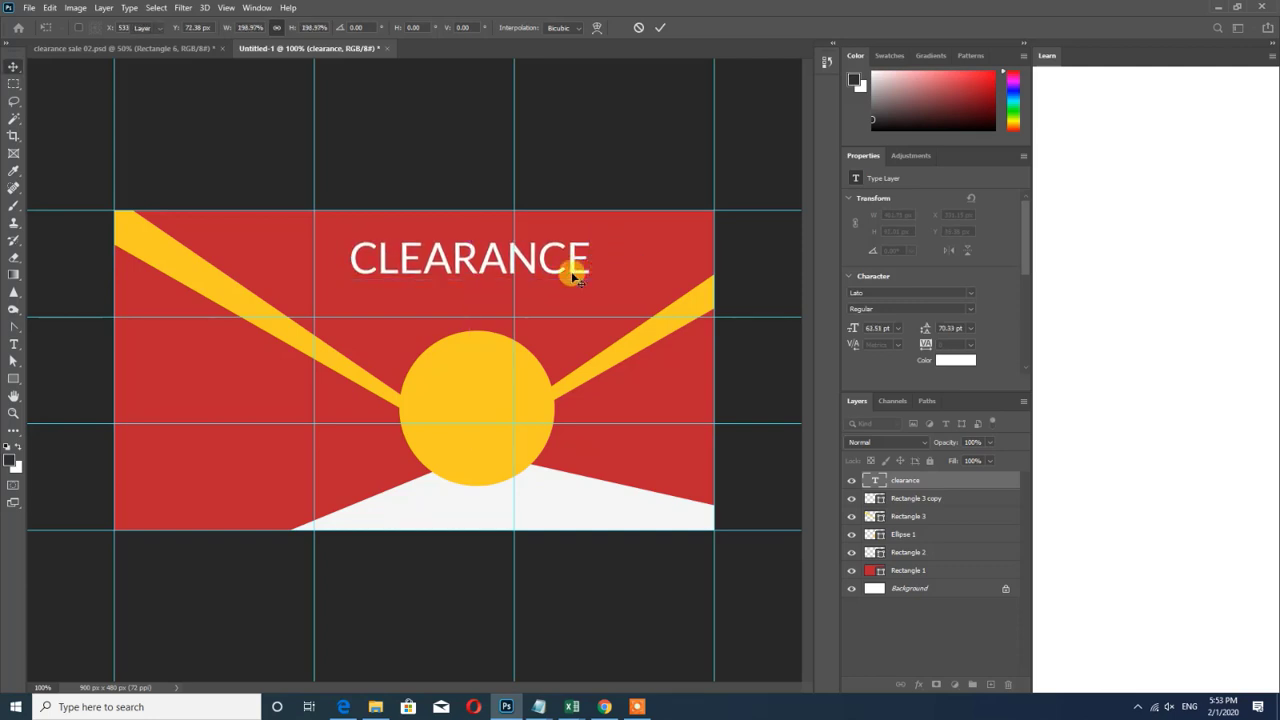
Align the horizontal centers of the CLEARANCE text and the yellow circle, and deselect both
{"action": "left_click", "coordinate": [498, 402], "text": "shift"}
{"action": "left_click", "coordinate": [304, 28]}
{"action": "left_click", "coordinate": [418, 83]}
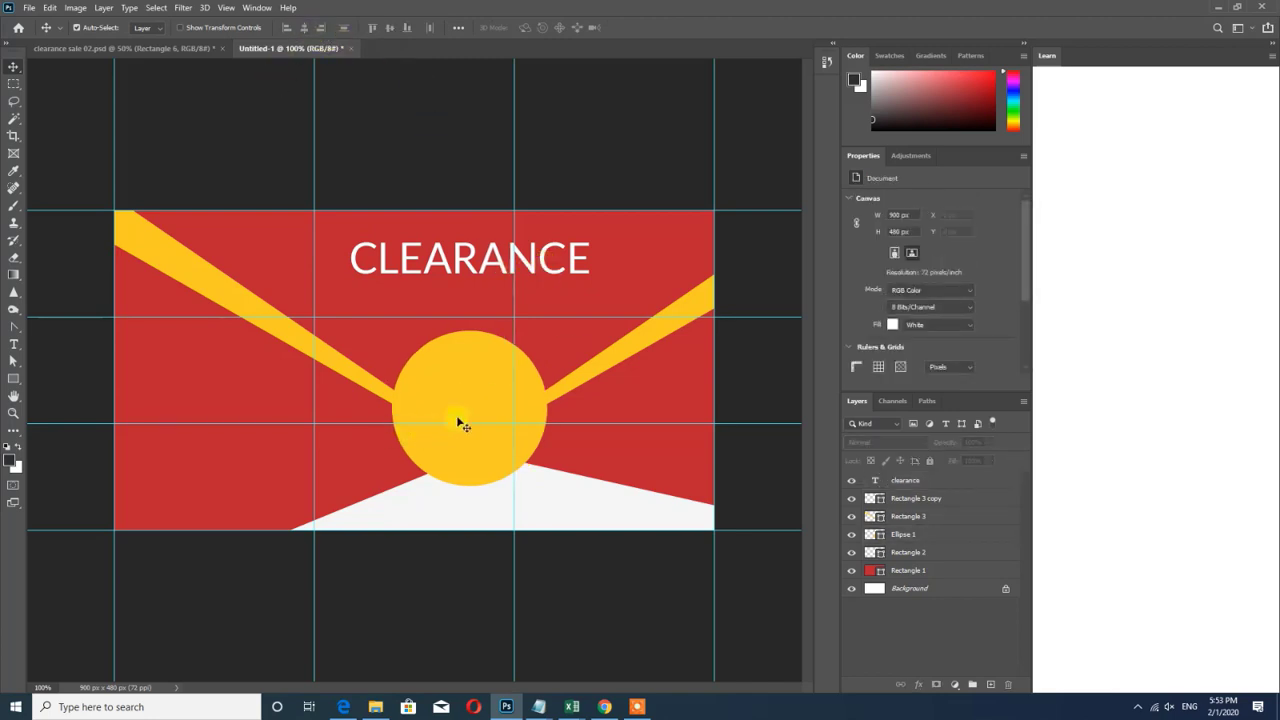
Set the CLEARANCE text's font style to Lato Light and deselect it
{"action": "left_click", "coordinate": [554, 272]}
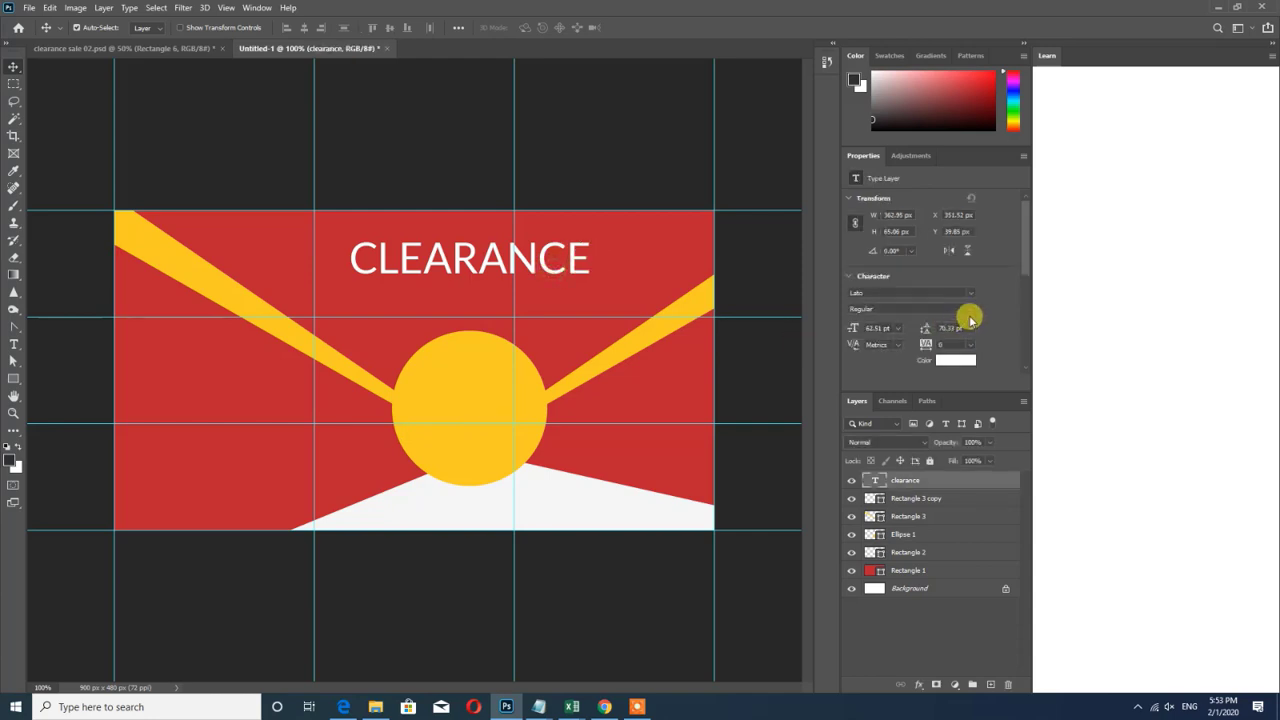
{"action": "left_click", "coordinate": [970, 311]}
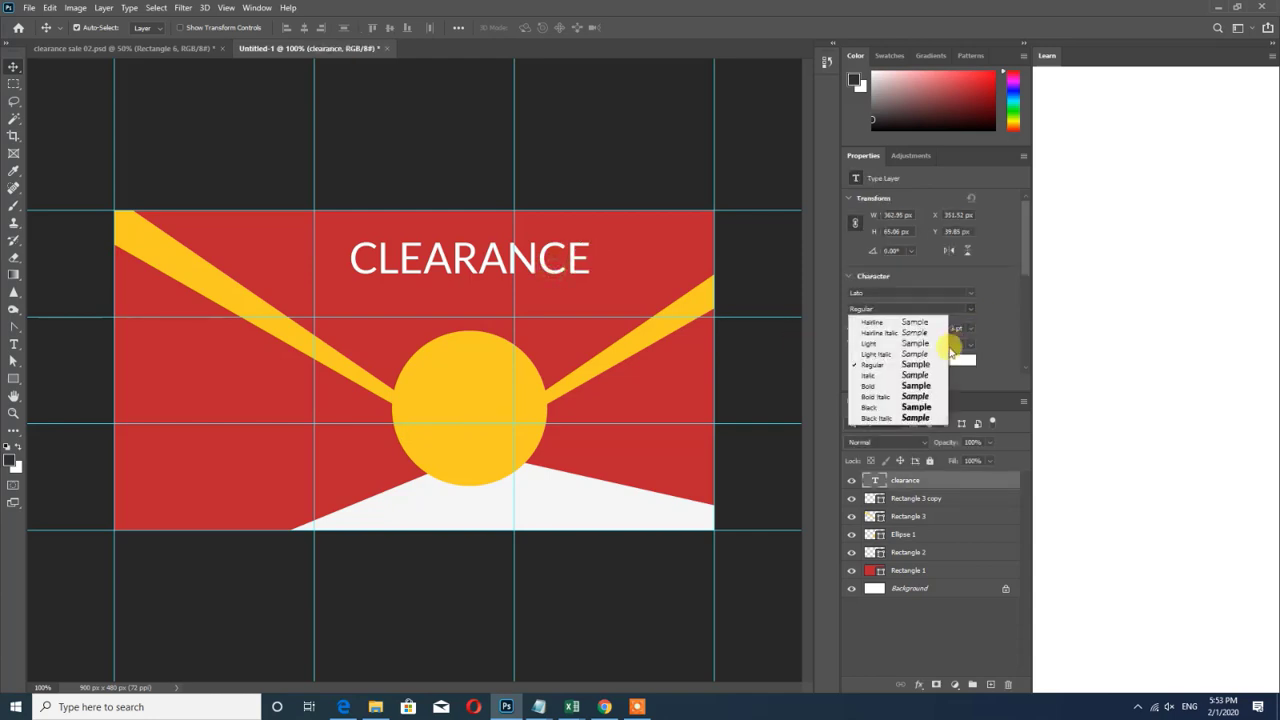
{"action": "left_click", "coordinate": [915, 343]}
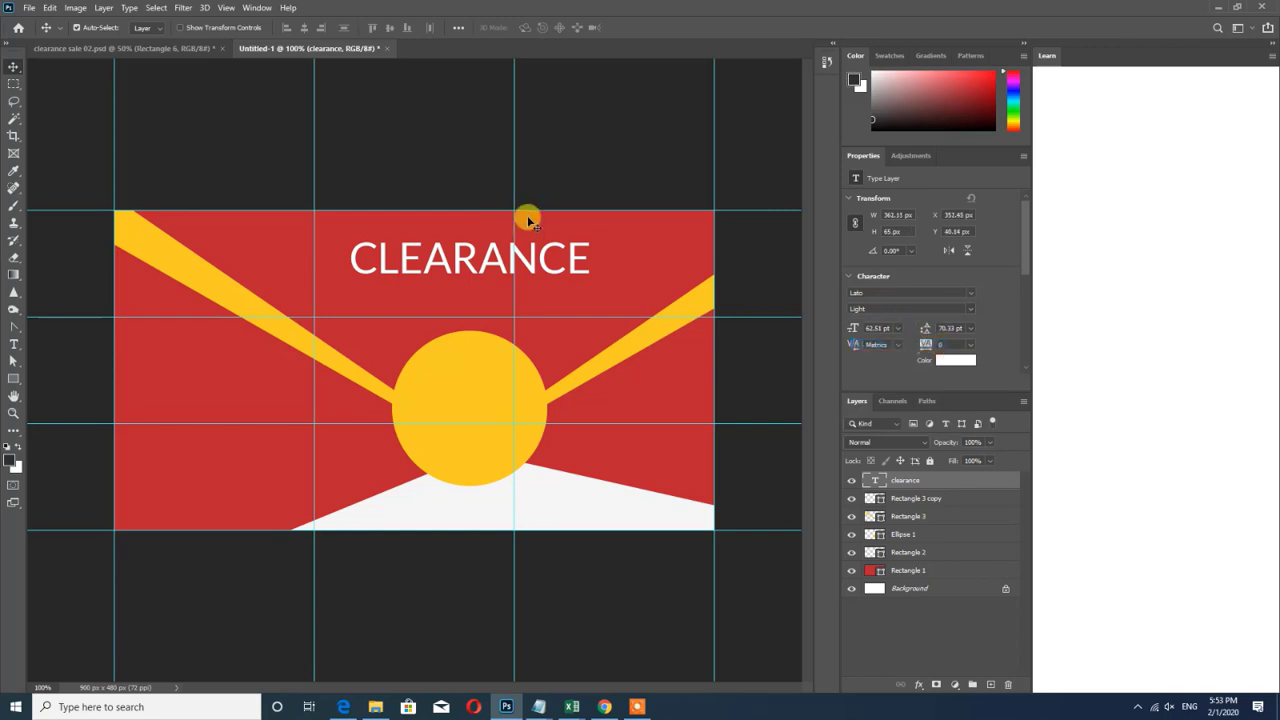
{"action": "left_click", "coordinate": [634, 163]}
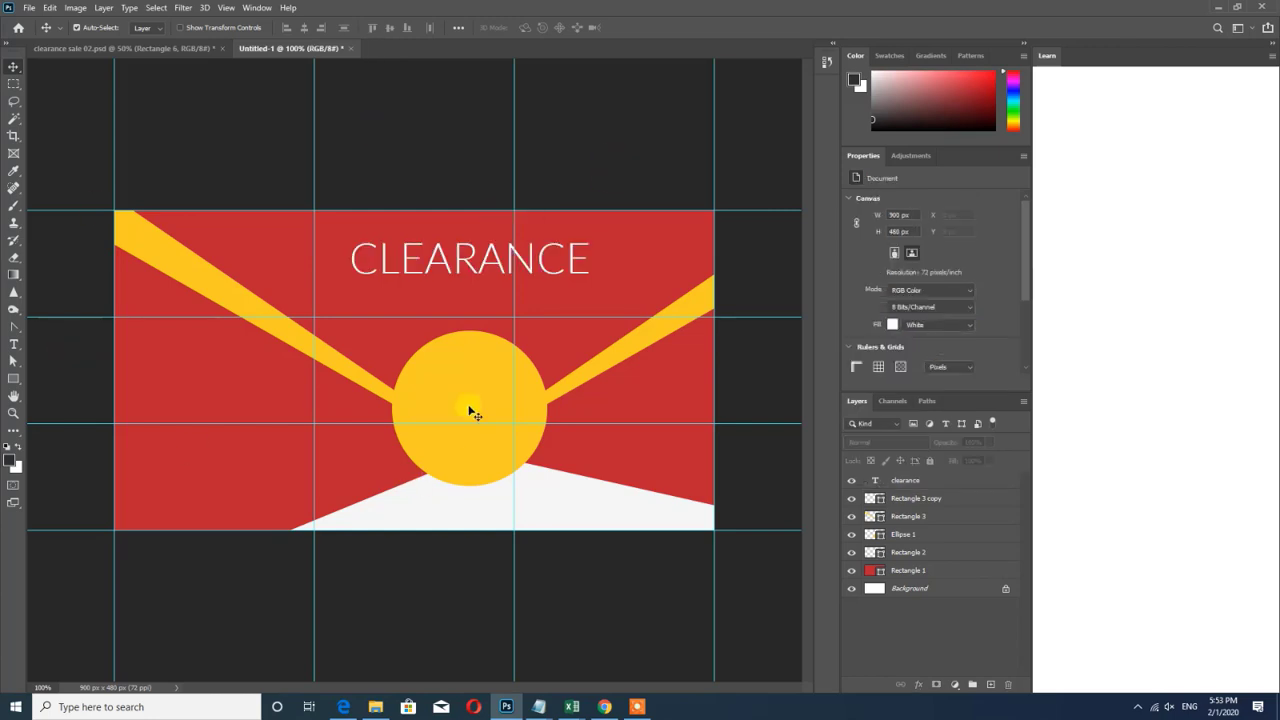
Add the white text "SALE" in Lato Light at 31.42 pt between the CLEARANCE heading and the circle
{"action": "left_click", "coordinate": [14, 343]}
{"action": "left_click", "coordinate": [418, 303]}
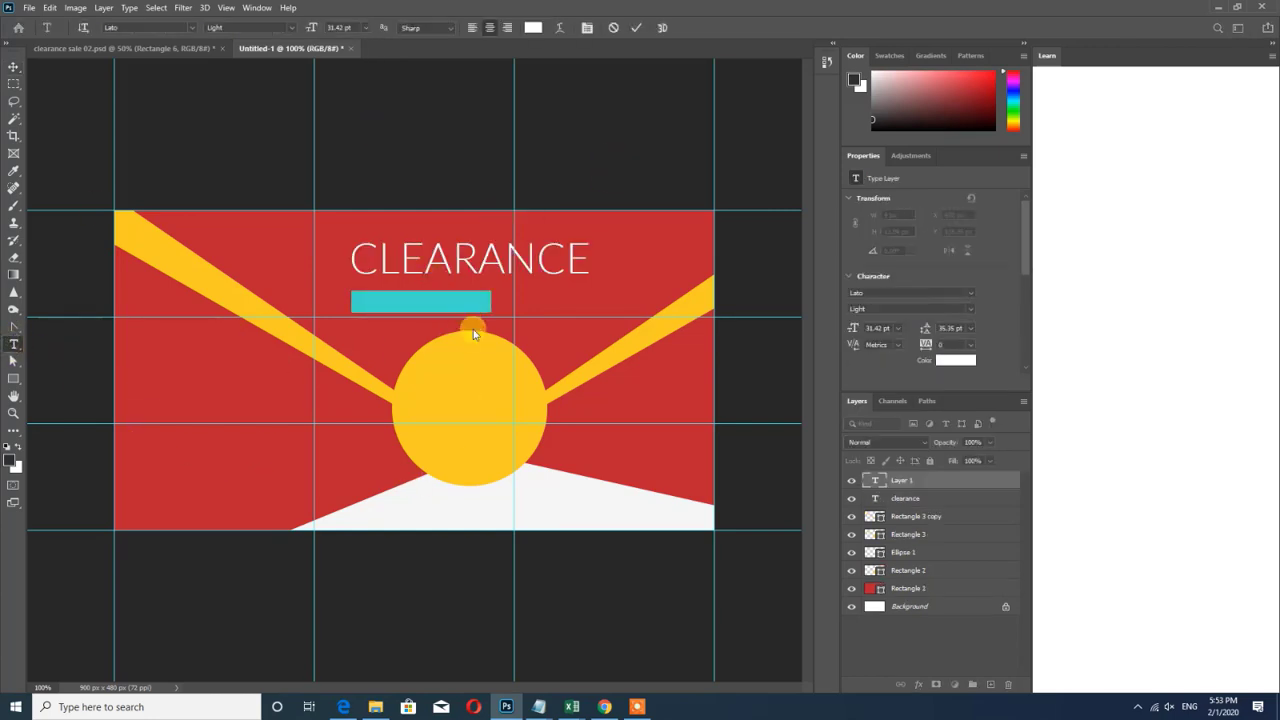
{"action": "type", "text": "SALE"}
{"action": "key", "text": "ctrl+a"}
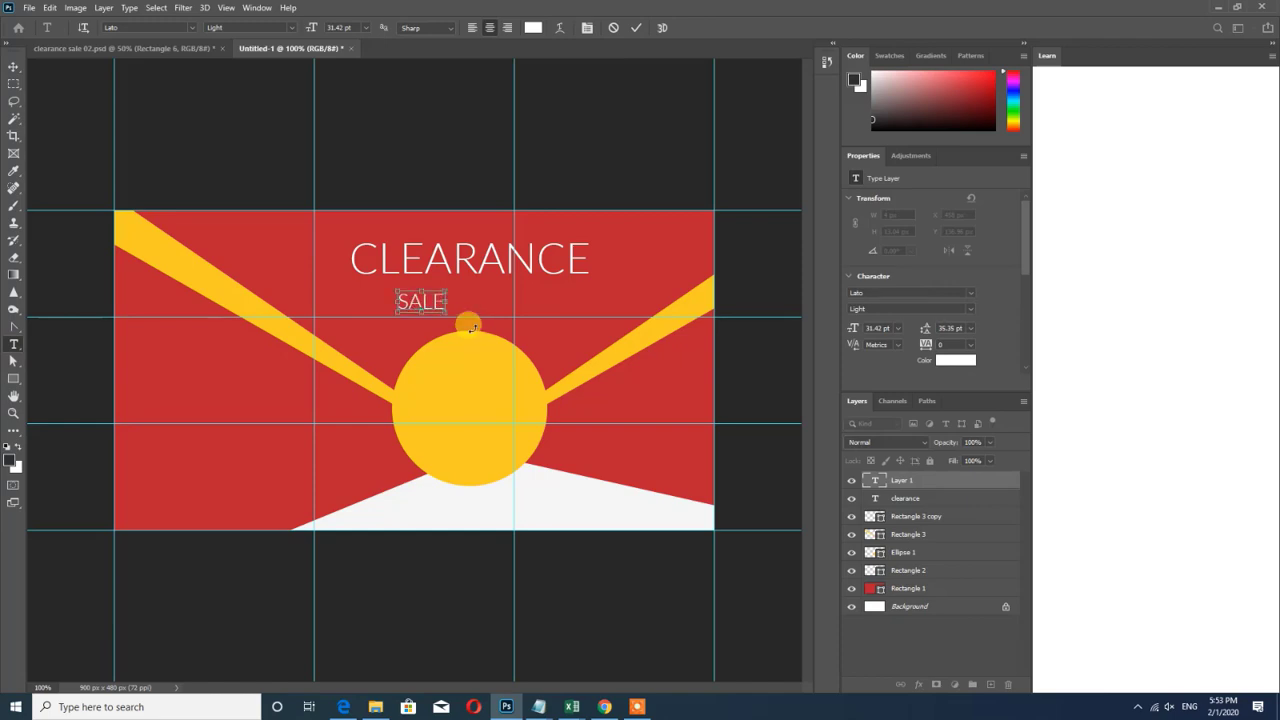
{"action": "left_click", "coordinate": [15, 67]}
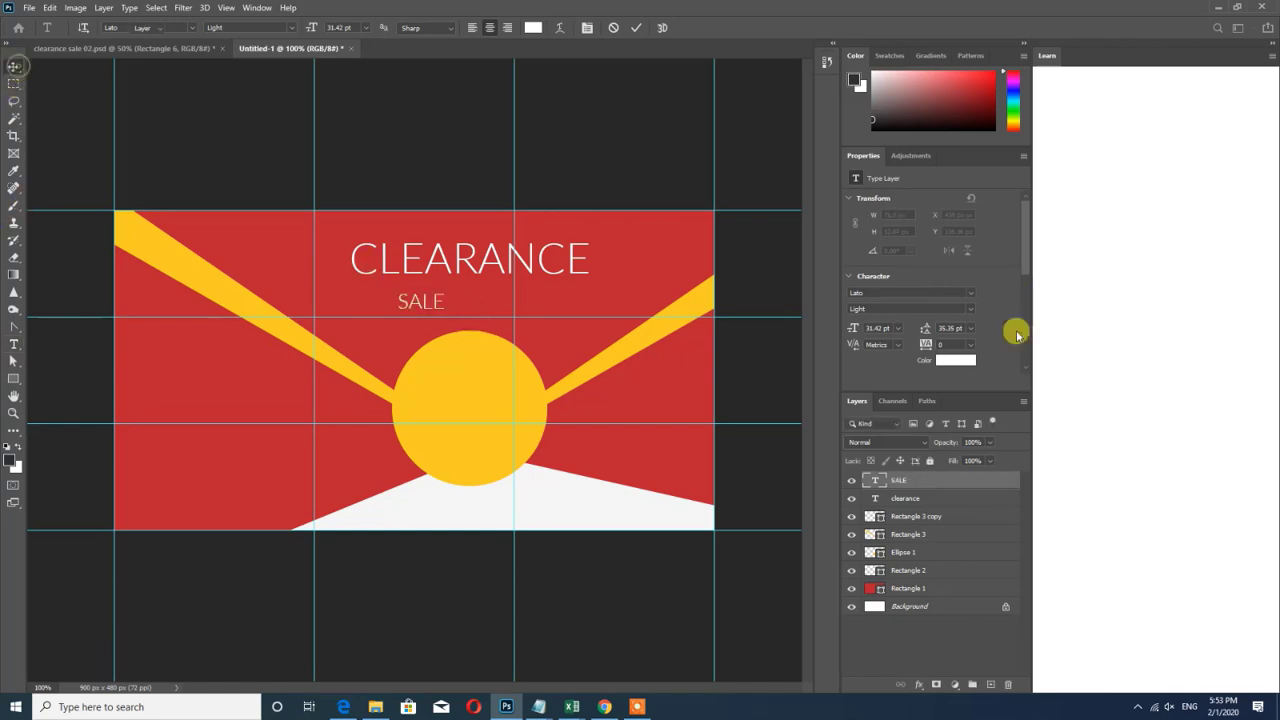
Set the SALE text to Lato Bold and enlarge it to about 91.76 pt, centered between CLEARANCE and the circle
{"action": "left_click", "coordinate": [970, 308]}
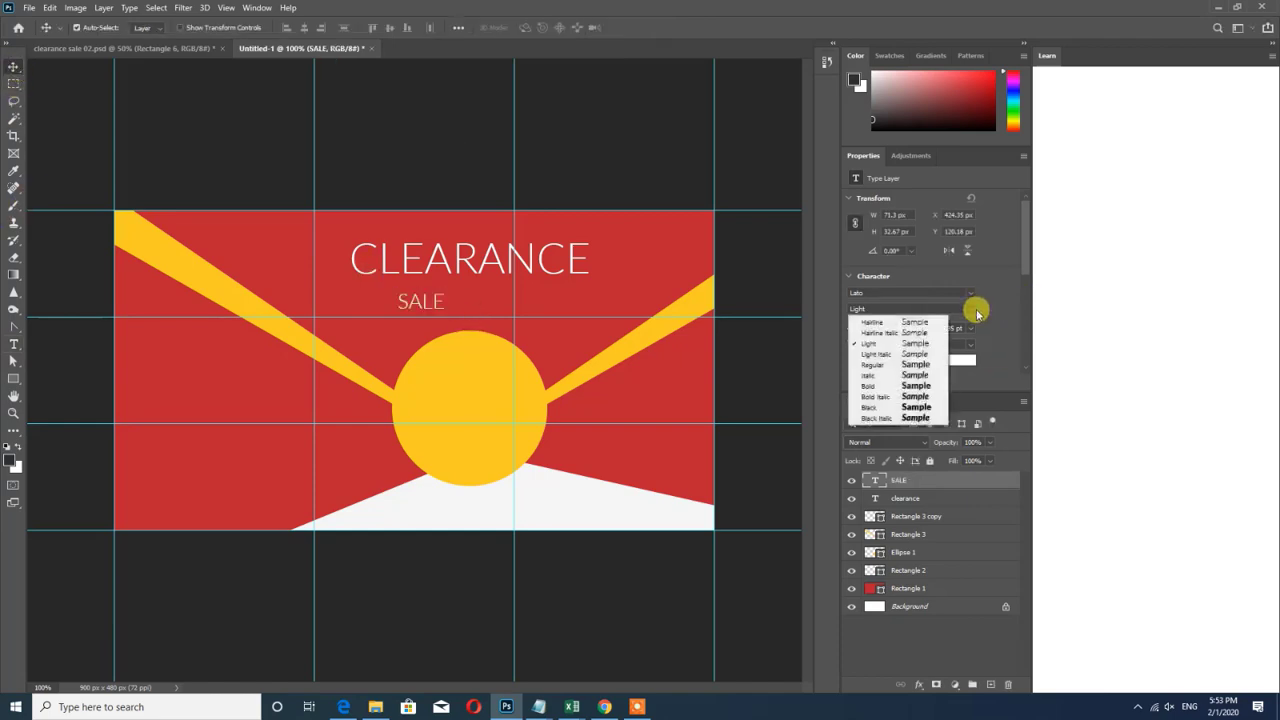
{"action": "left_click", "coordinate": [927, 388]}
{"action": "left_click_drag", "start_coordinate": [440, 305], "coordinate": [534, 336]}
{"action": "key", "text": "ctrl+t"}
{"action": "key", "text": "Return"}
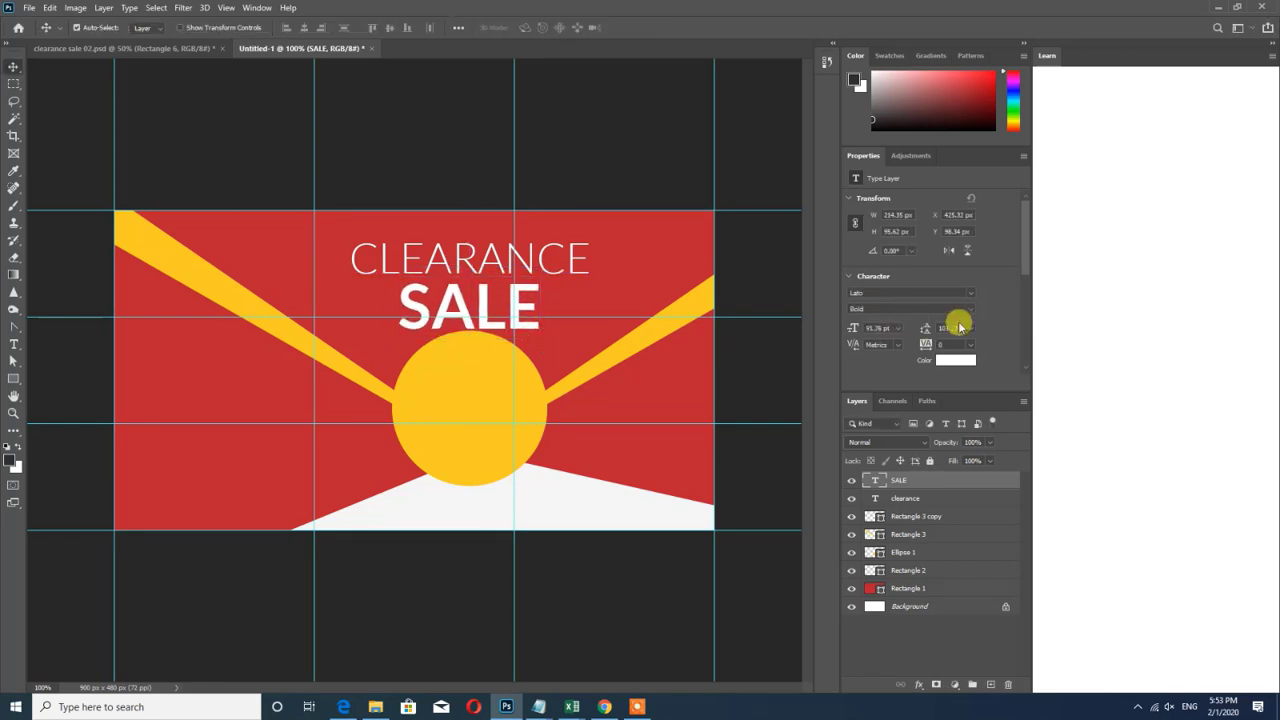
Change the SALE text's font to Century Gothic Regular and deselect it
{"action": "left_click", "coordinate": [969, 292]}
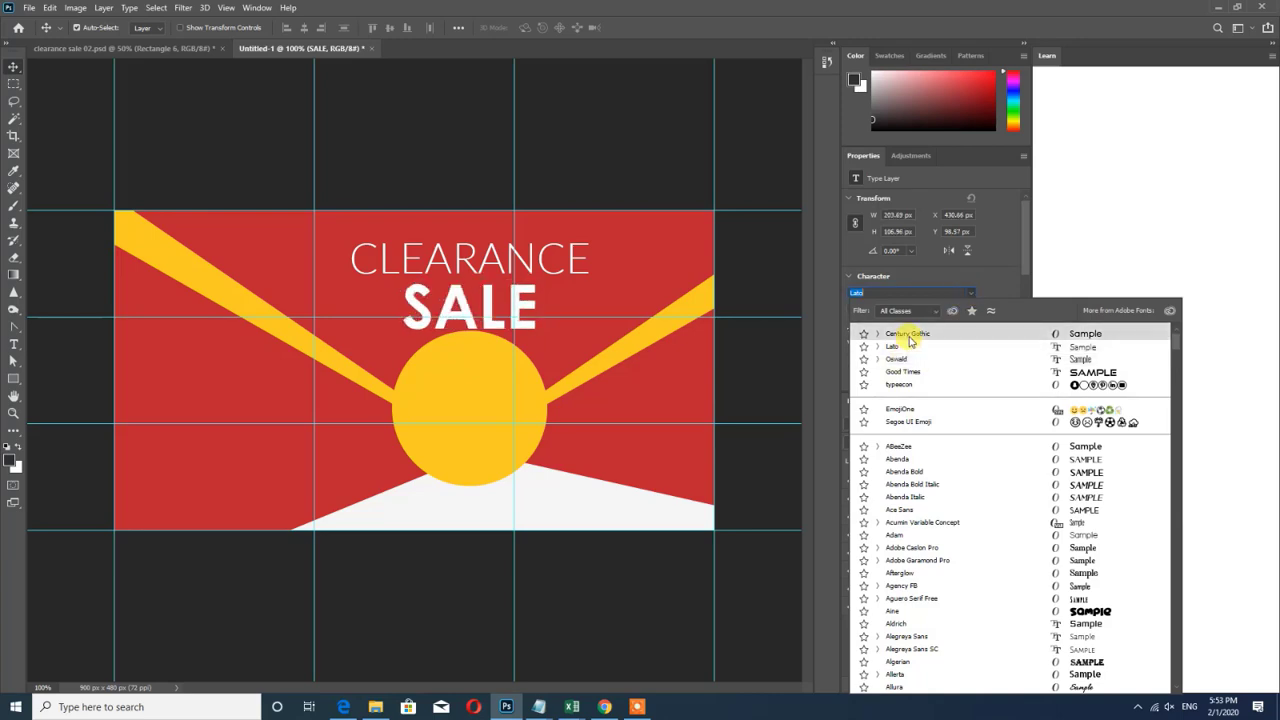
{"action": "left_click", "coordinate": [908, 335]}
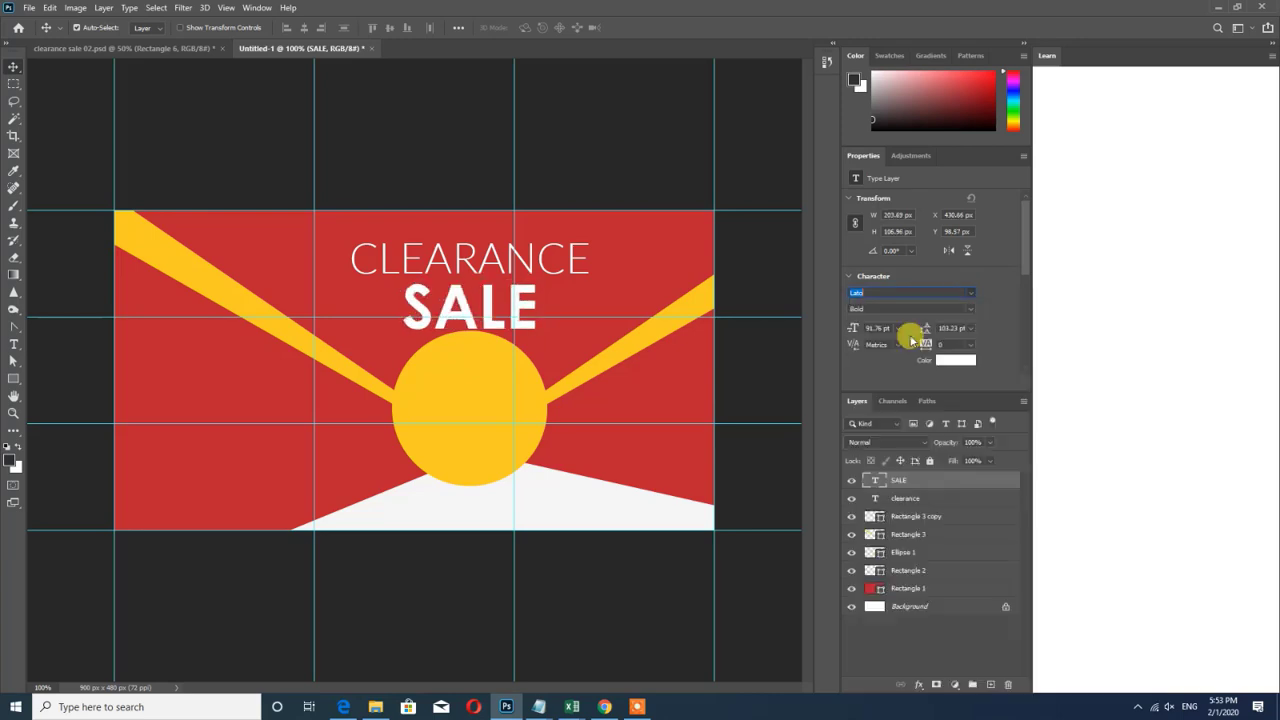
{"action": "left_click", "coordinate": [958, 310]}
{"action": "left_click", "coordinate": [872, 322]}
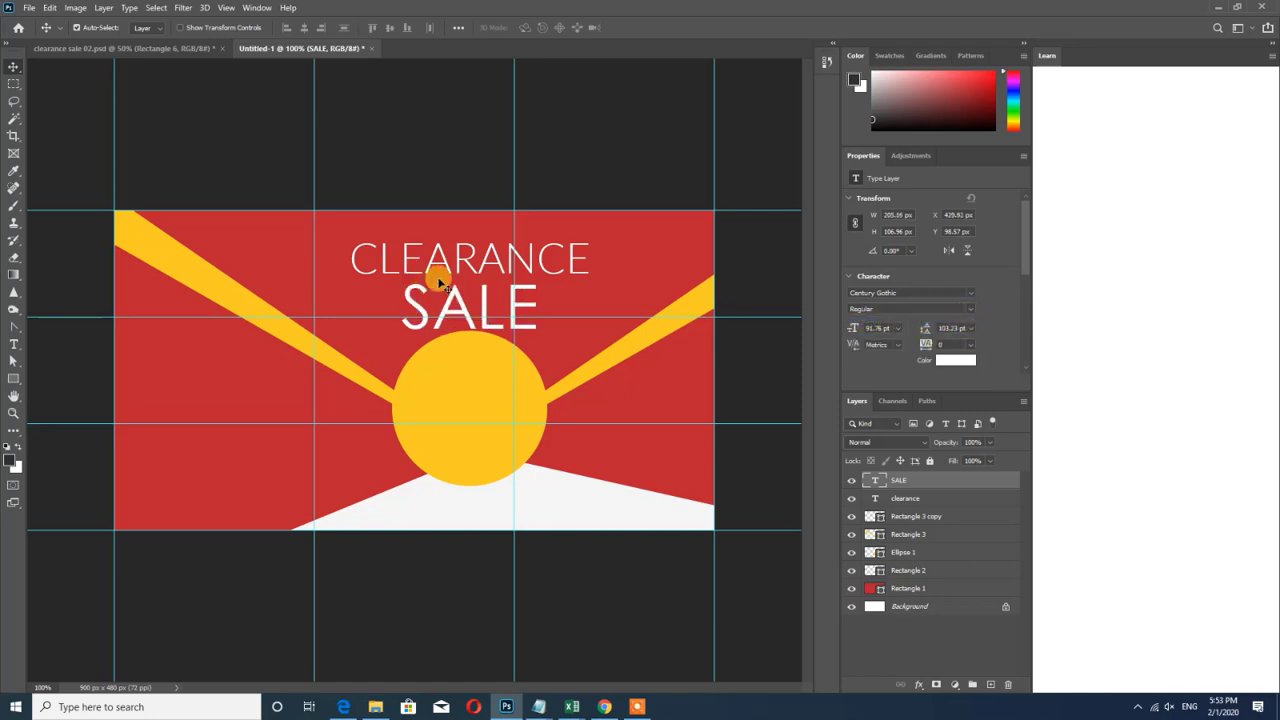
{"action": "left_click", "coordinate": [600, 186]}
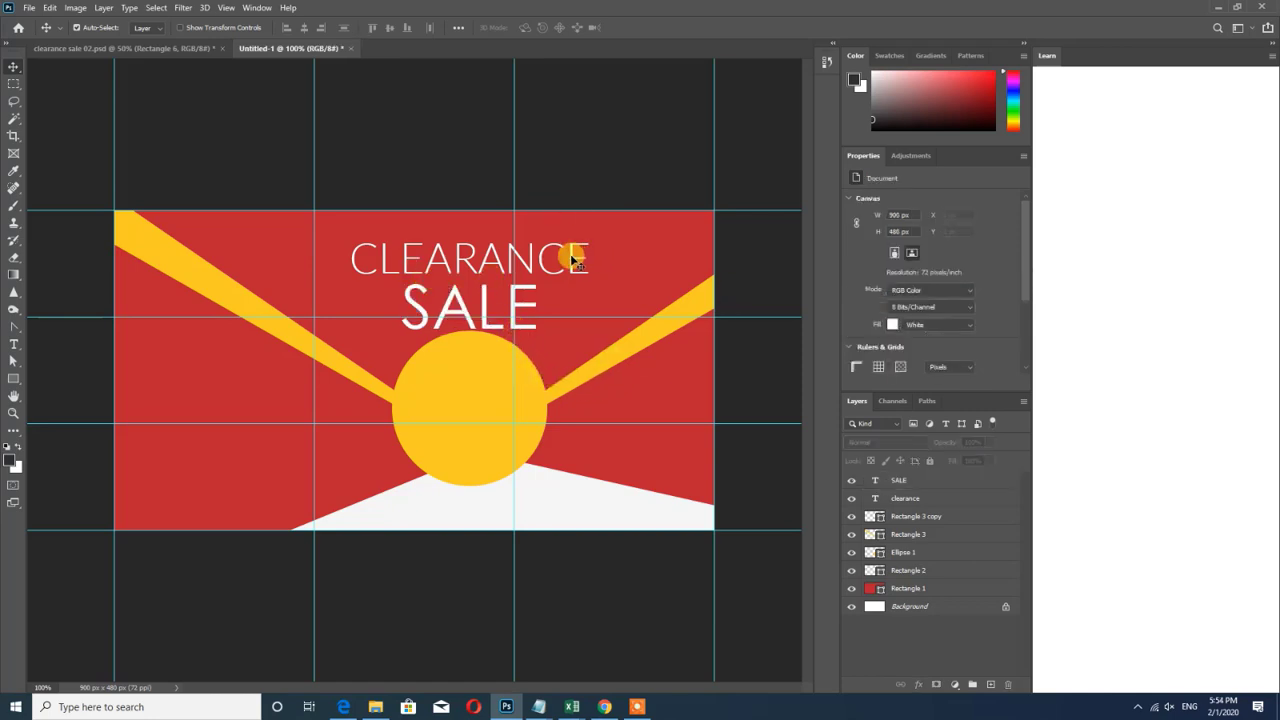
Scale the yellow circle proportionally about its center to about 89% and move it slightly down
{"action": "left_click", "coordinate": [573, 260]}
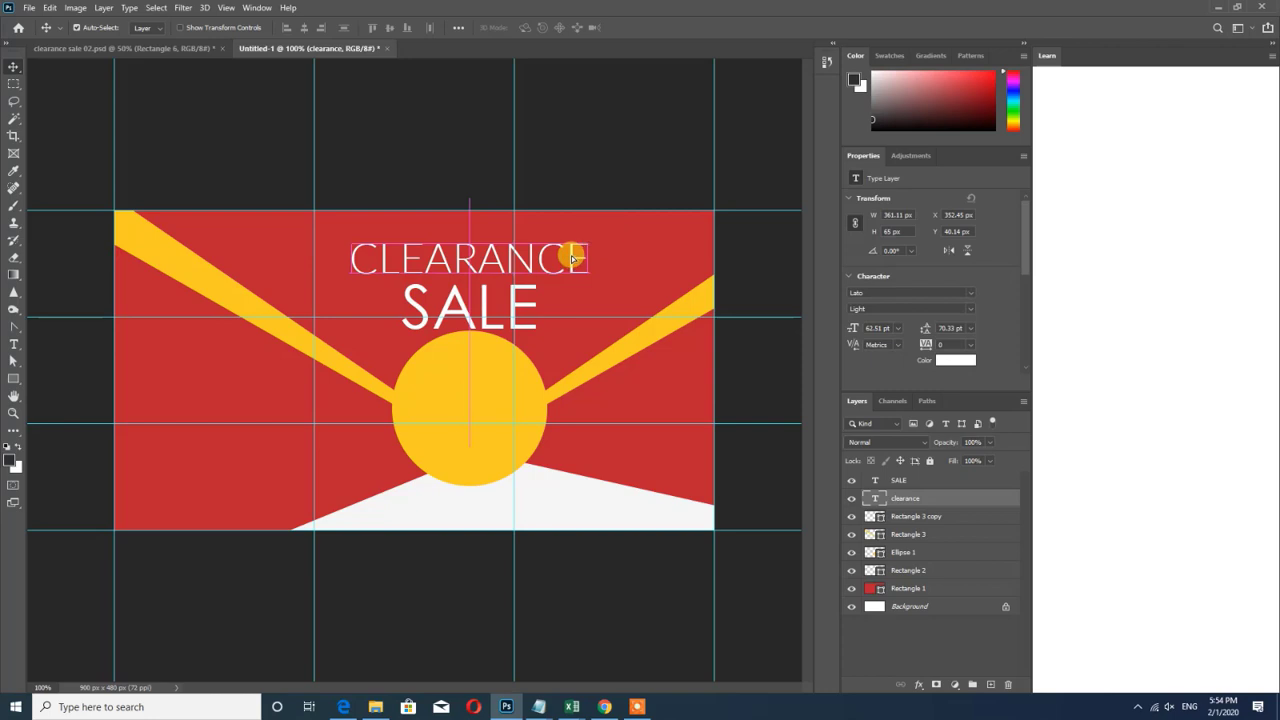
{"action": "left_click", "coordinate": [543, 372]}
{"action": "key", "text": "ctrl+t"}
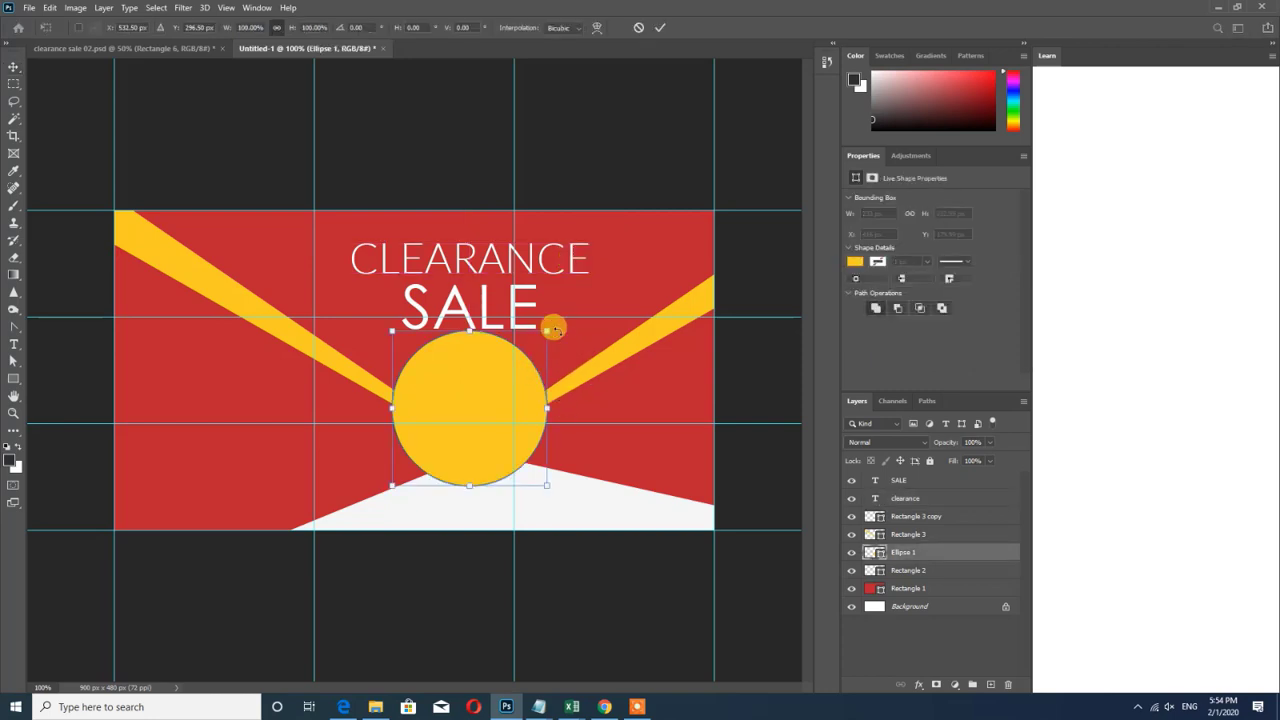
{"action": "left_click_drag", "start_coordinate": [543, 332], "coordinate": [539, 340]}
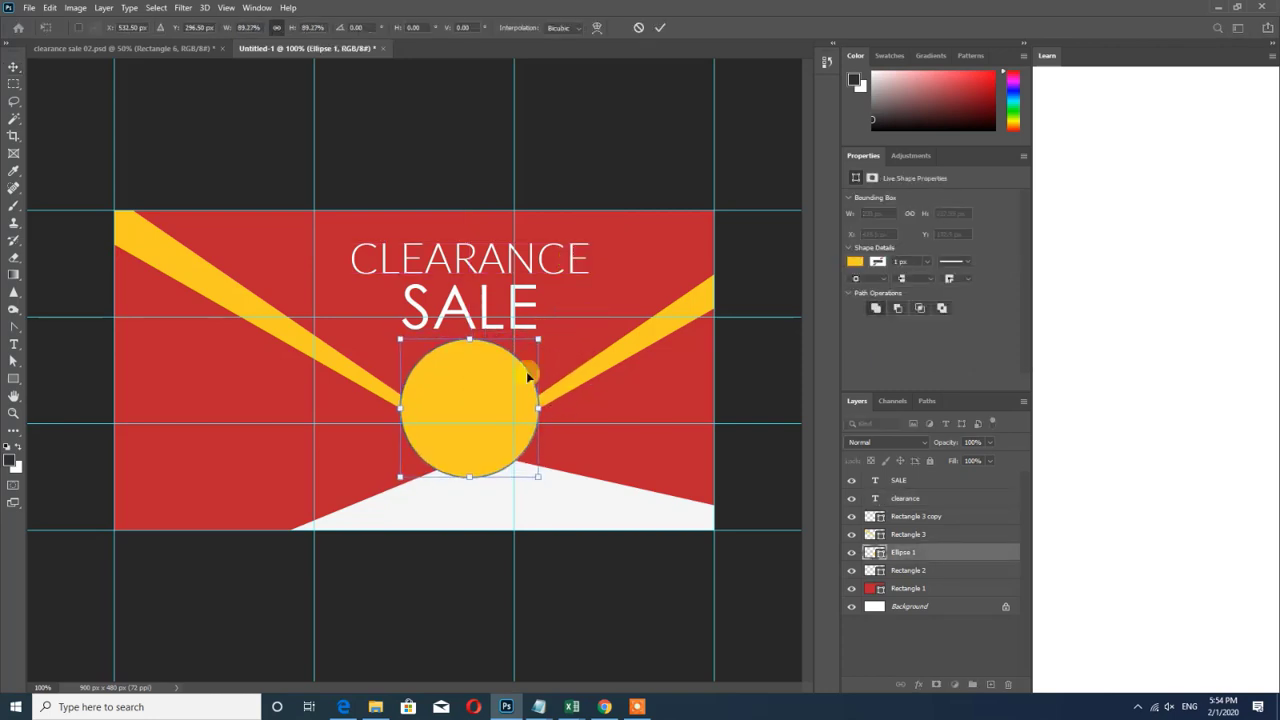
{"action": "left_click_drag", "start_coordinate": [478, 388], "coordinate": [479, 398]}
{"action": "key", "text": "Return"}
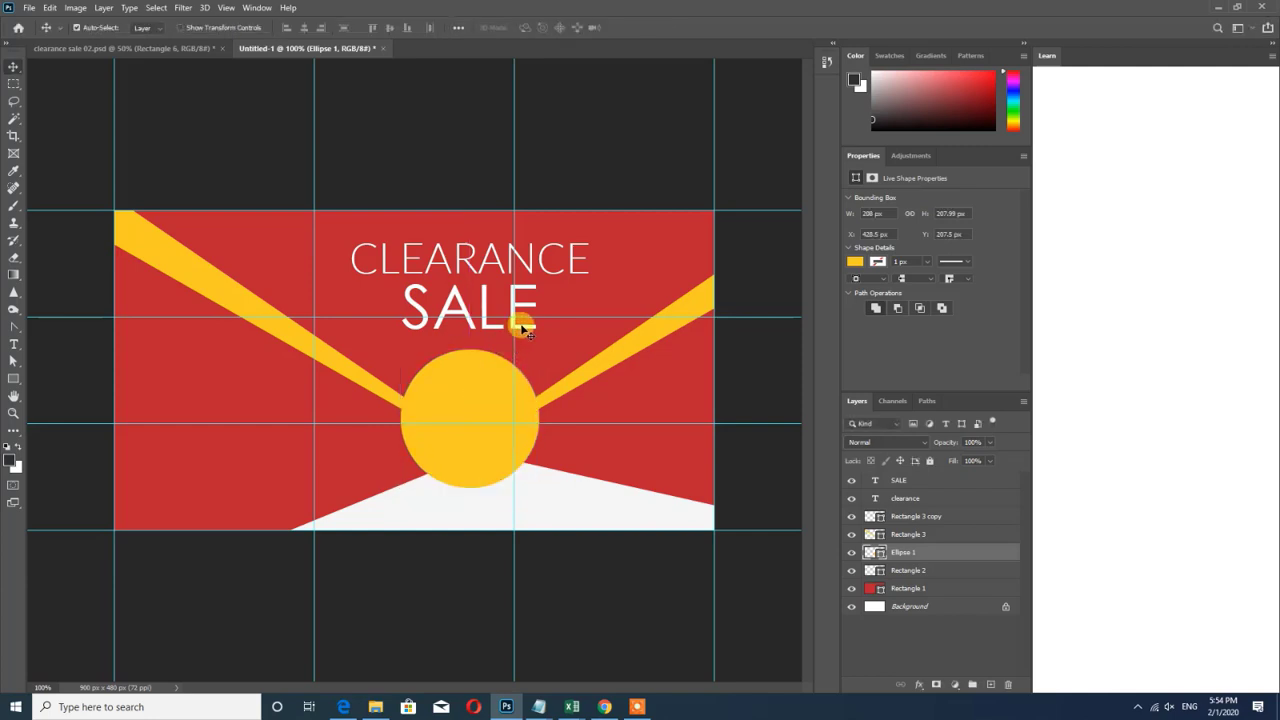
Move the SALE text slightly down and enlarge the CLEARANCE text about its center to about 67.75 pt
{"action": "left_click_drag", "start_coordinate": [522, 328], "coordinate": [524, 336]}
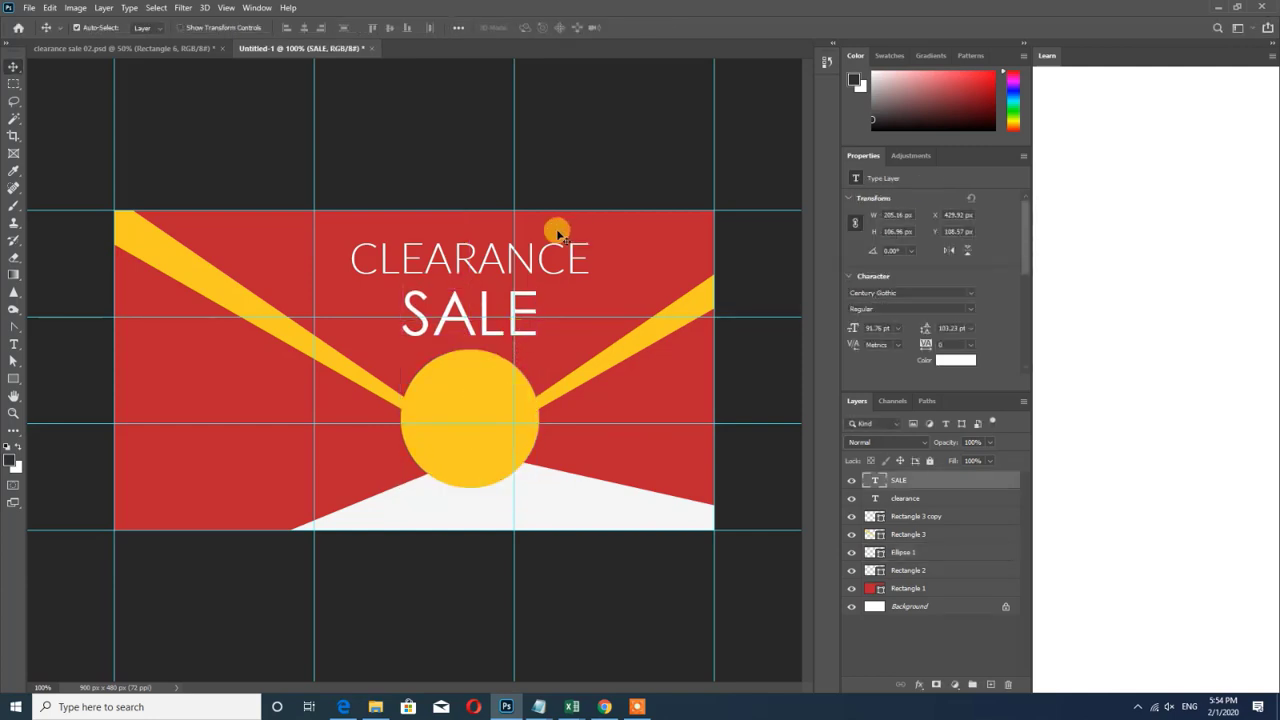
{"action": "left_click", "coordinate": [551, 269]}
{"action": "key", "text": "ctrl+t"}
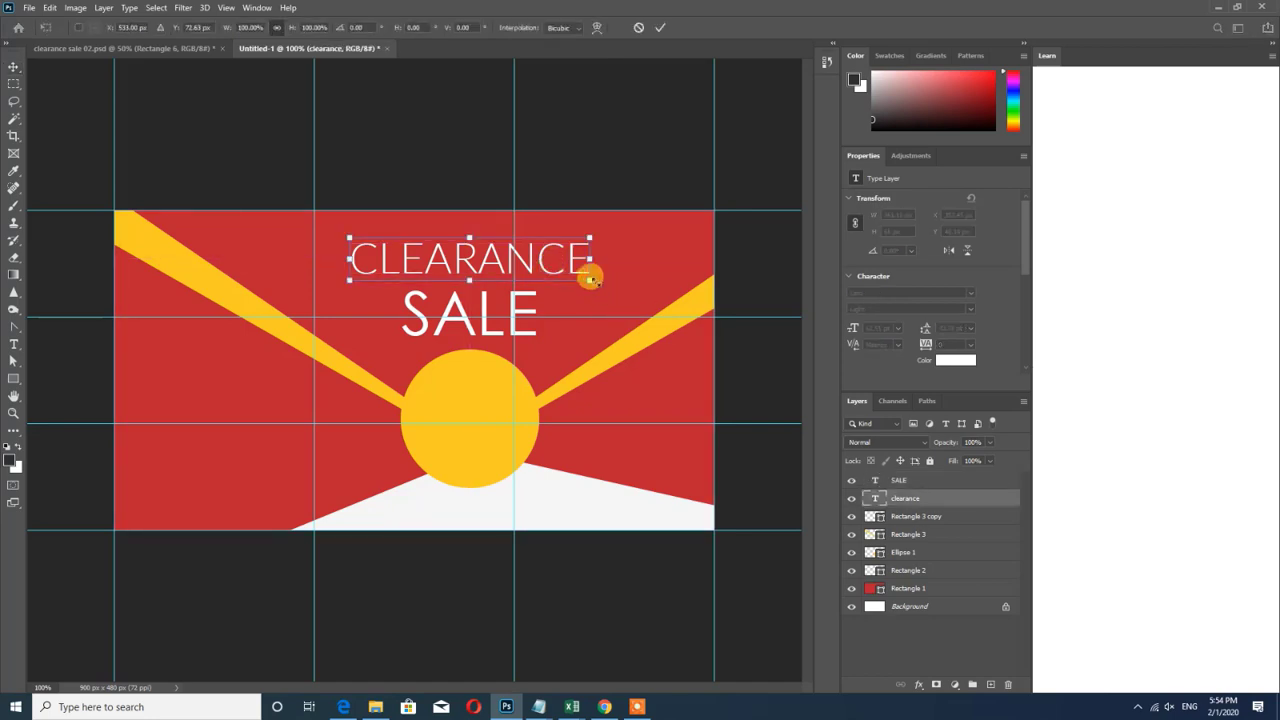
{"action": "left_click_drag", "start_coordinate": [590, 279], "coordinate": [596, 278]}
{"action": "key", "text": "Return"}
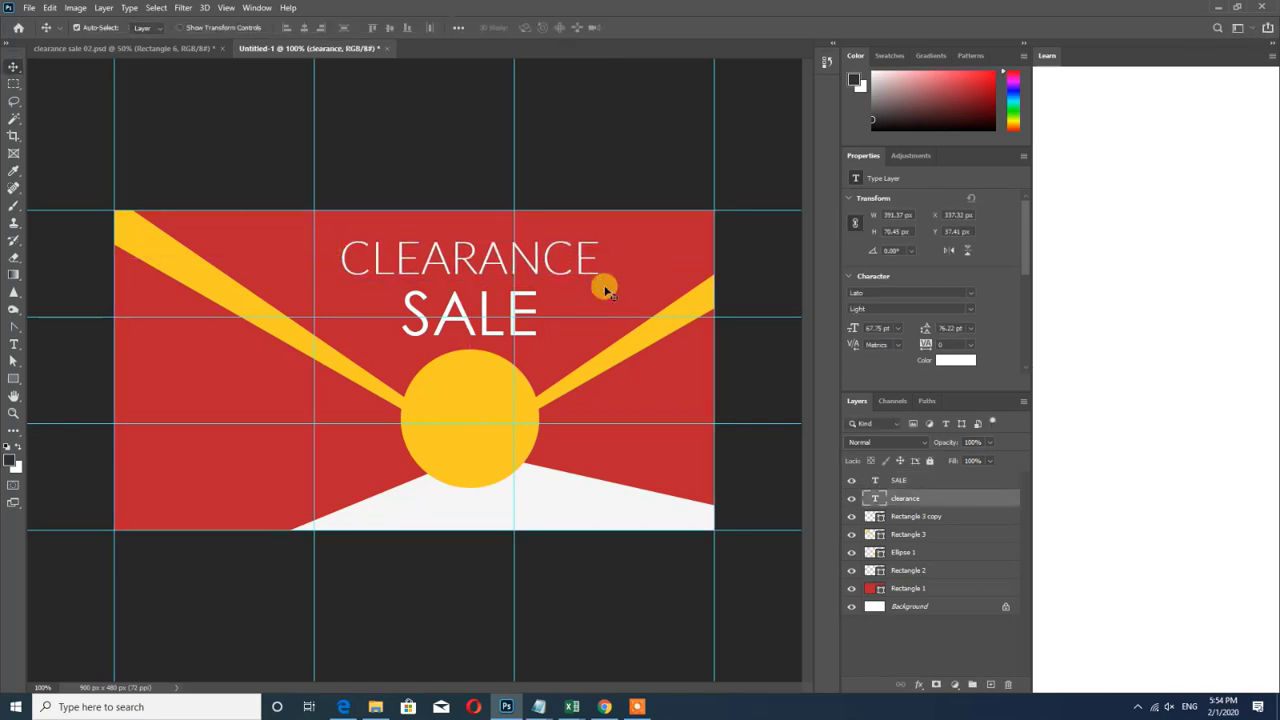
Scale the SALE text proportionally about its center to about 102.86 pt
{"action": "left_click", "coordinate": [524, 339]}
{"action": "key", "text": "ctrl+t"}
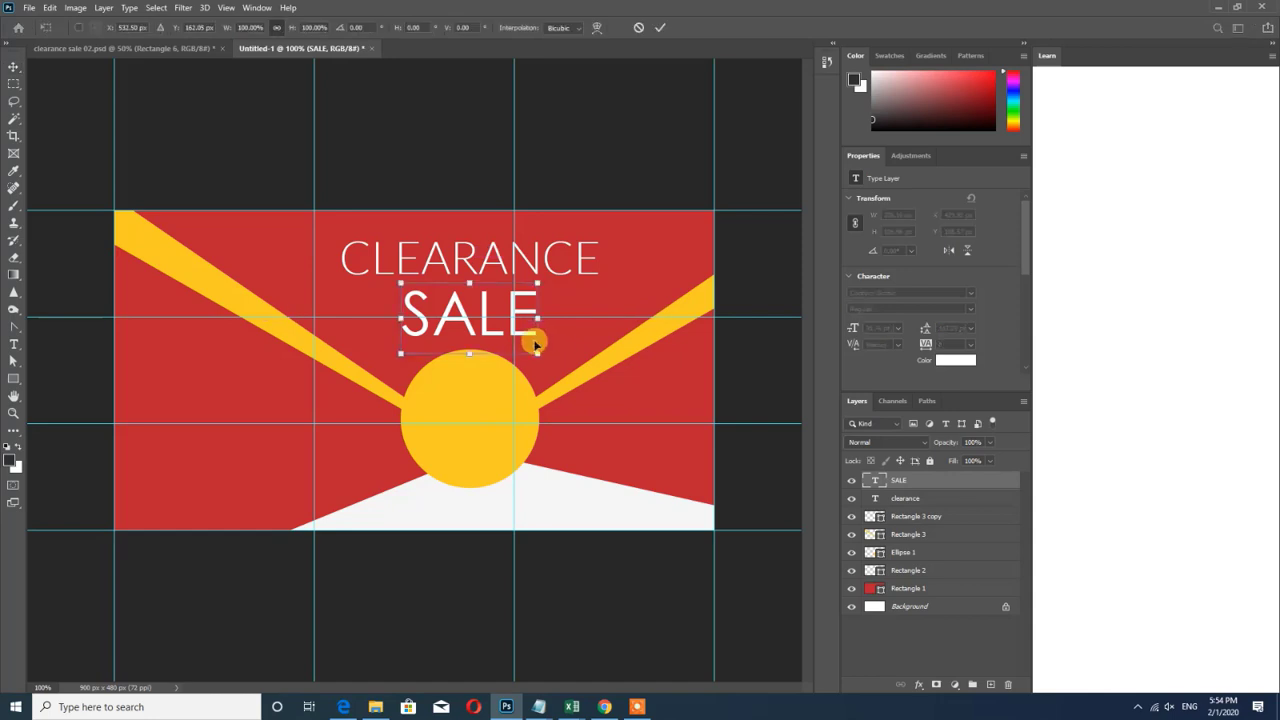
{"action": "left_click_drag", "start_coordinate": [537, 351], "coordinate": [543, 356]}
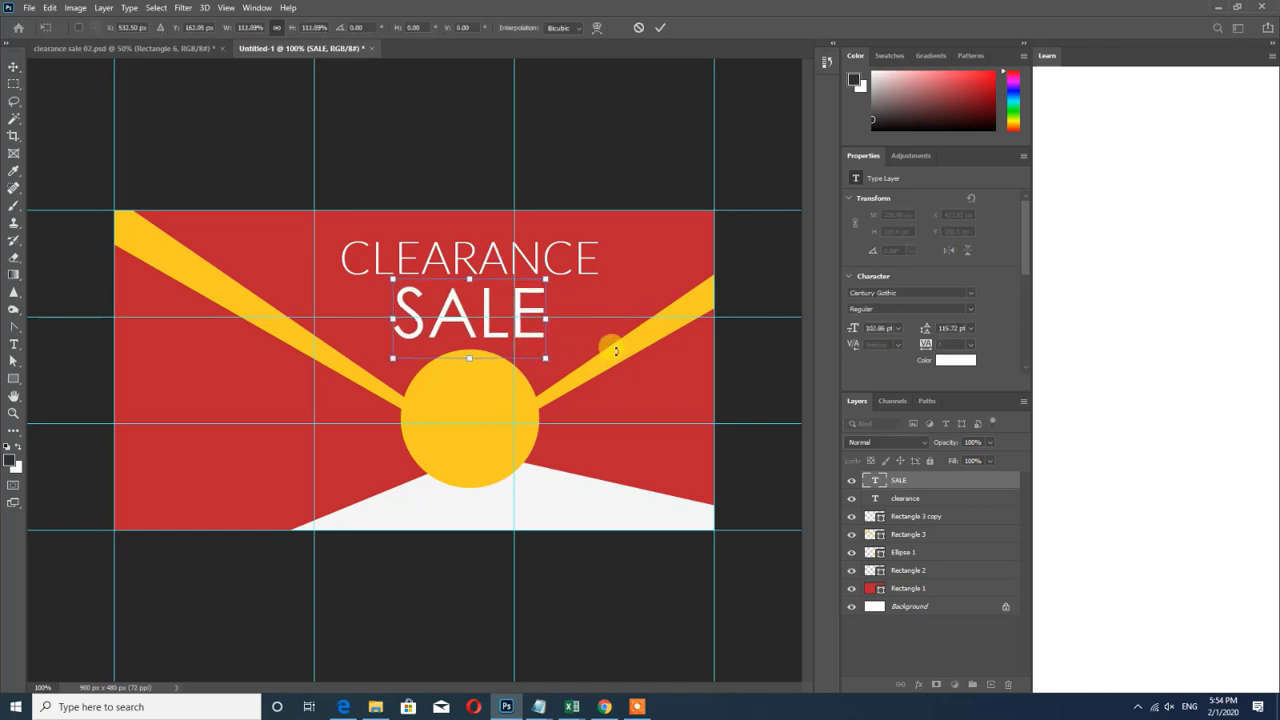
{"action": "key", "text": "Return"}
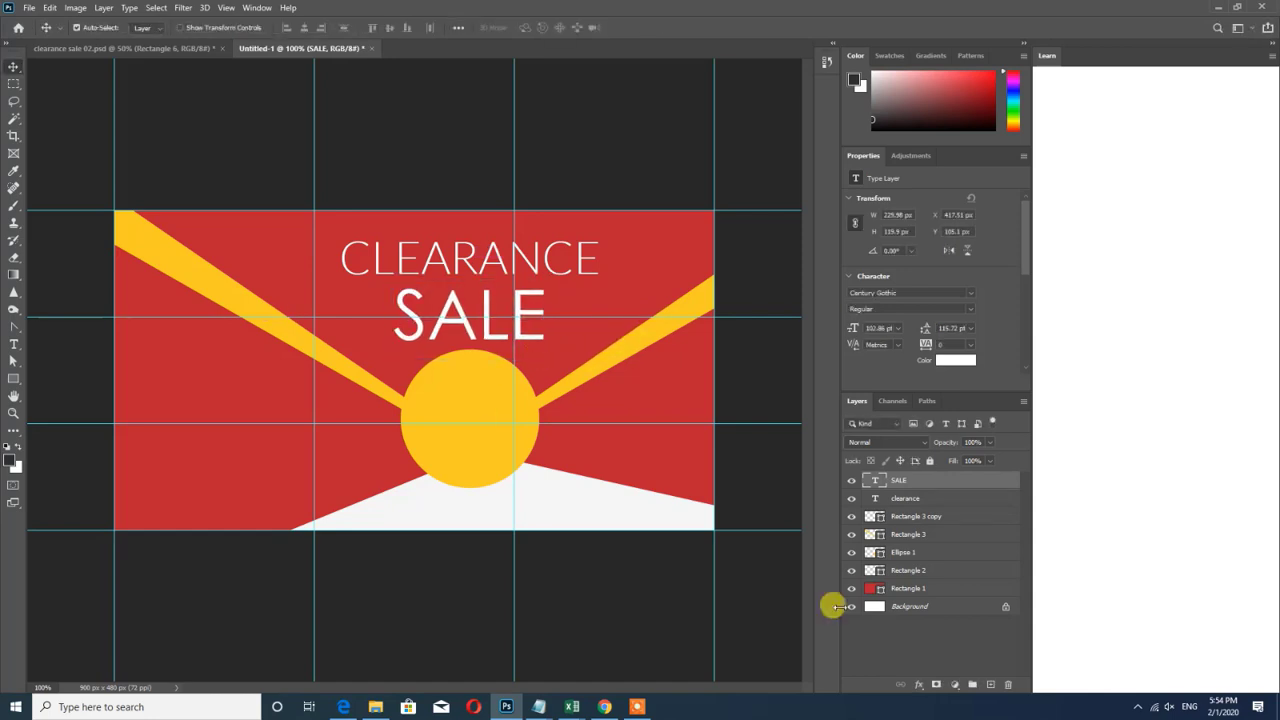
Add a Multiply drop shadow to the SALE text with 20% opacity, 30° angle, 5 px distance and 2 px size
{"action": "left_click", "coordinate": [920, 686]}
{"action": "left_click", "coordinate": [931, 679]}
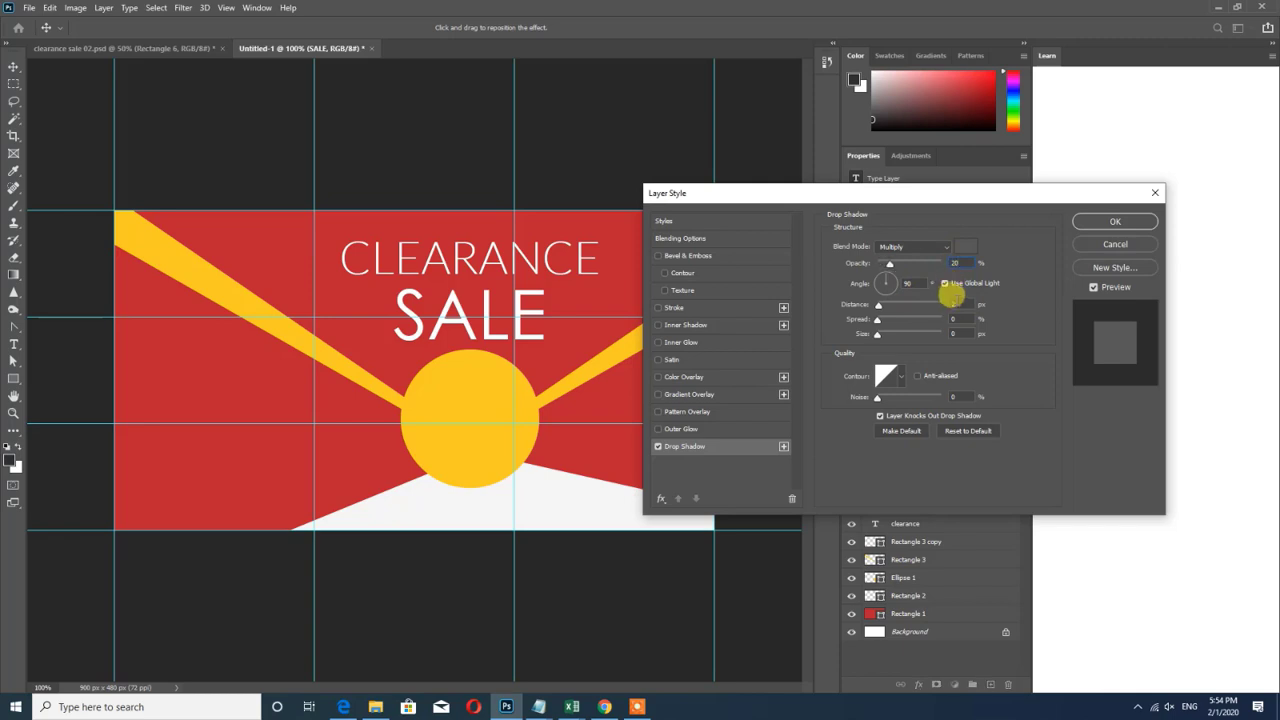
{"action": "left_click", "coordinate": [955, 303]}
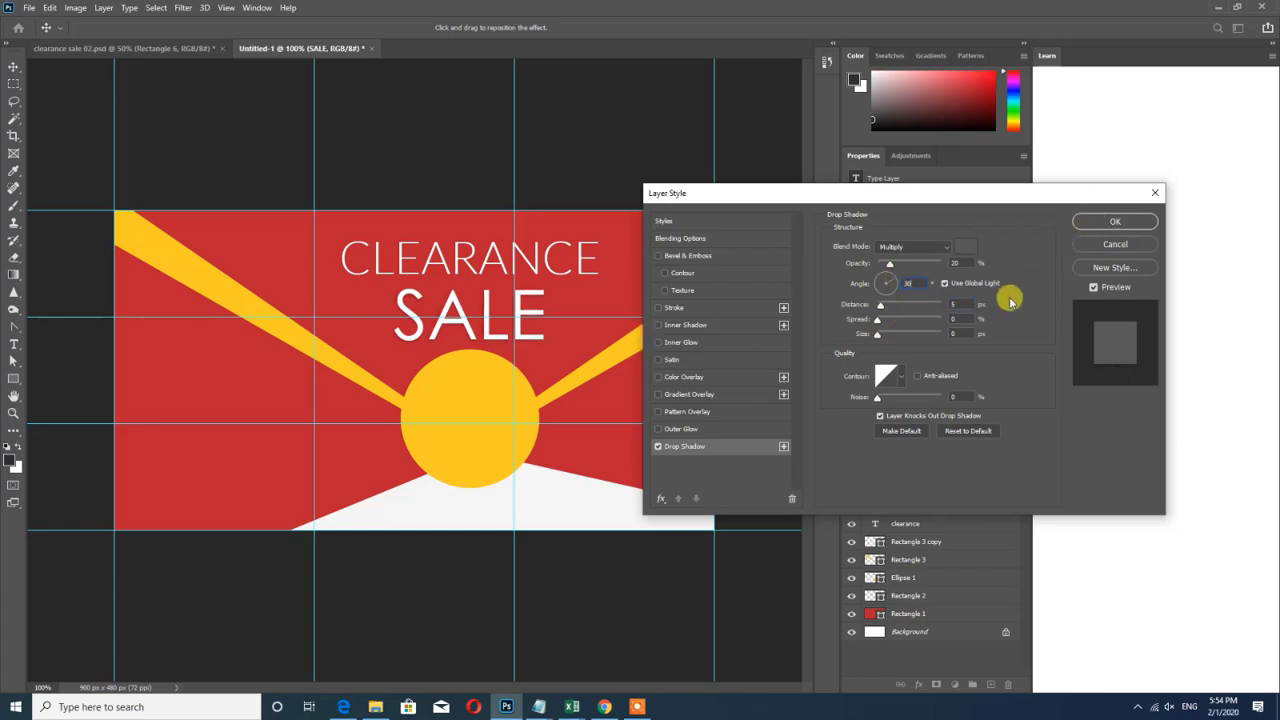
{"action": "left_click", "coordinate": [958, 331]}
{"action": "type", "text": "2"}
{"action": "left_click", "coordinate": [1113, 221]}
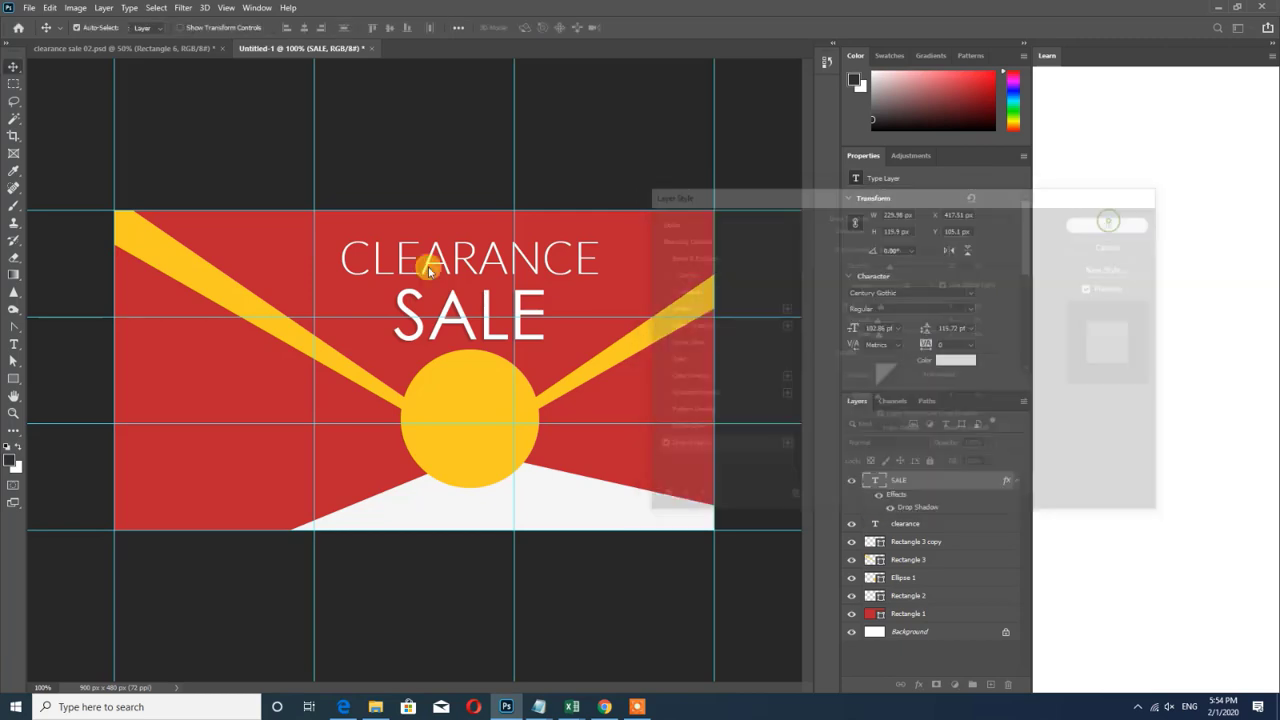
Add a drop shadow to the left yellow ray with 20% opacity, 30° angle, 8 px distance and 2 px size
{"action": "left_click", "coordinate": [270, 327]}
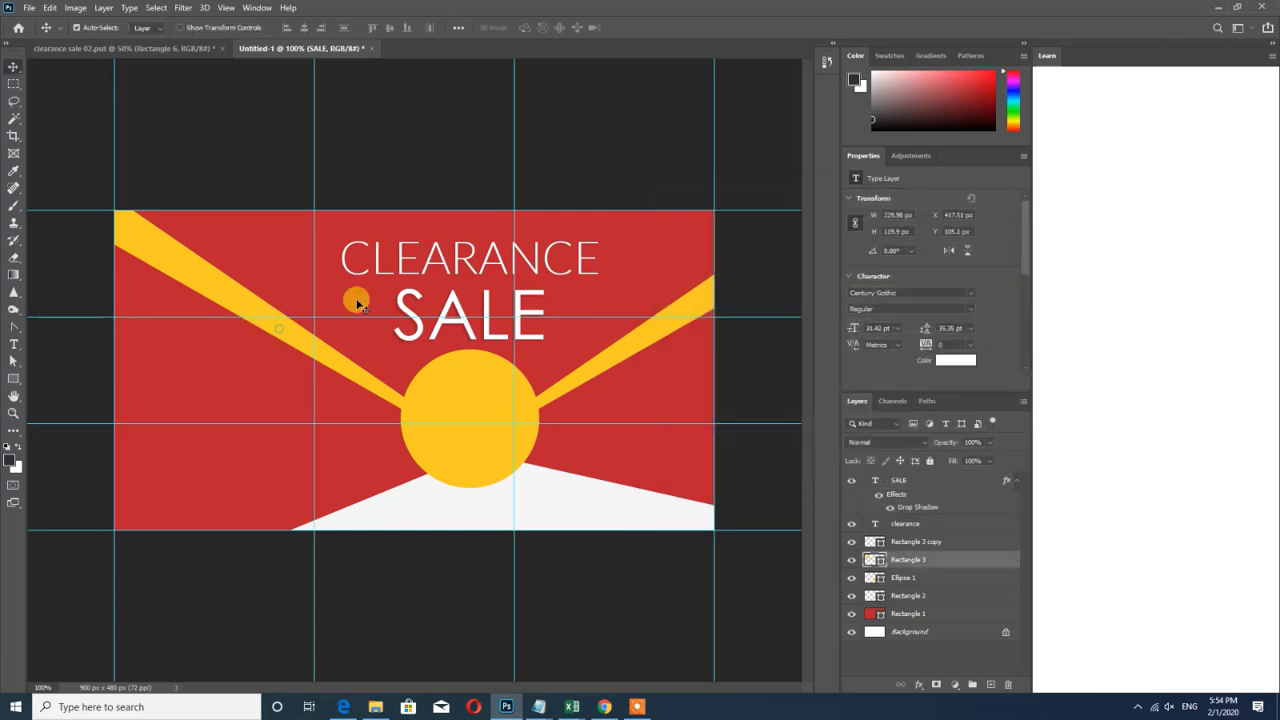
{"action": "left_click", "coordinate": [917, 686]}
{"action": "left_click", "coordinate": [945, 673]}
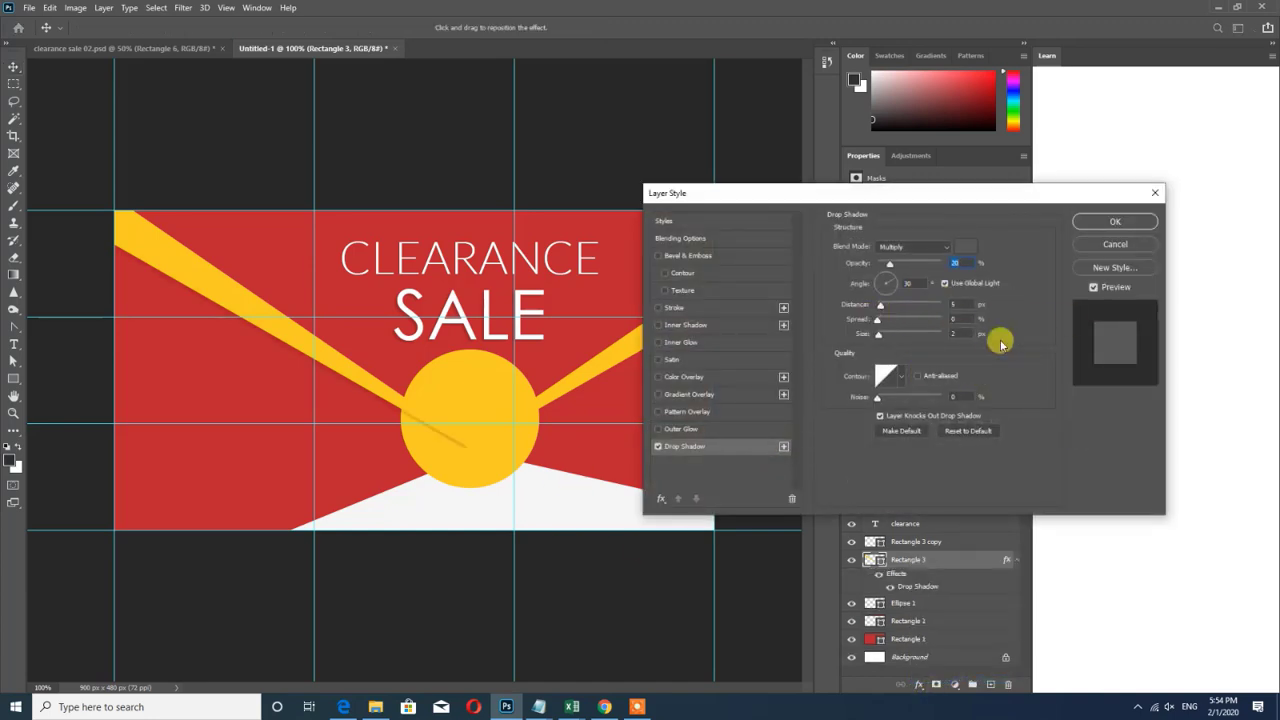
{"action": "left_click", "coordinate": [955, 304]}
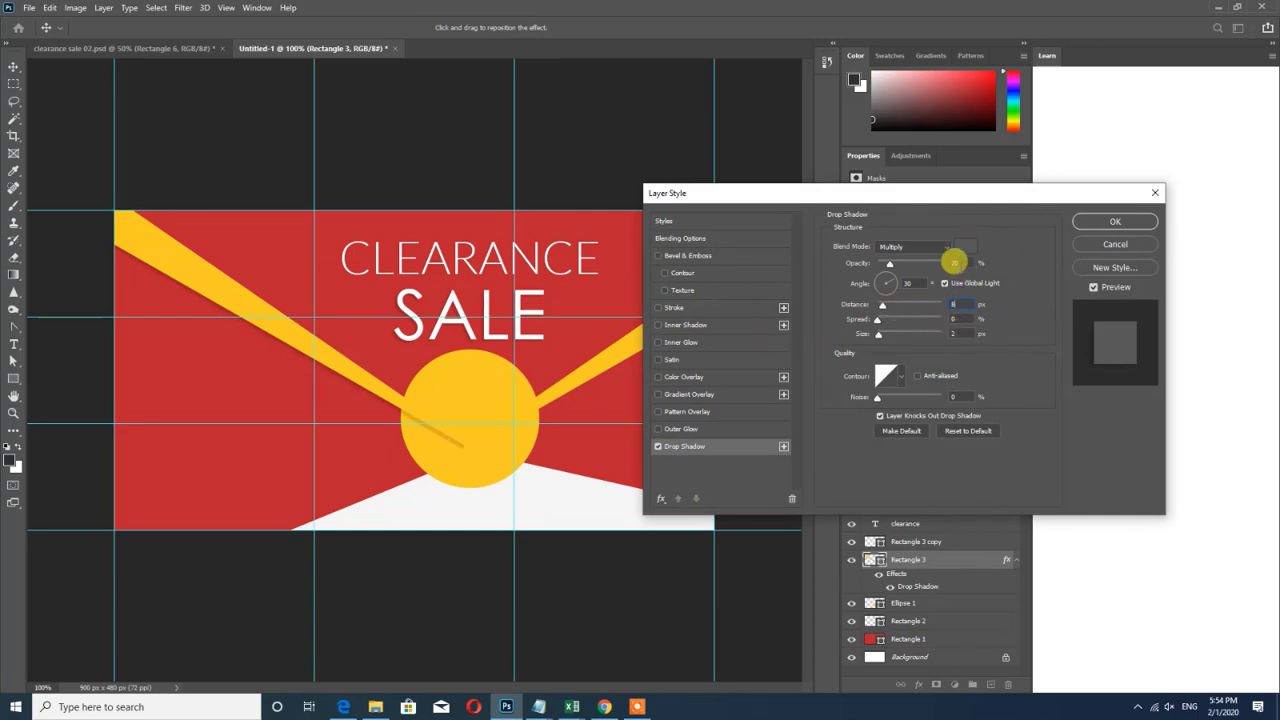
{"action": "left_click", "coordinate": [1110, 228]}
Apply a drop shadow to the right yellow ray with 20% opacity, 8 px distance and 2 px size
{"action": "left_click", "coordinate": [614, 366]}
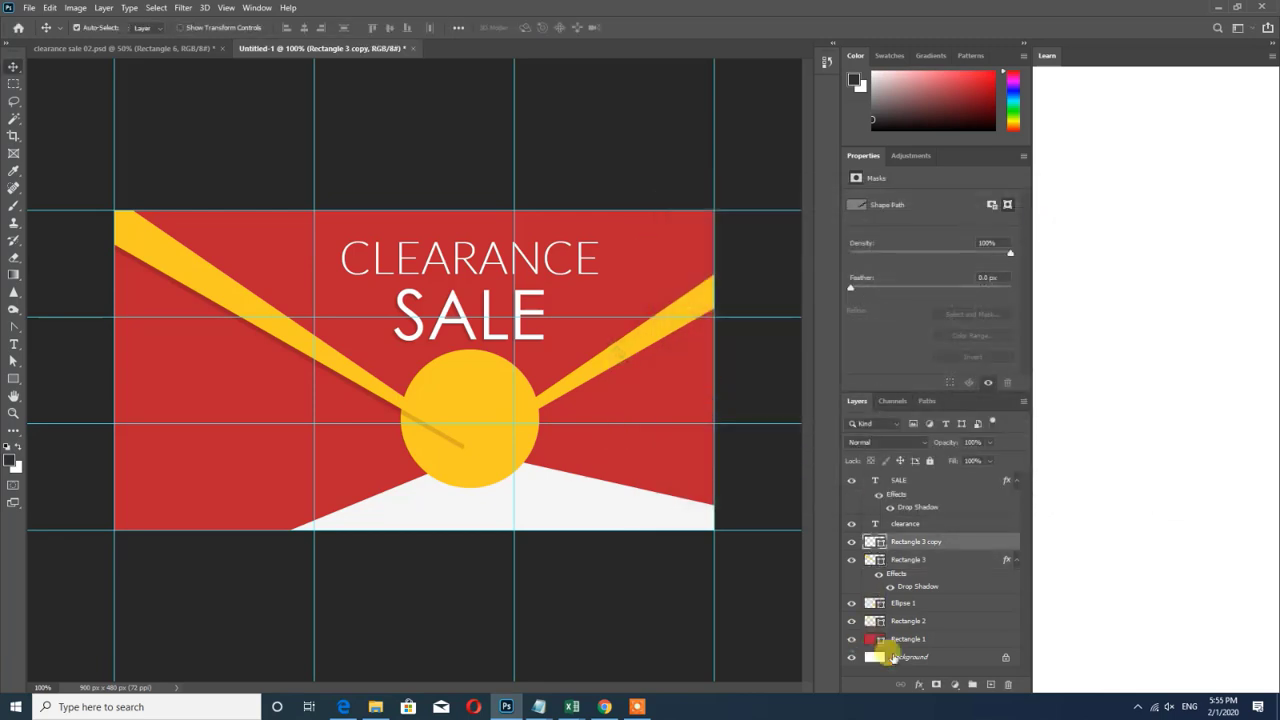
{"action": "left_click", "coordinate": [919, 684]}
{"action": "left_click", "coordinate": [826, 622]}
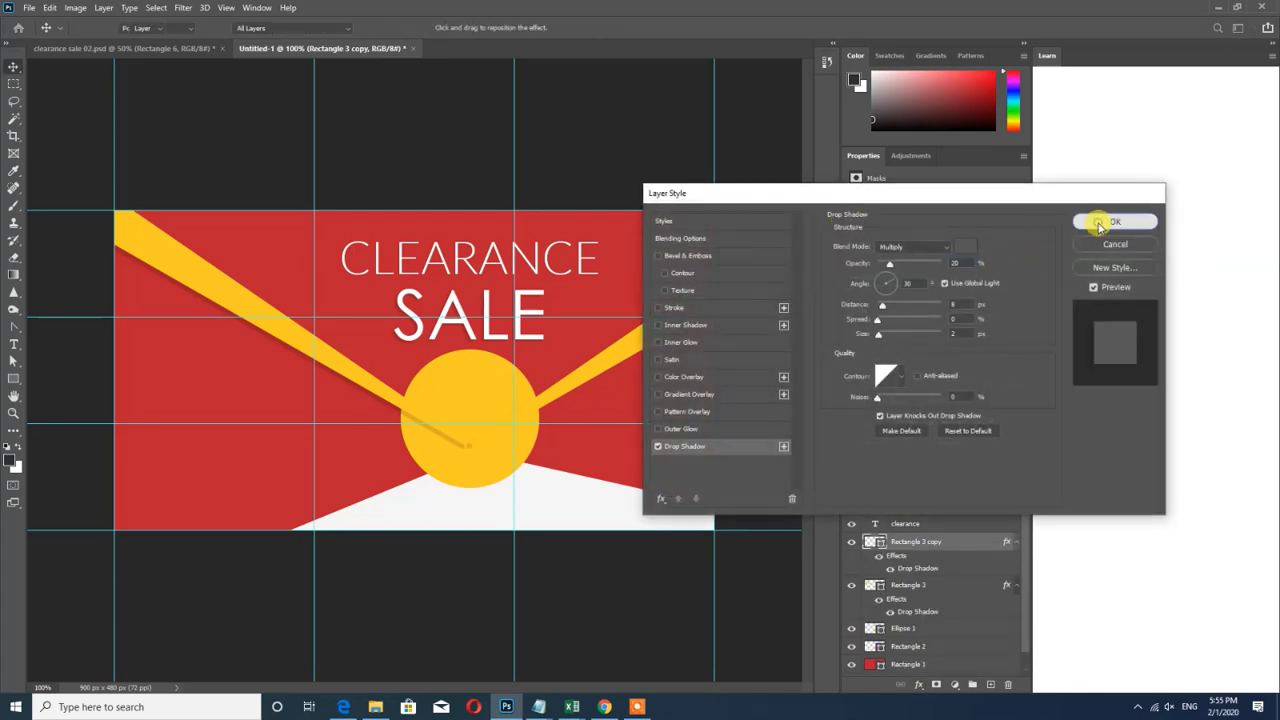
{"action": "left_click", "coordinate": [1098, 227]}
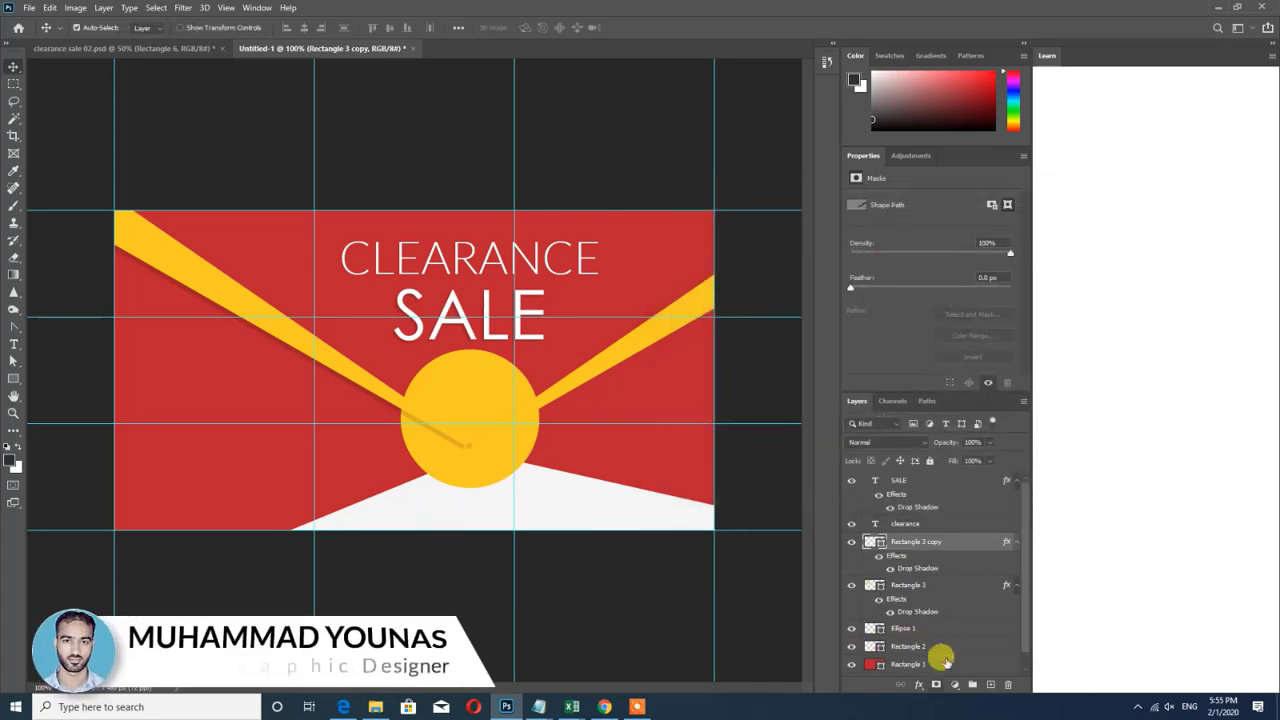
Set the right ray's drop shadow angle to 90° with global light kept on
{"action": "left_click", "coordinate": [919, 684]}
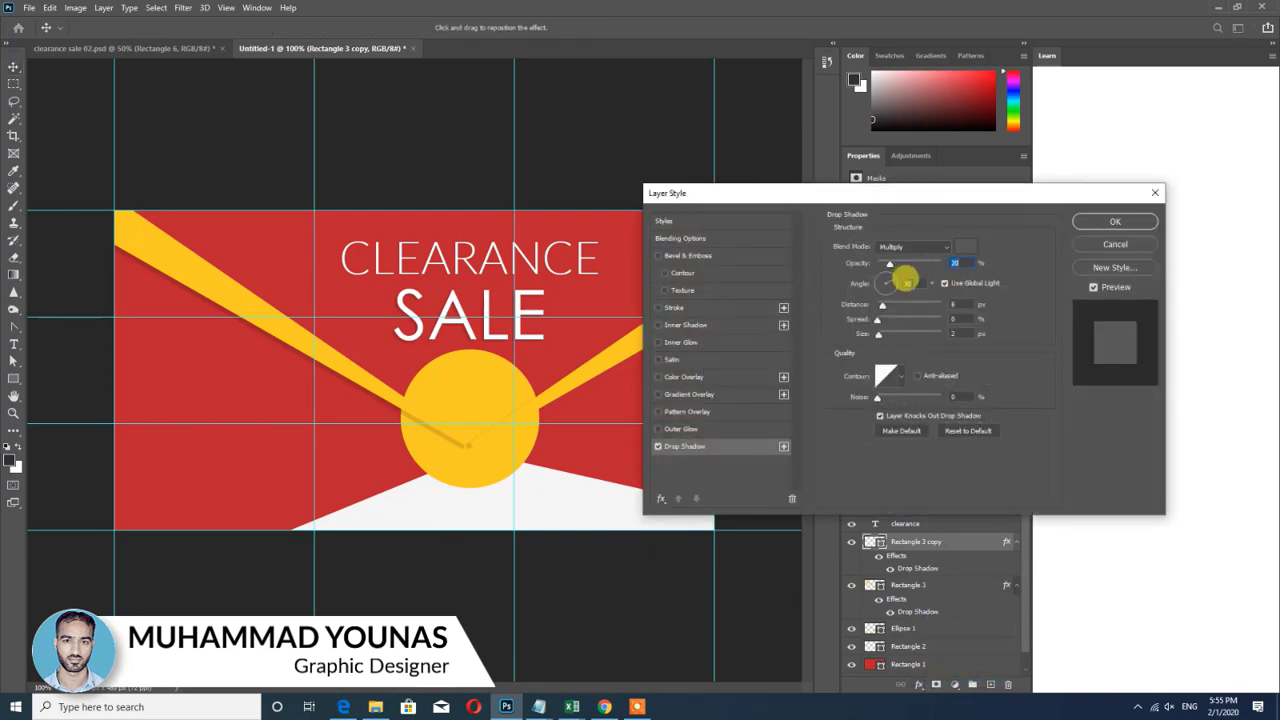
{"action": "left_click_drag", "start_coordinate": [911, 283], "coordinate": [895, 283]}
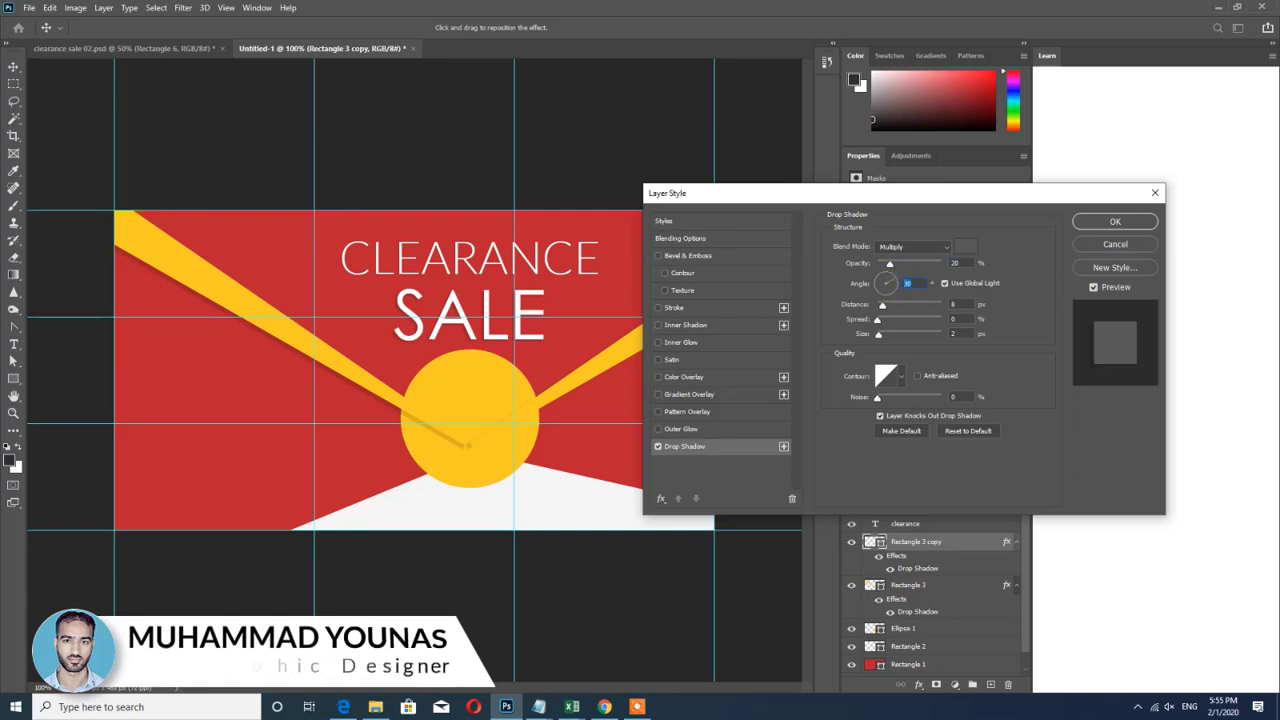
{"action": "type", "text": "90"}
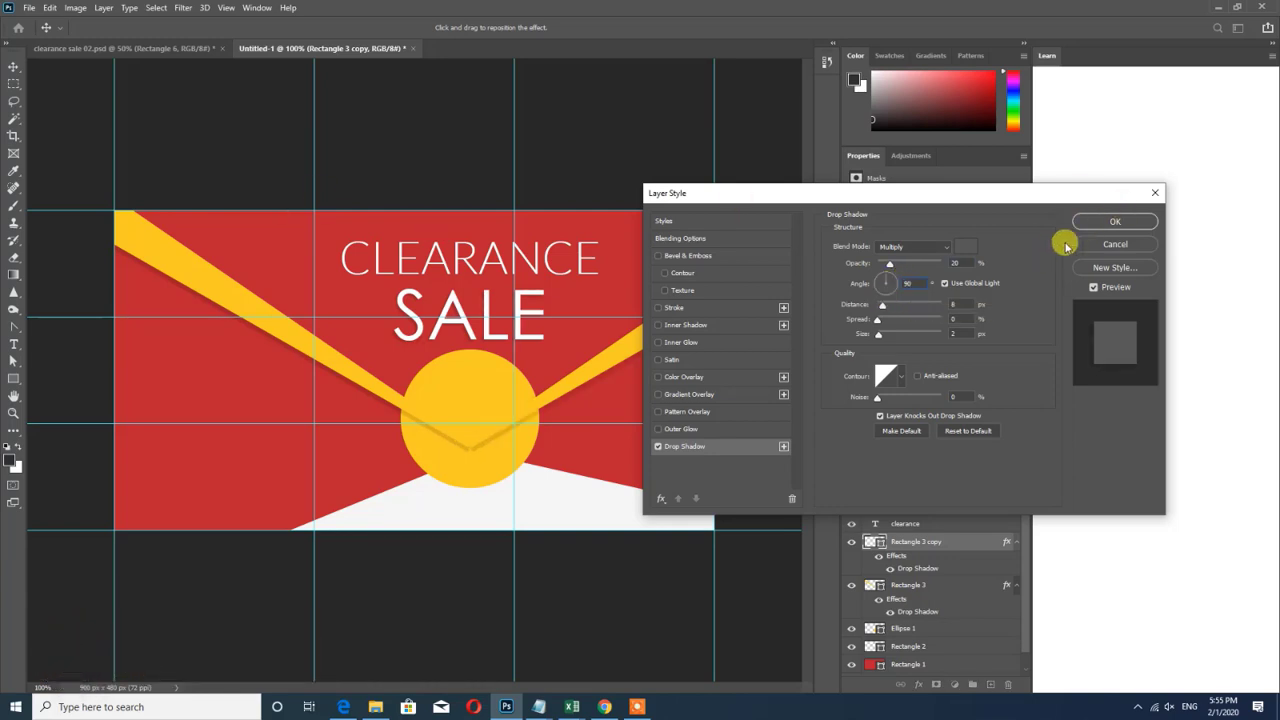
{"action": "left_click", "coordinate": [1113, 222]}
Bring the yellow circle to the front of all layers and deselect it
{"action": "left_click", "coordinate": [483, 478]}
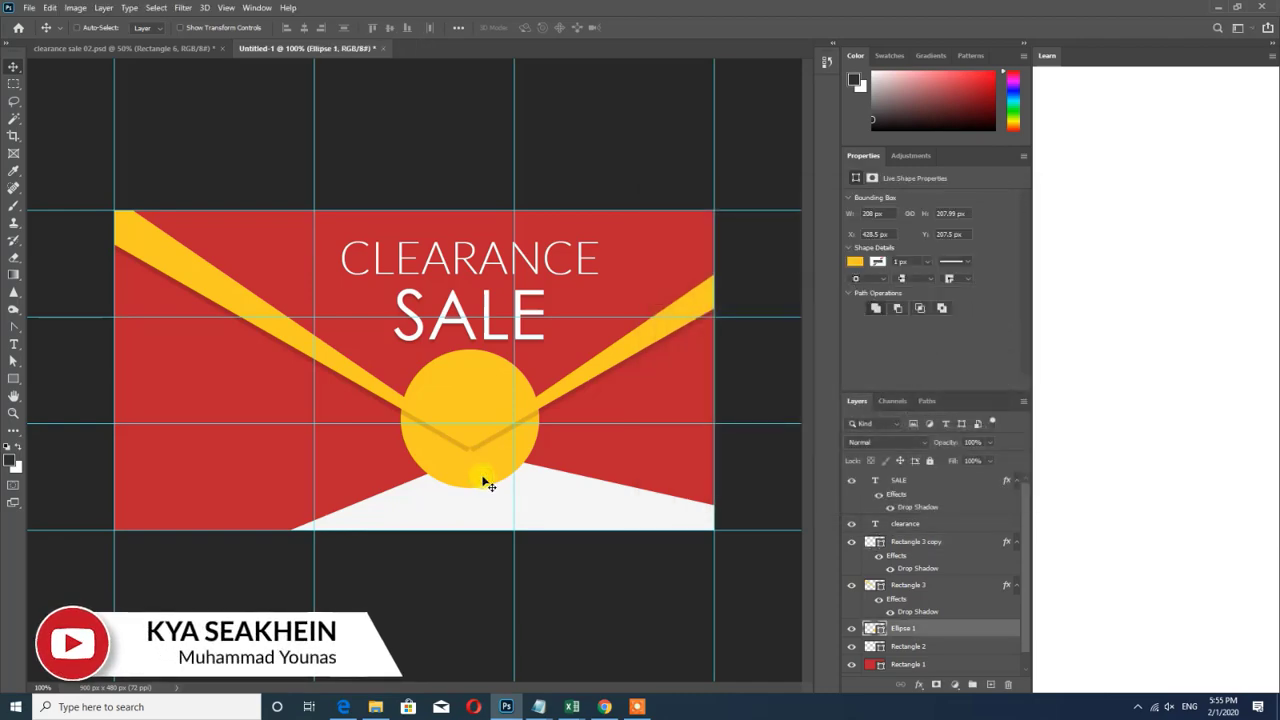
{"action": "key", "text": "ctrl+shift+bracketright"}
{"action": "left_click", "coordinate": [380, 607]}
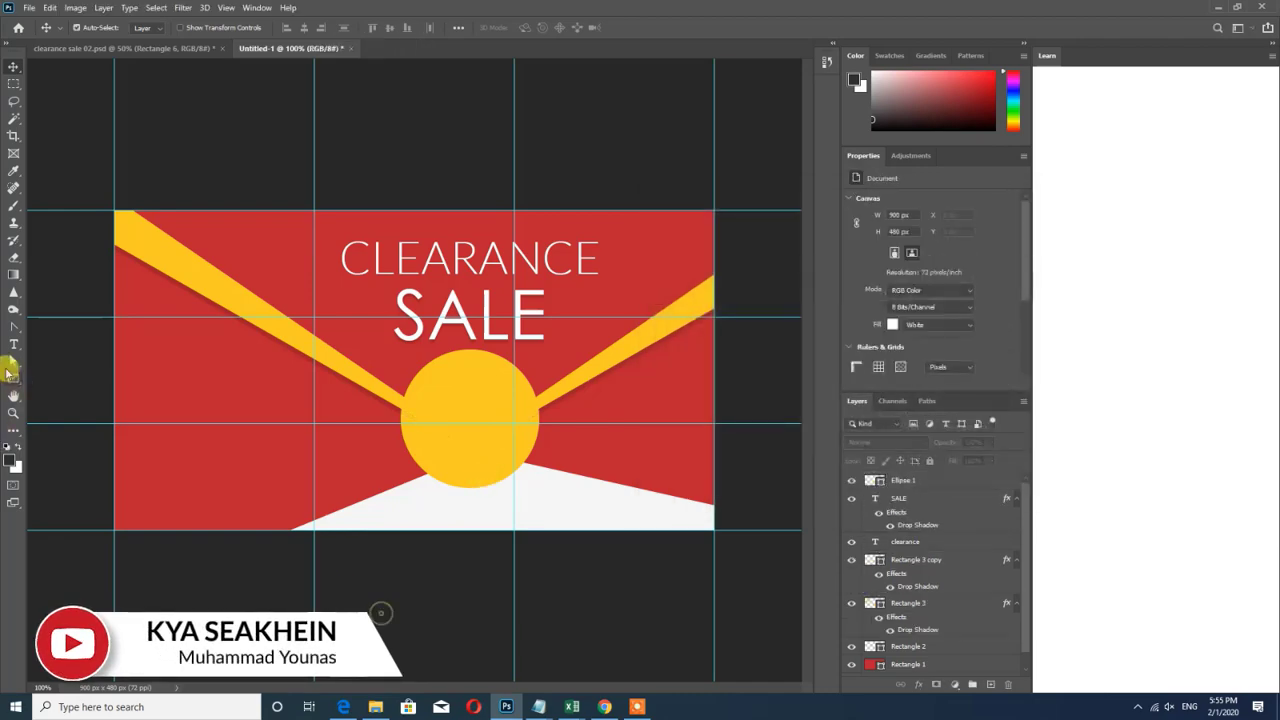
Add the white text "UPTO" in Century Gothic Regular at 31.42 pt in the circle's upper half, and check the reference banner document
{"action": "left_click", "coordinate": [14, 343]}
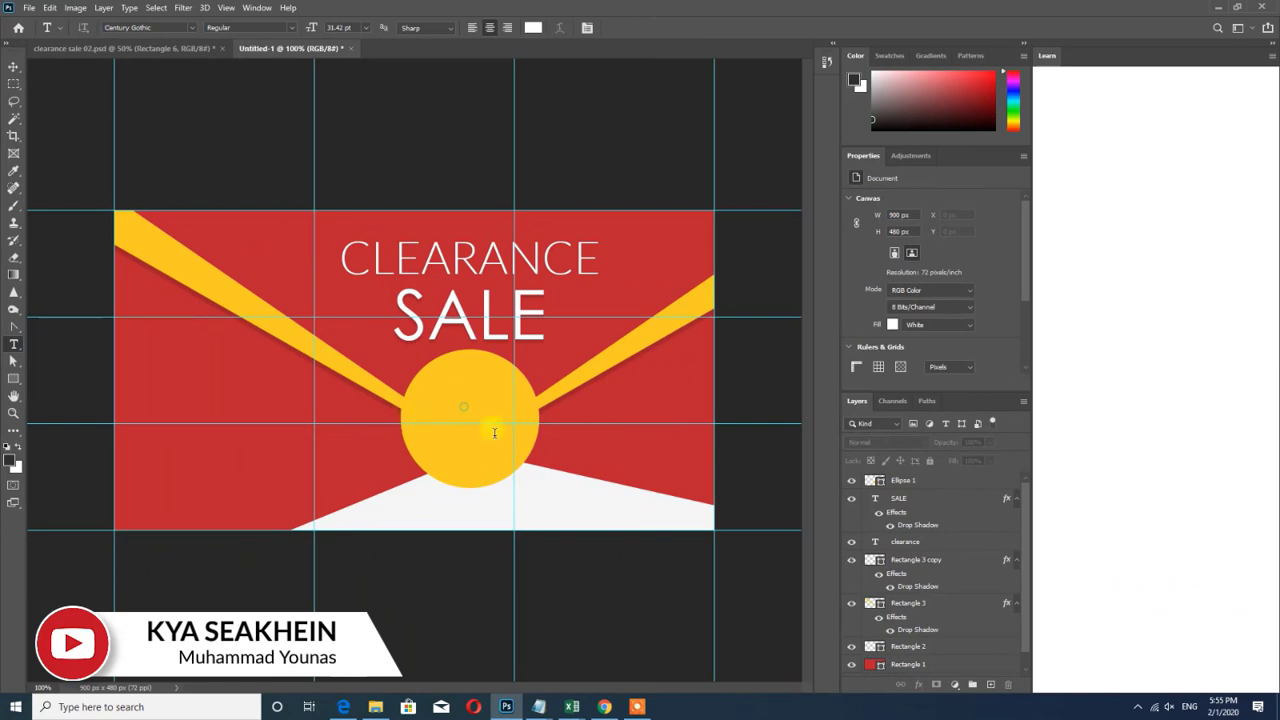
{"action": "left_click", "coordinate": [464, 406]}
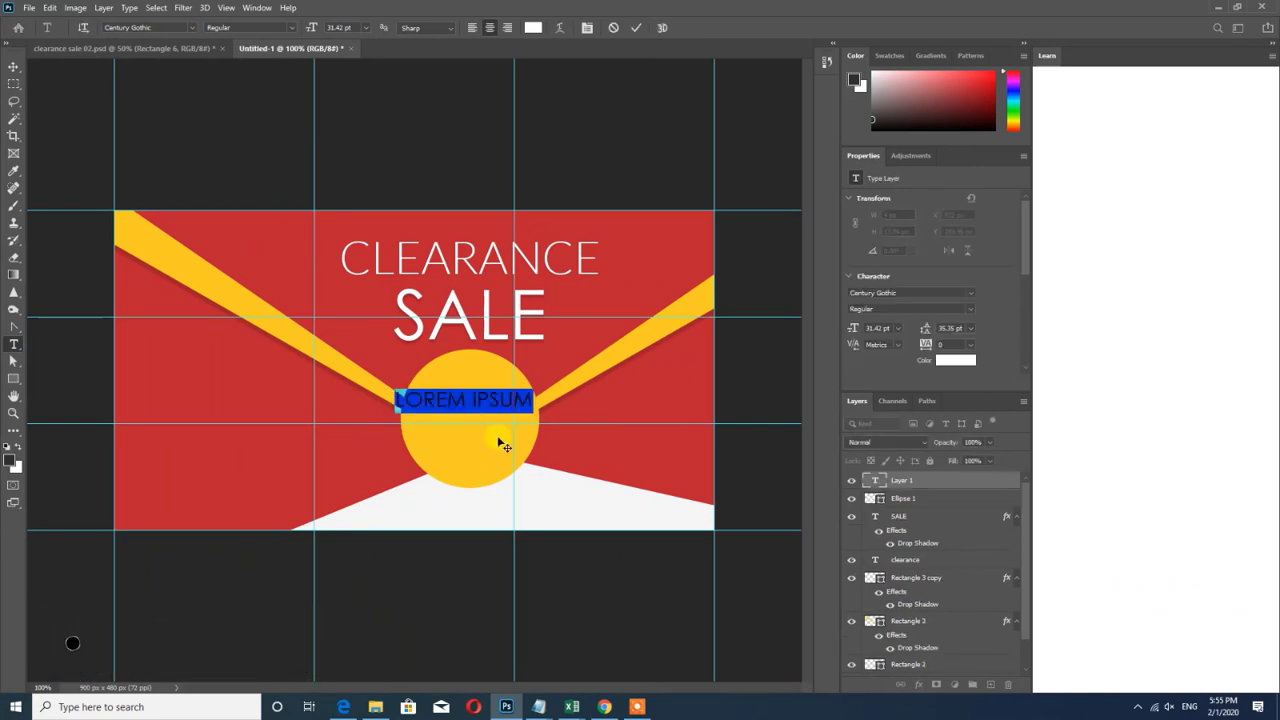
{"action": "type", "text": "UPTO"}
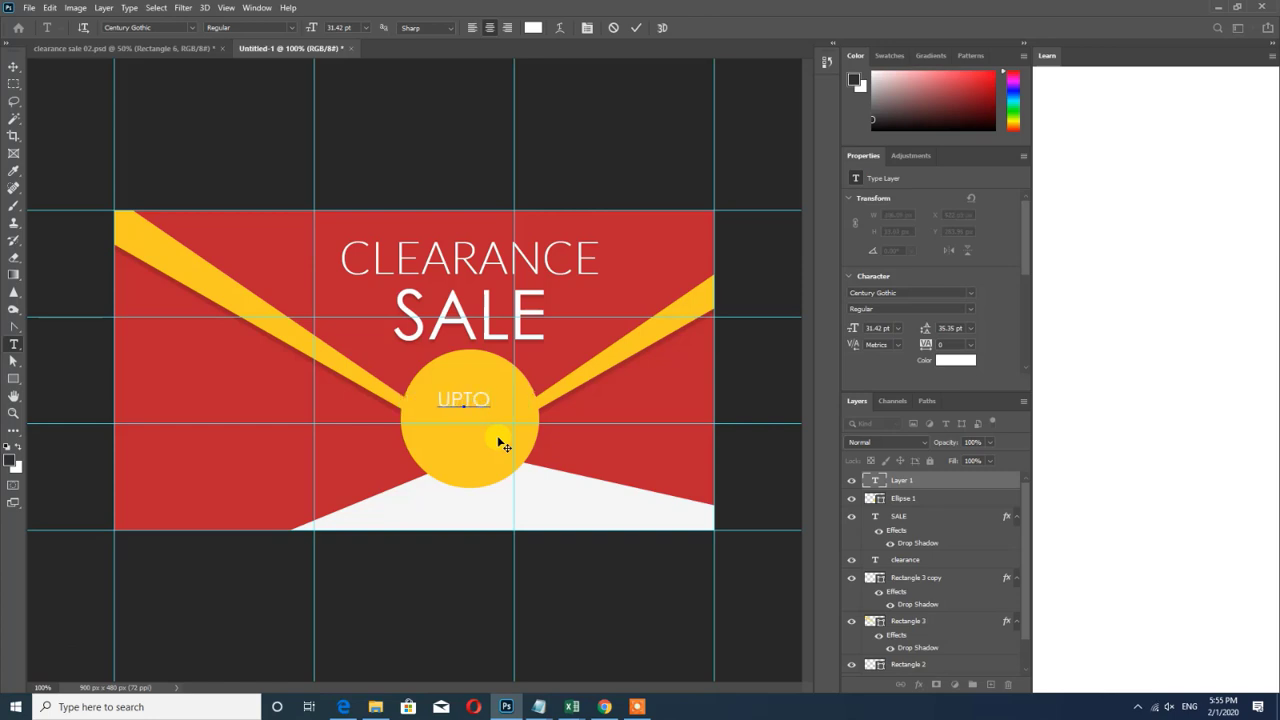
{"action": "left_click", "coordinate": [13, 66]}
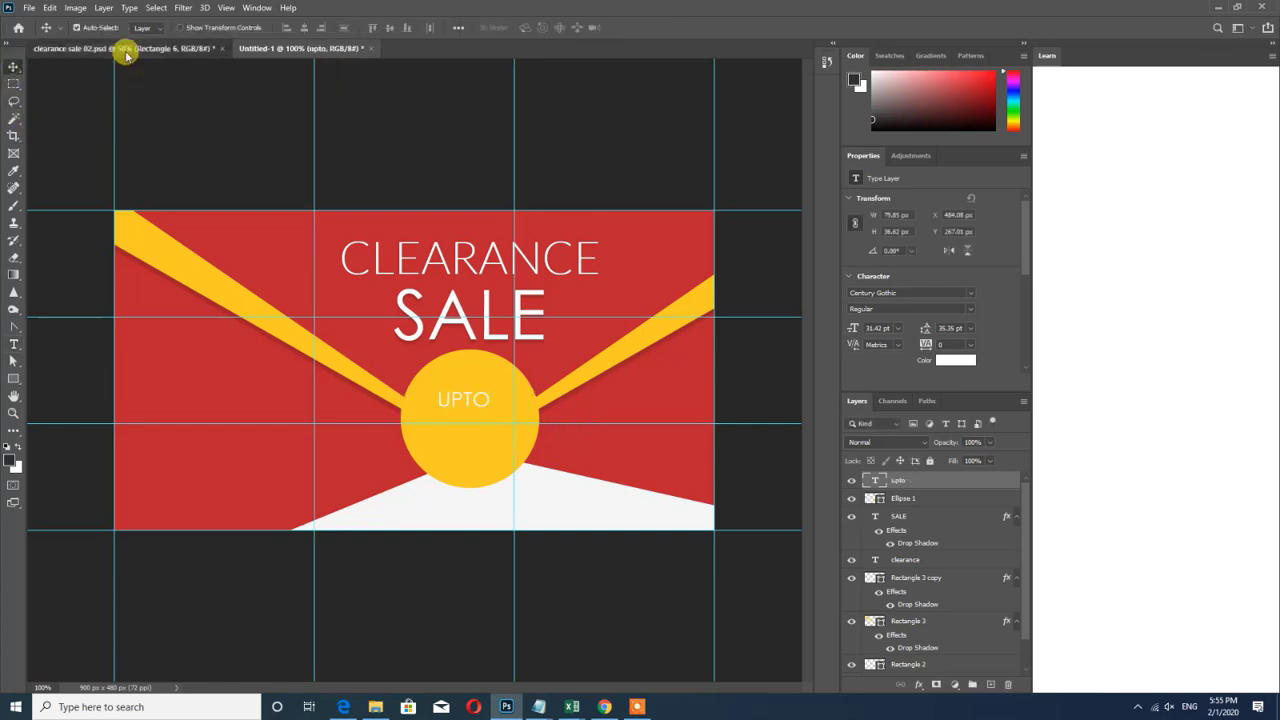
{"action": "left_click", "coordinate": [126, 48]}
{"action": "left_click", "coordinate": [324, 47]}
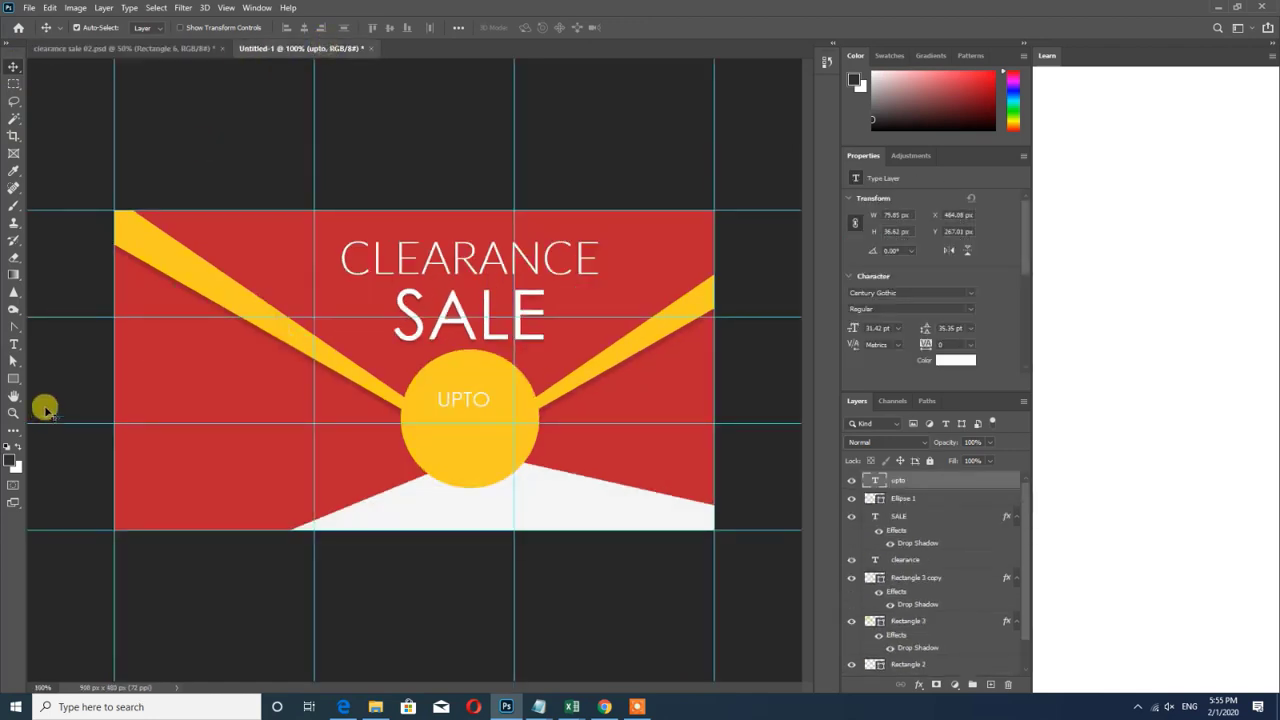
Replace the "UPTO" text with "FLAT" and move it up near the top of the yellow circle
{"action": "left_click", "coordinate": [13, 346]}
{"action": "double_click", "coordinate": [490, 402]}
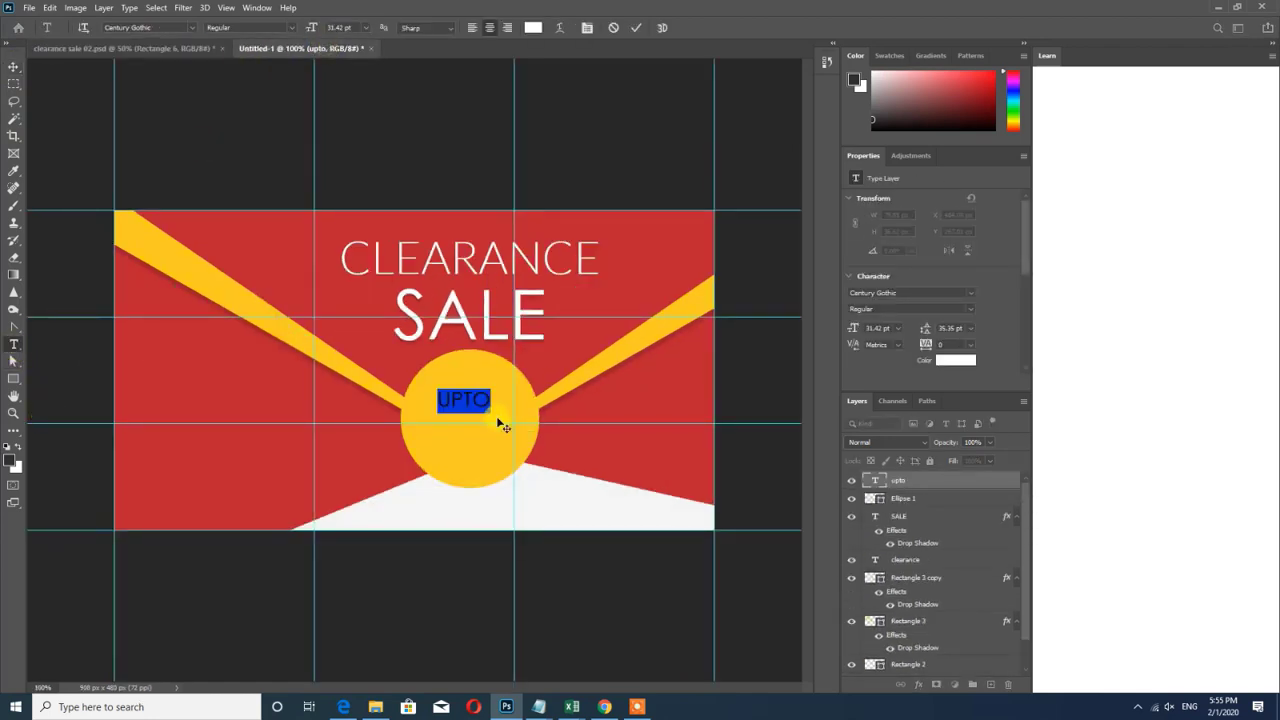
{"action": "key", "text": "BackSpace"}
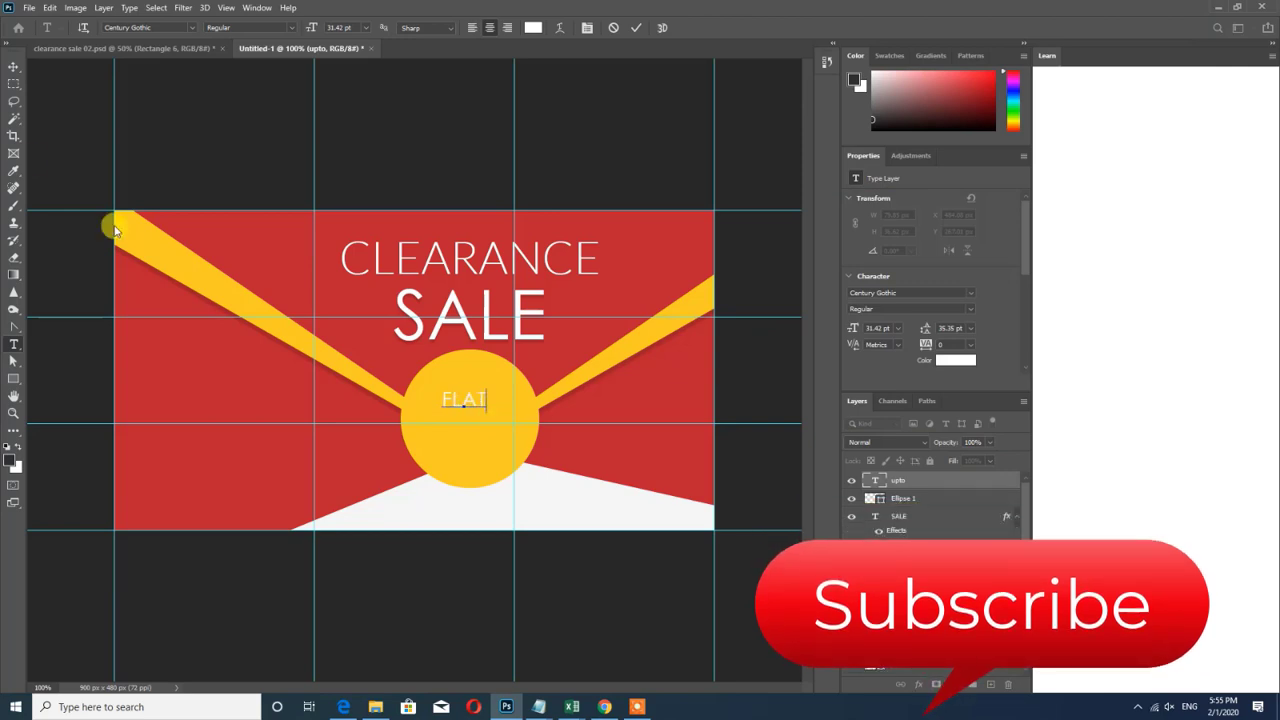
{"action": "left_click", "coordinate": [14, 66]}
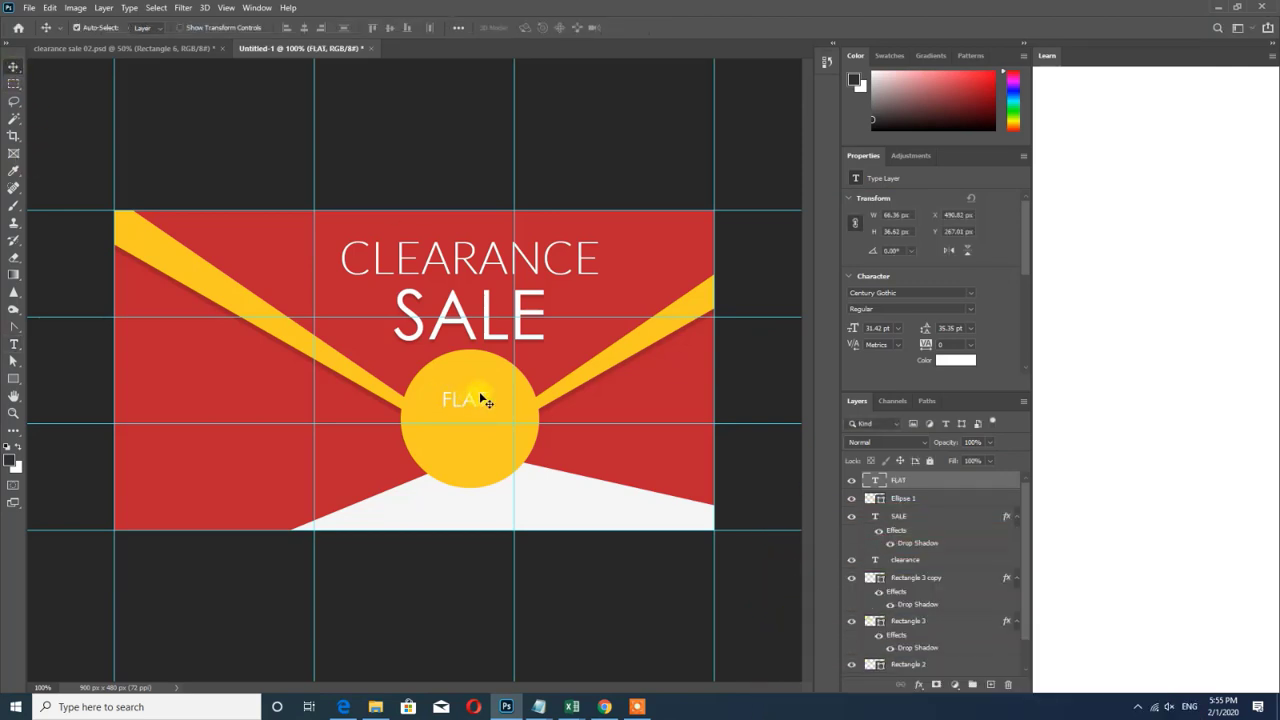
{"action": "left_click_drag", "start_coordinate": [486, 401], "coordinate": [481, 379]}
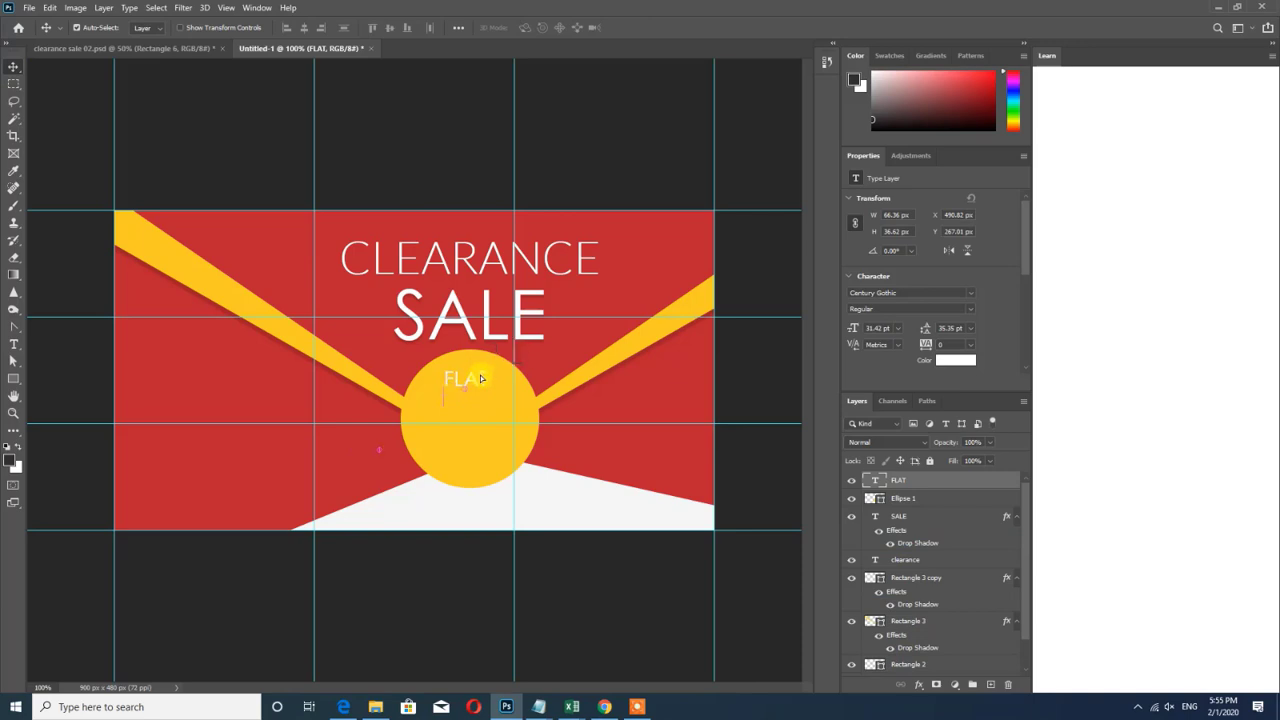
Change the FLAT text colour to black (000000) and deselect the layer
{"action": "left_click", "coordinate": [956, 360]}
{"action": "left_click", "coordinate": [767, 430]}
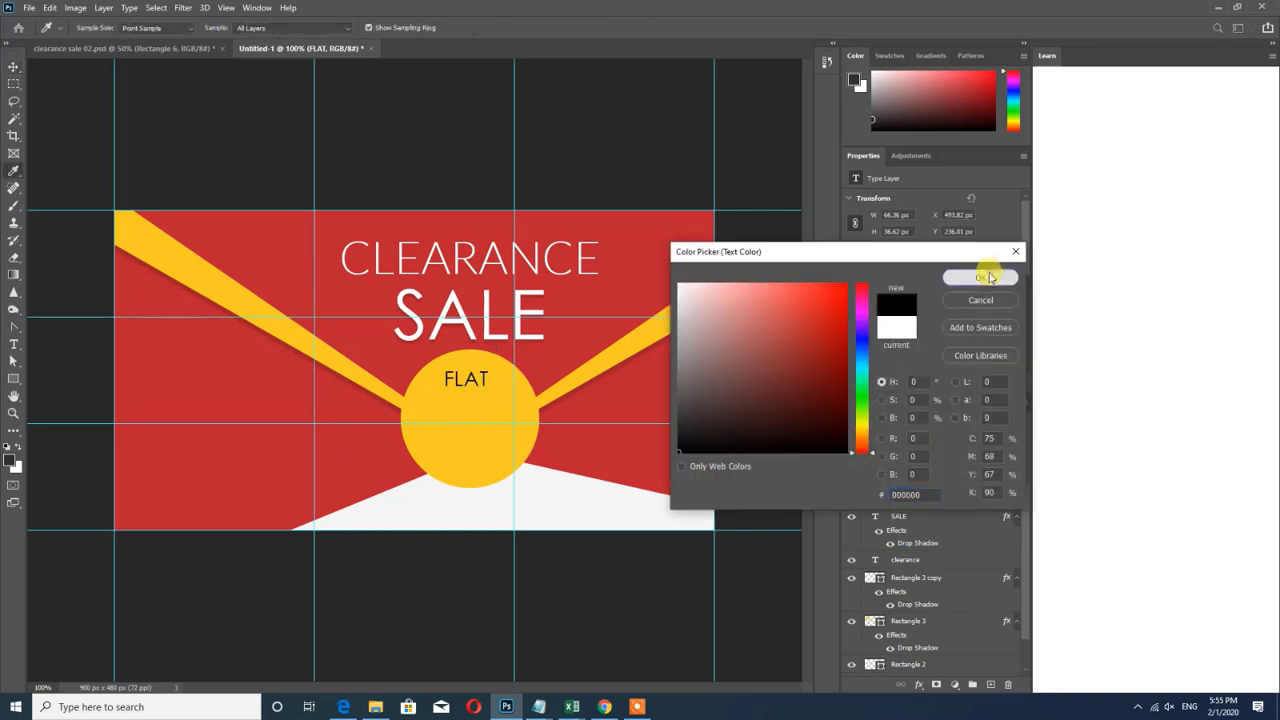
{"action": "left_click", "coordinate": [980, 277]}
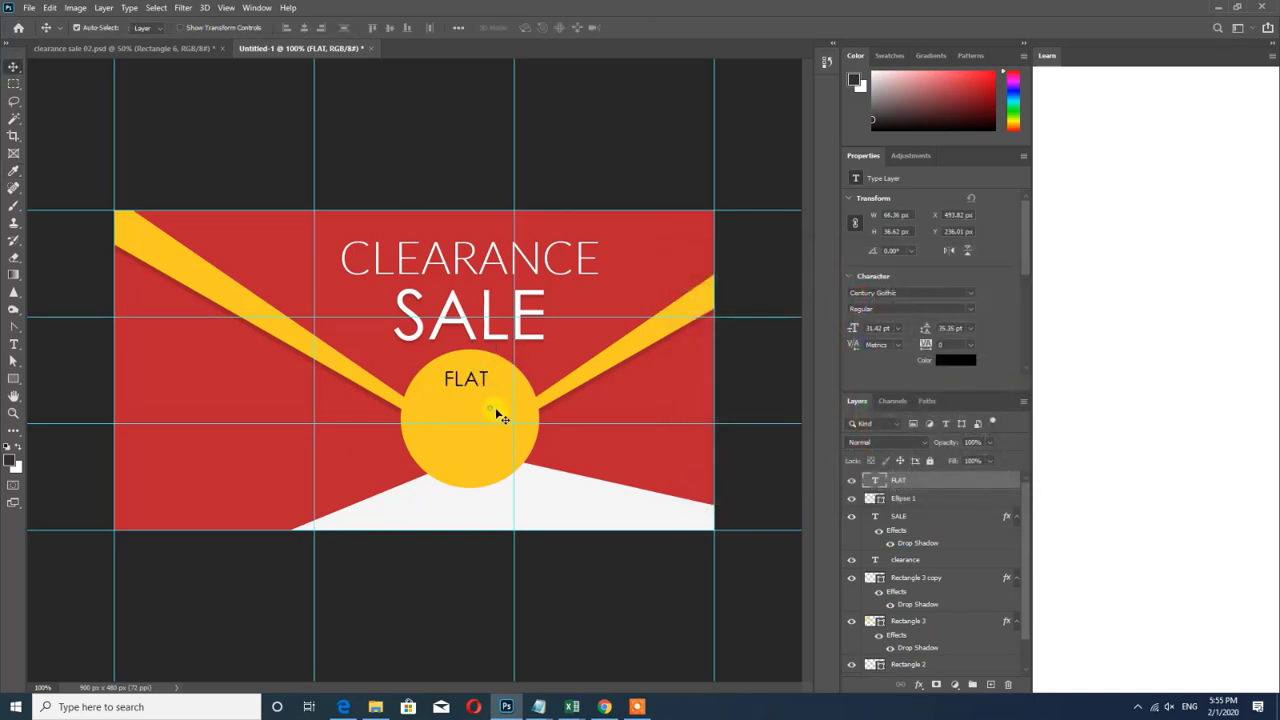
{"action": "left_click", "coordinate": [477, 103]}
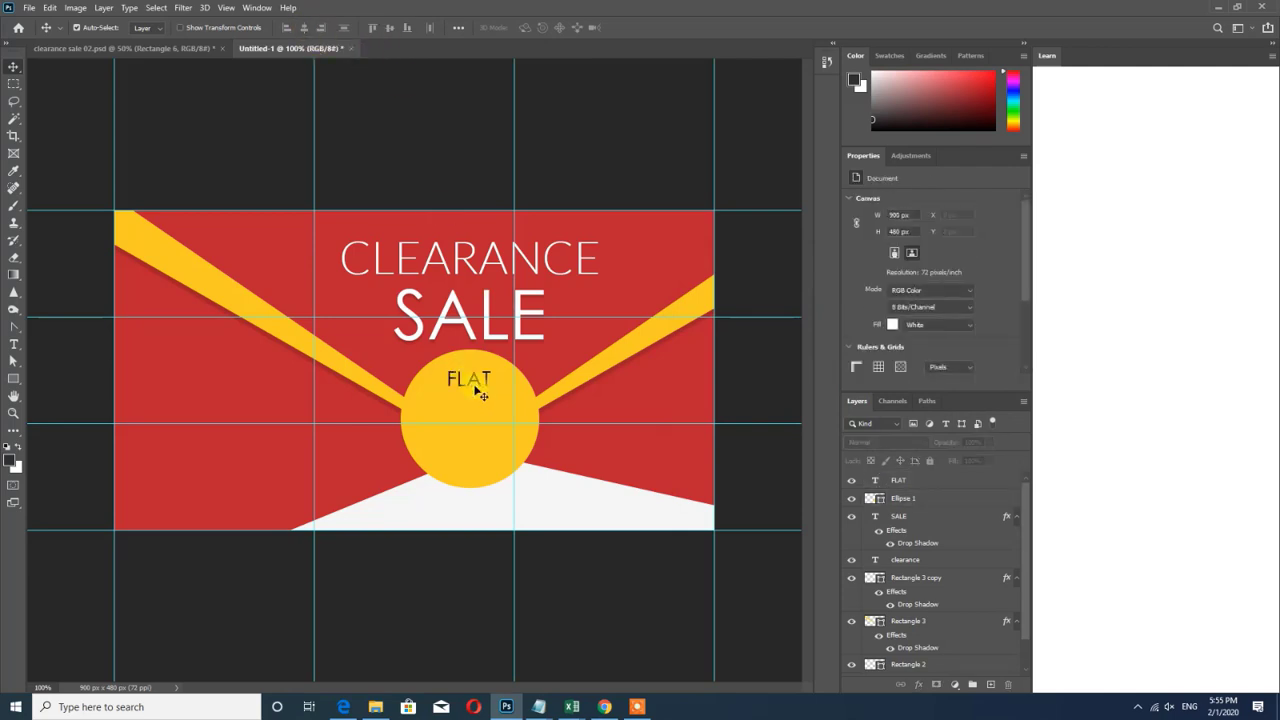
Duplicate the FLAT text twice down the yellow circle and change the middle copy to "50%"
{"action": "left_click_drag", "start_coordinate": [484, 387], "coordinate": [508, 437]}
{"action": "left_click", "coordinate": [13, 343]}
{"action": "left_click", "coordinate": [453, 418]}
{"action": "type", "text": "50"}
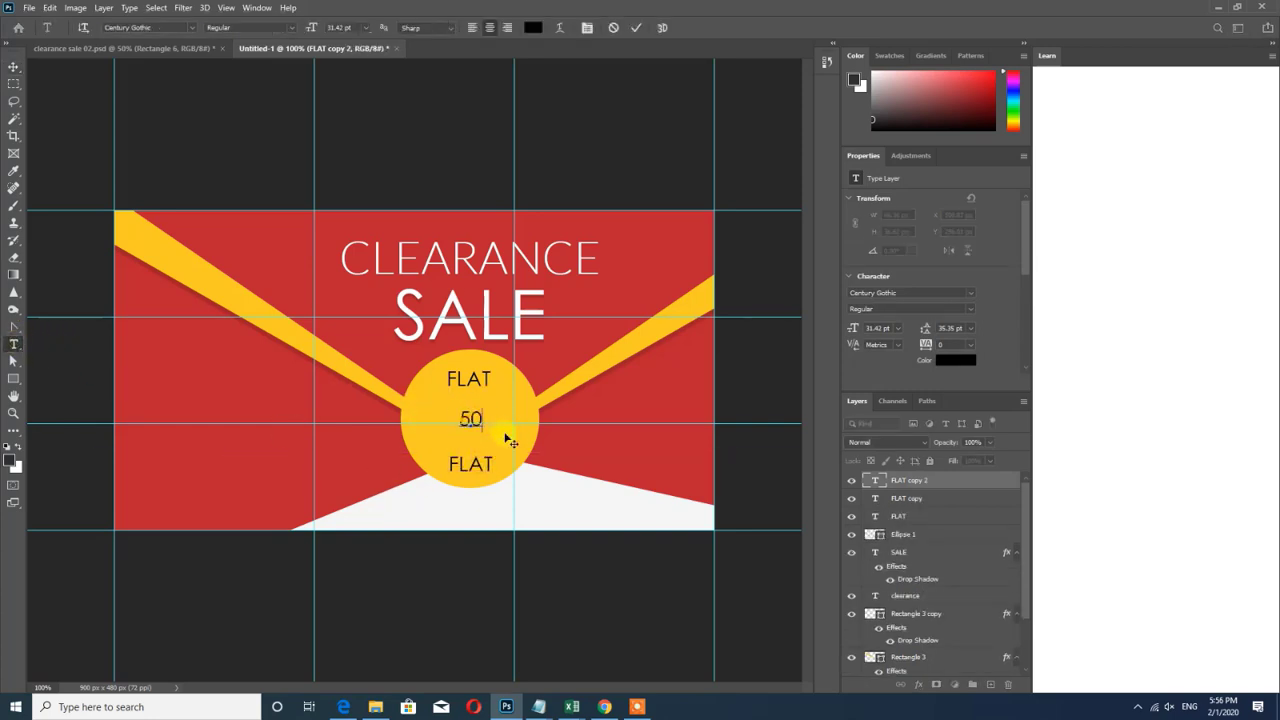
{"action": "type", "text": "%"}
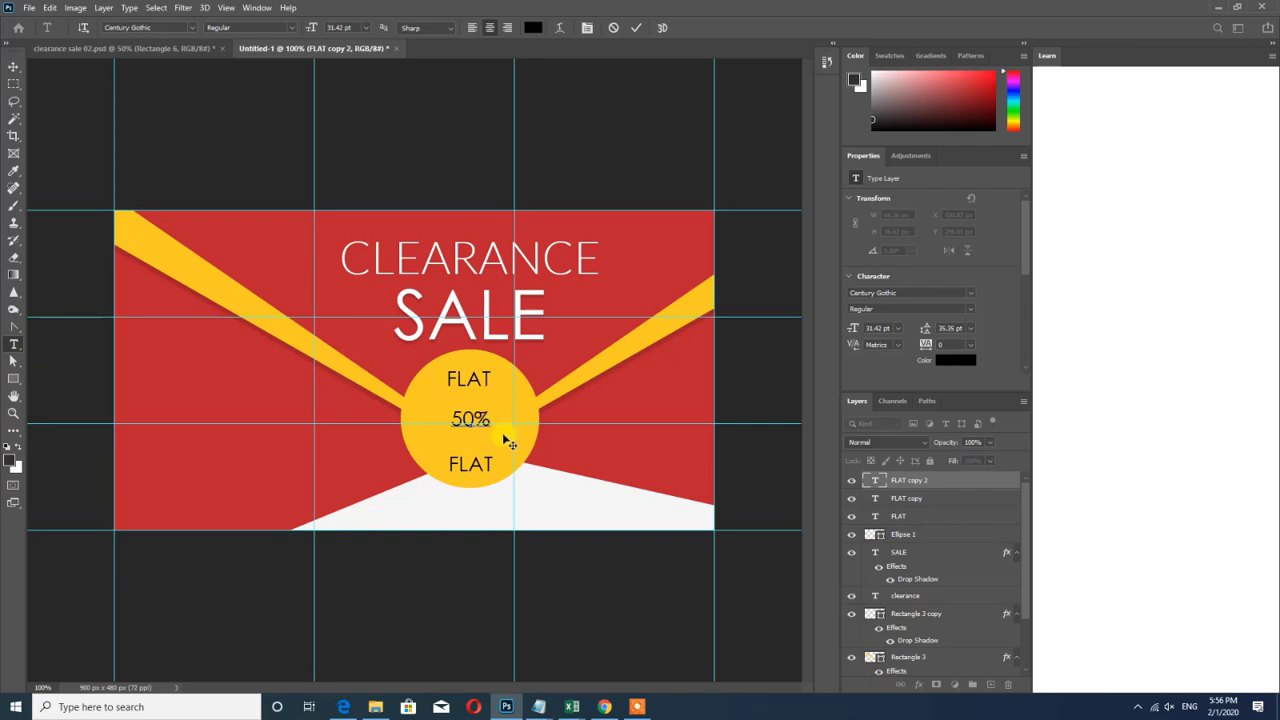
{"action": "left_click", "coordinate": [13, 66]}
Change the lowest FLAT copy in the yellow circle to "OFF"
{"action": "left_click", "coordinate": [13, 343]}
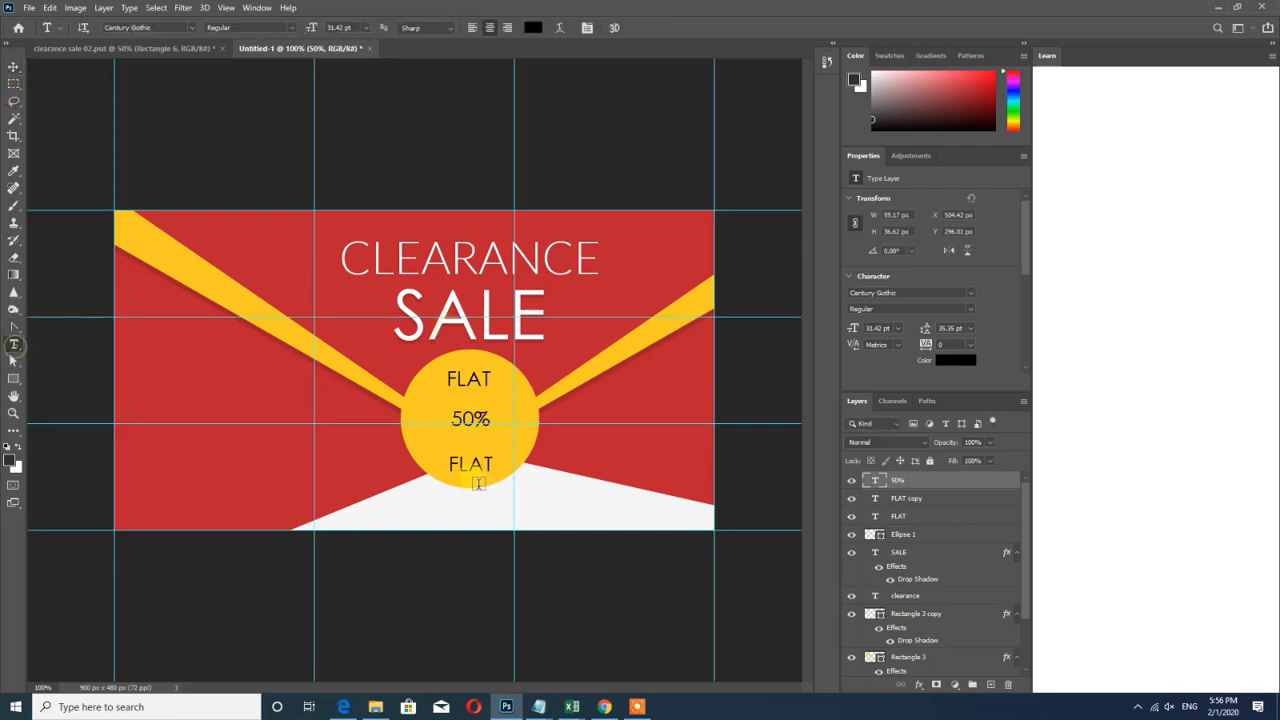
{"action": "left_click", "coordinate": [477, 464]}
{"action": "double_click", "coordinate": [475, 464]}
{"action": "left_click", "coordinate": [482, 464]}
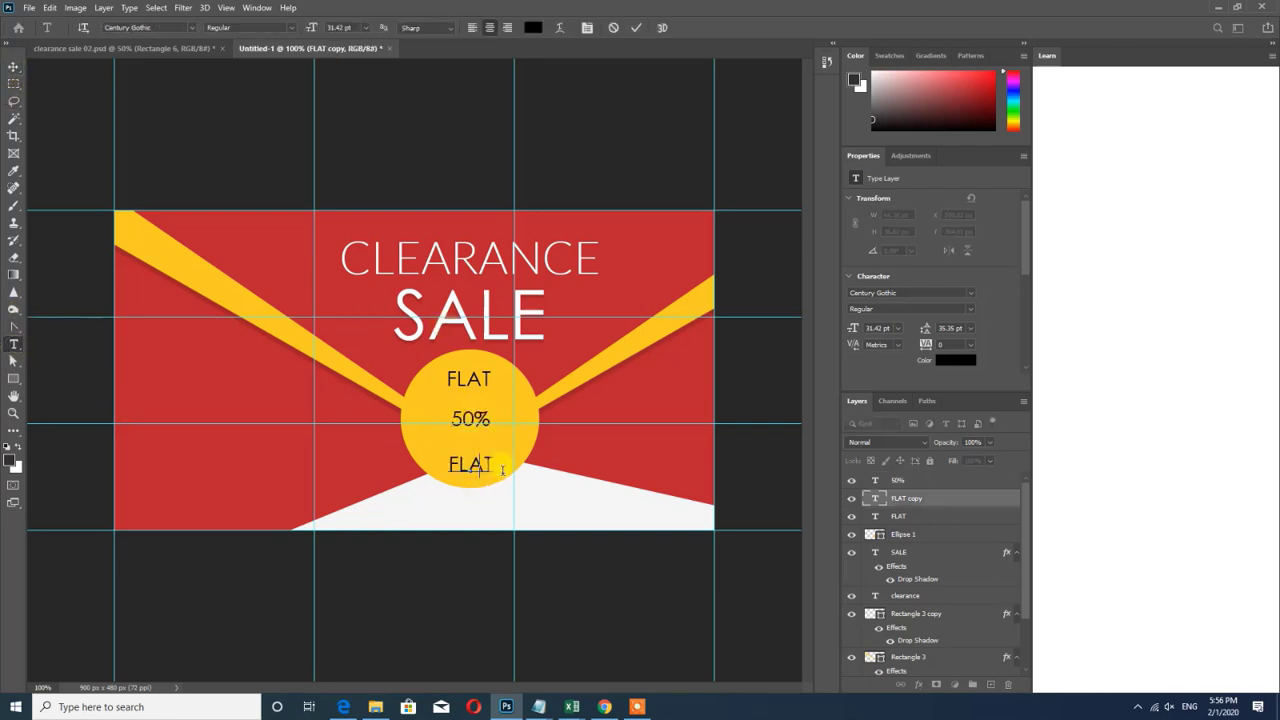
{"action": "left_click", "coordinate": [13, 66]}
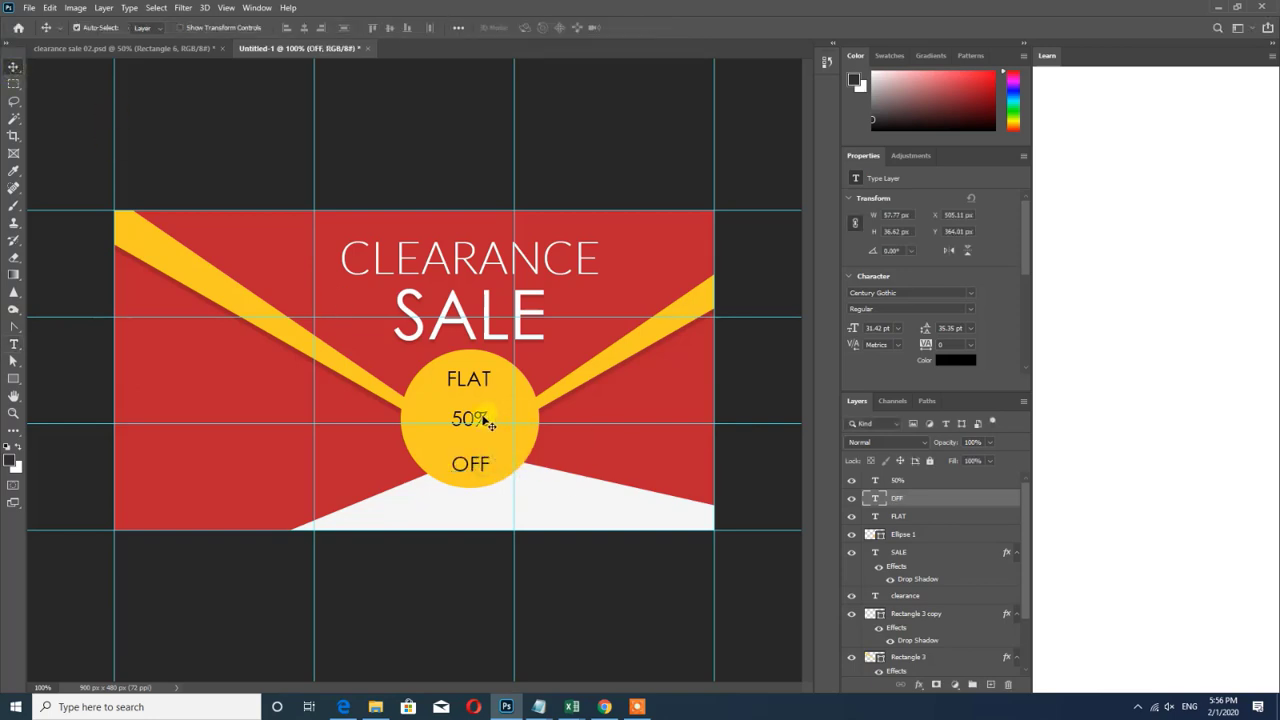
Set the 50% text's font to Lato Bold
{"action": "left_click", "coordinate": [488, 422]}
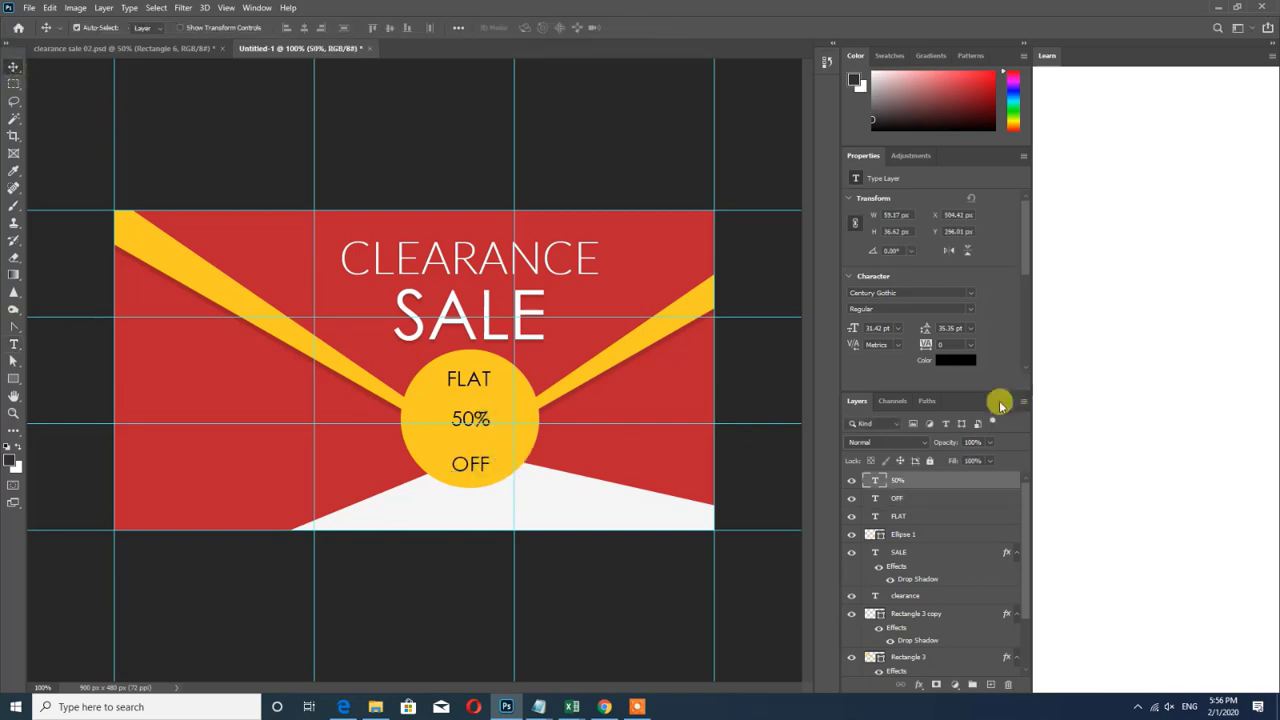
{"action": "left_click", "coordinate": [970, 297]}
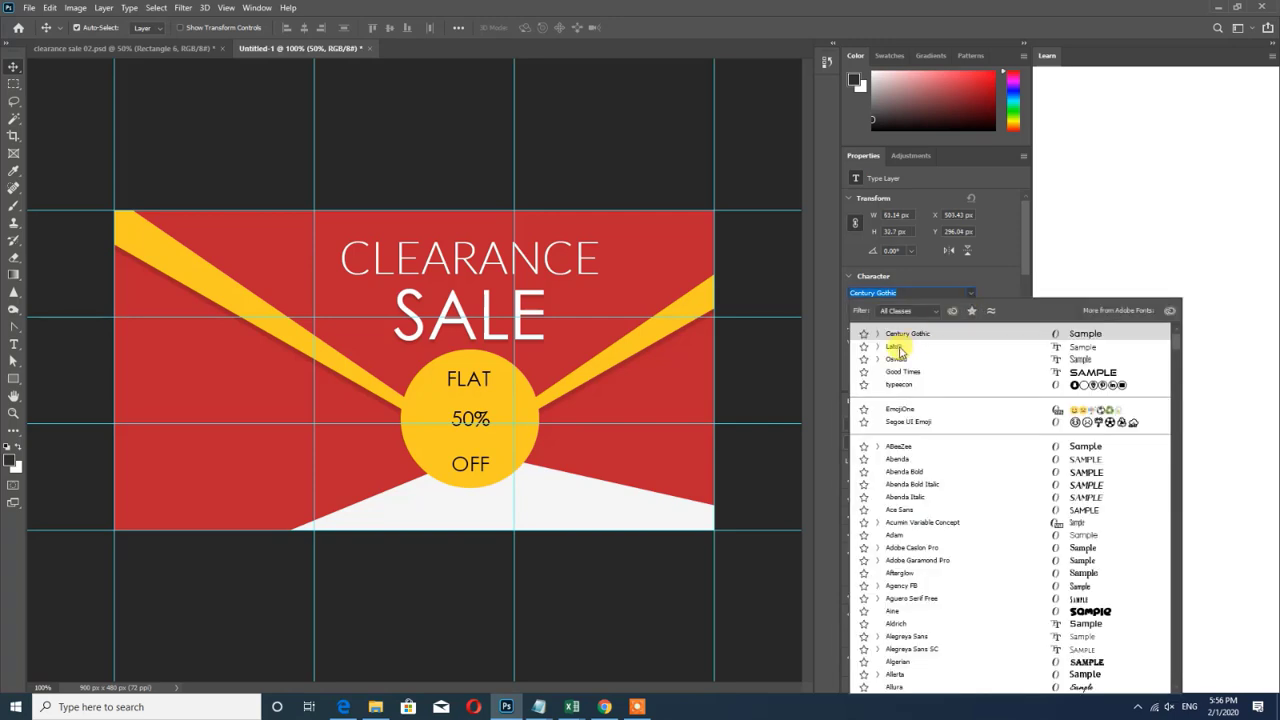
{"action": "left_click", "coordinate": [895, 348]}
{"action": "left_click", "coordinate": [971, 306]}
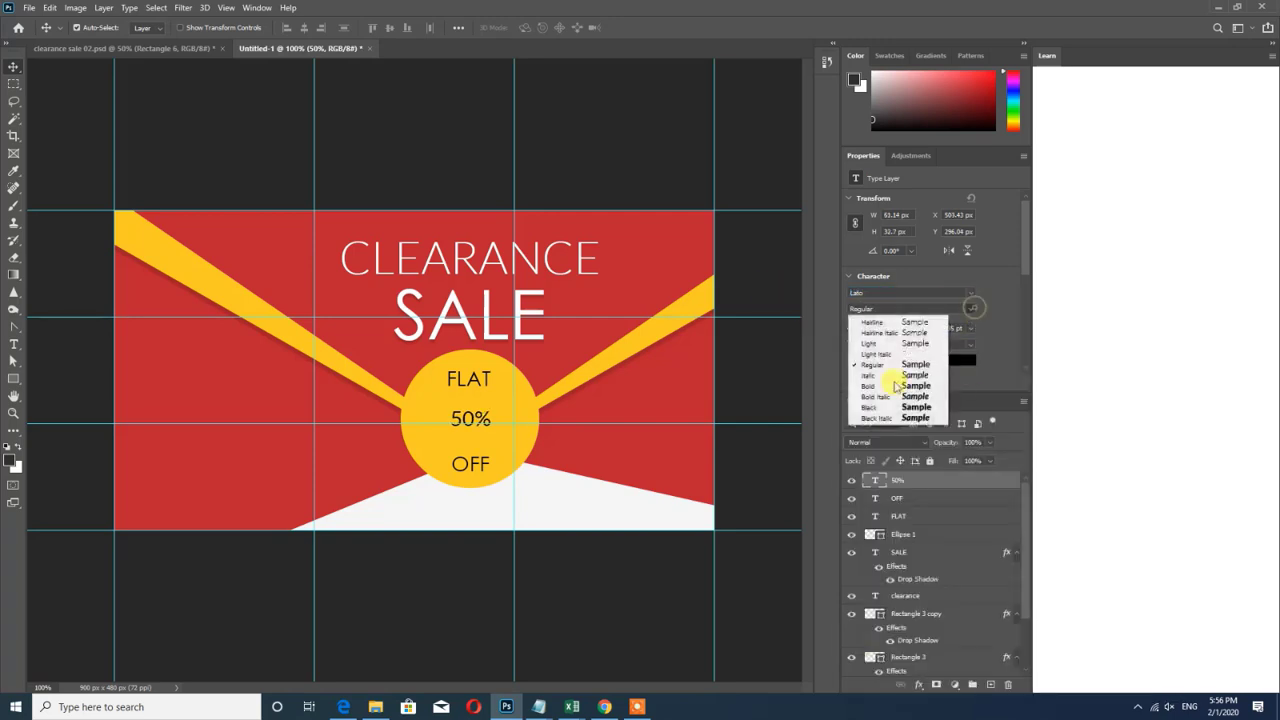
{"action": "left_click", "coordinate": [912, 387]}
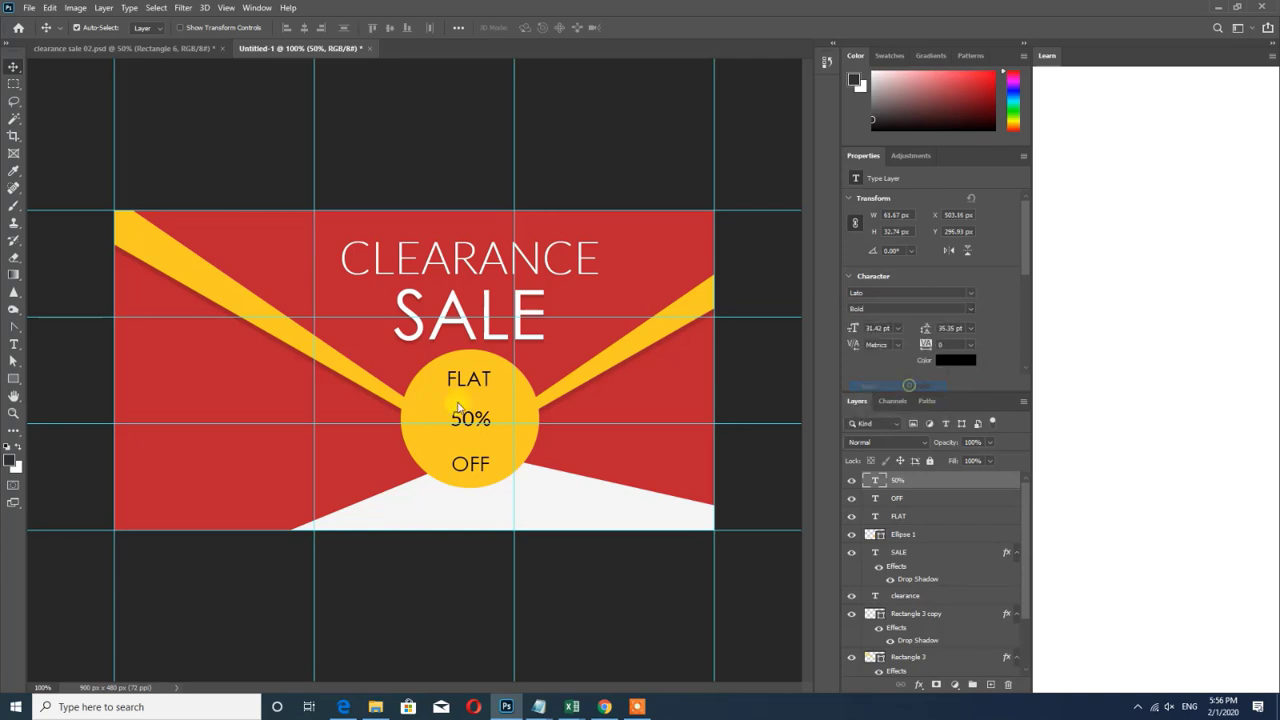
Scale the 50% text up around its centre to about 274%, nearly filling the circle's width
{"action": "key", "text": "ctrl+t"}
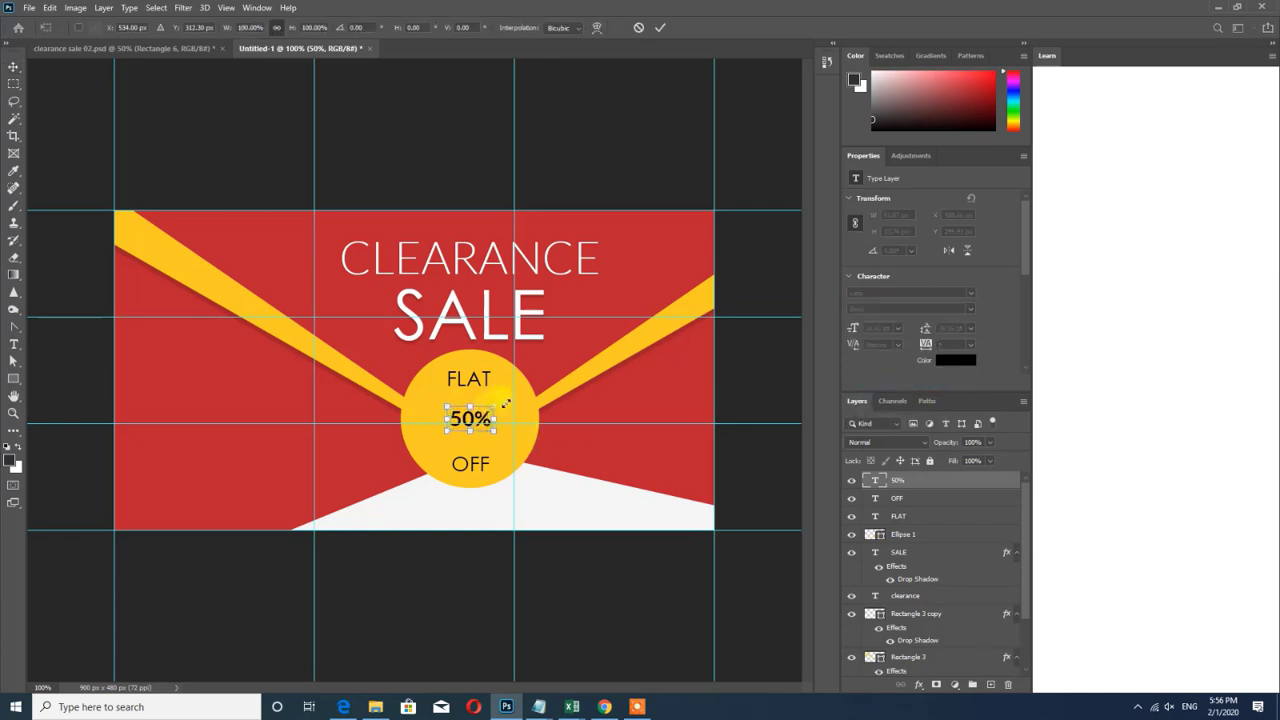
{"action": "left_click_drag", "start_coordinate": [506, 403], "coordinate": [530, 392]}
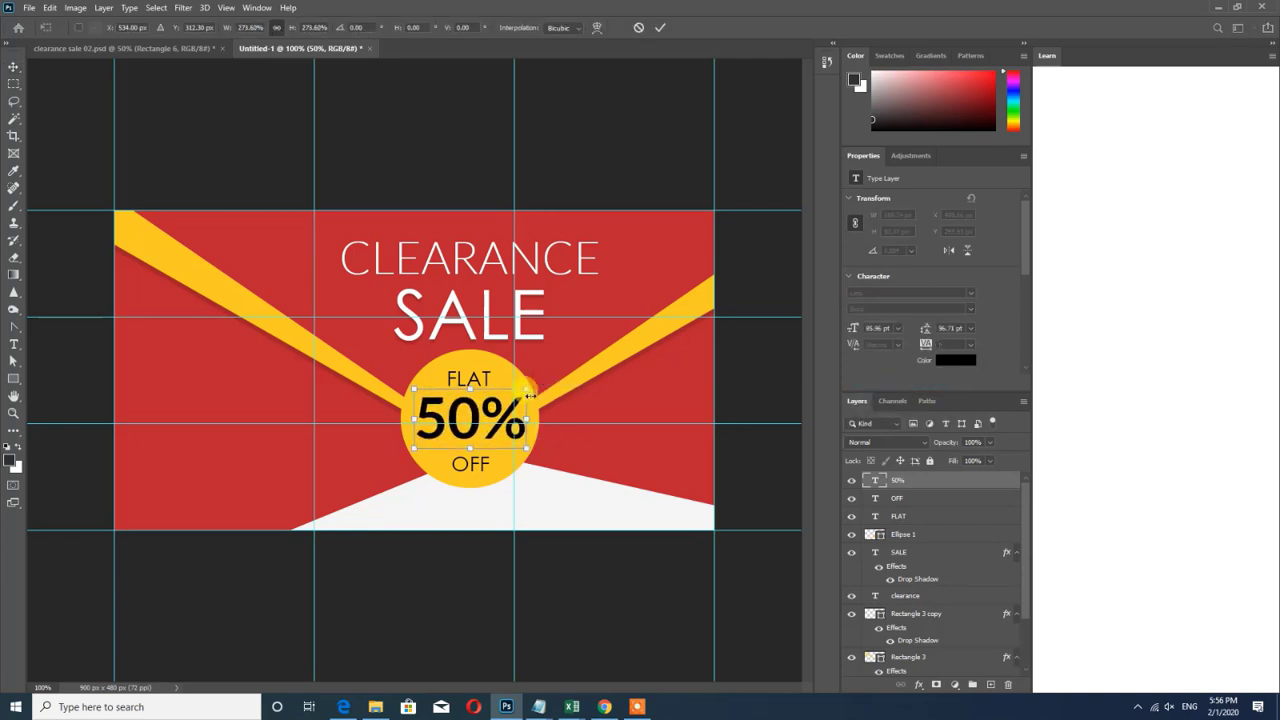
{"action": "key", "text": "Return"}
Set the font of the OFF and FLAT texts to Lato Regular
{"action": "left_click", "coordinate": [489, 470]}
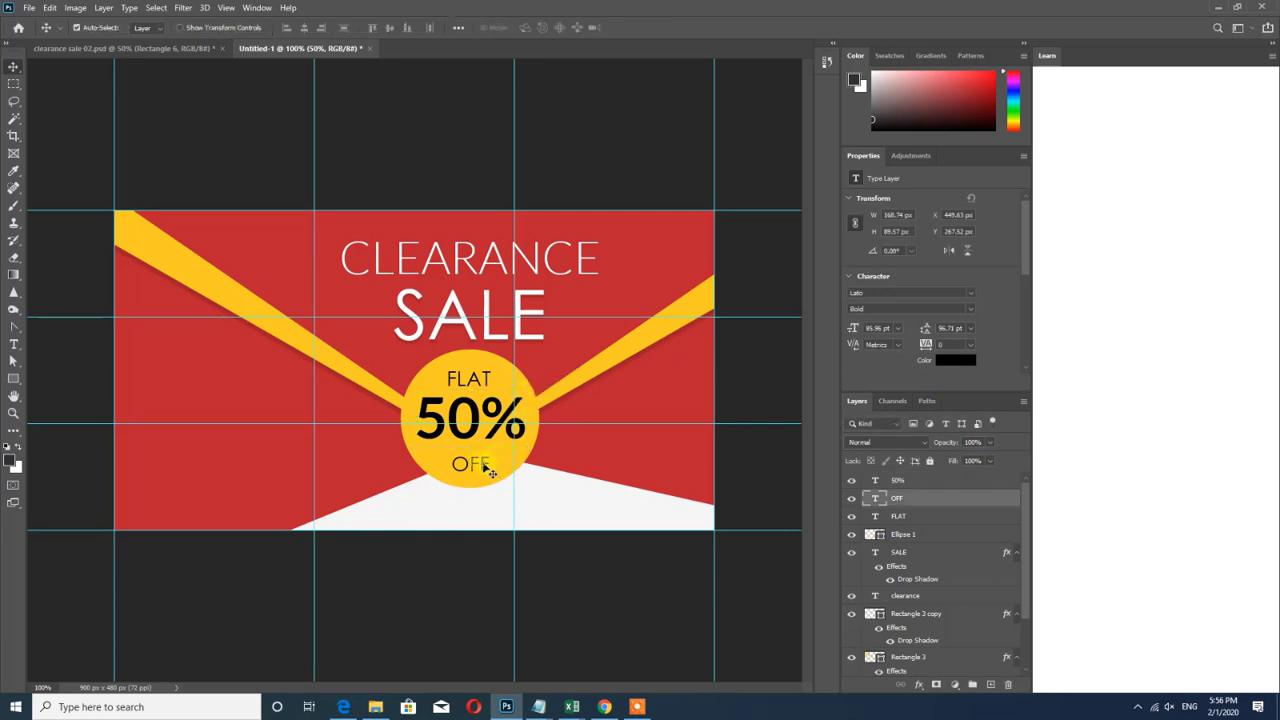
{"action": "left_click", "coordinate": [971, 309]}
{"action": "left_click", "coordinate": [974, 299]}
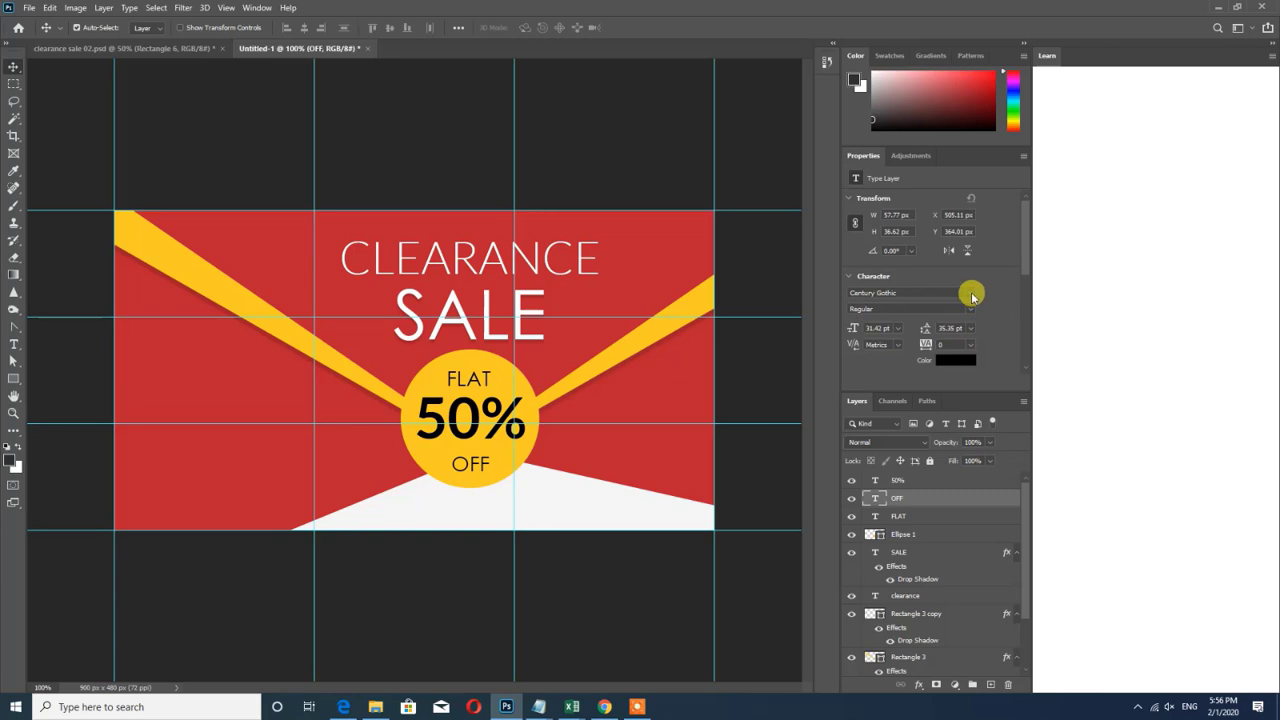
{"action": "left_click", "coordinate": [971, 296]}
{"action": "left_click", "coordinate": [897, 331]}
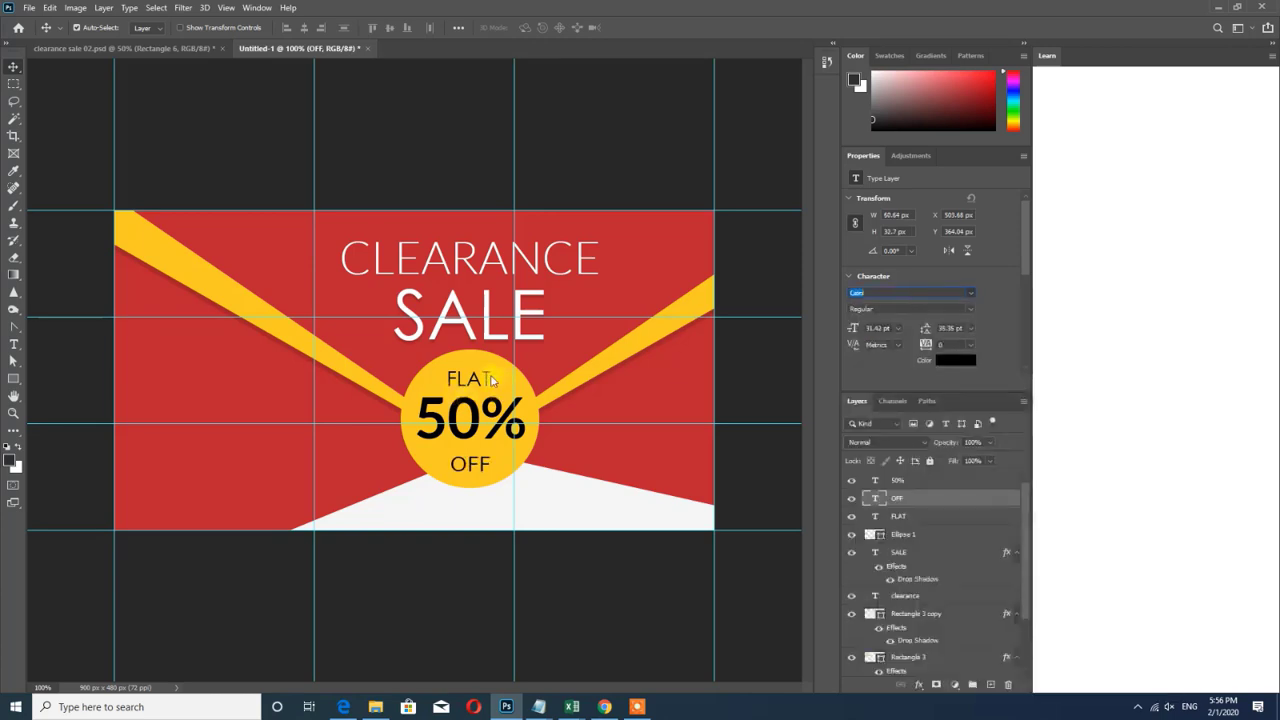
{"action": "left_click", "coordinate": [490, 382]}
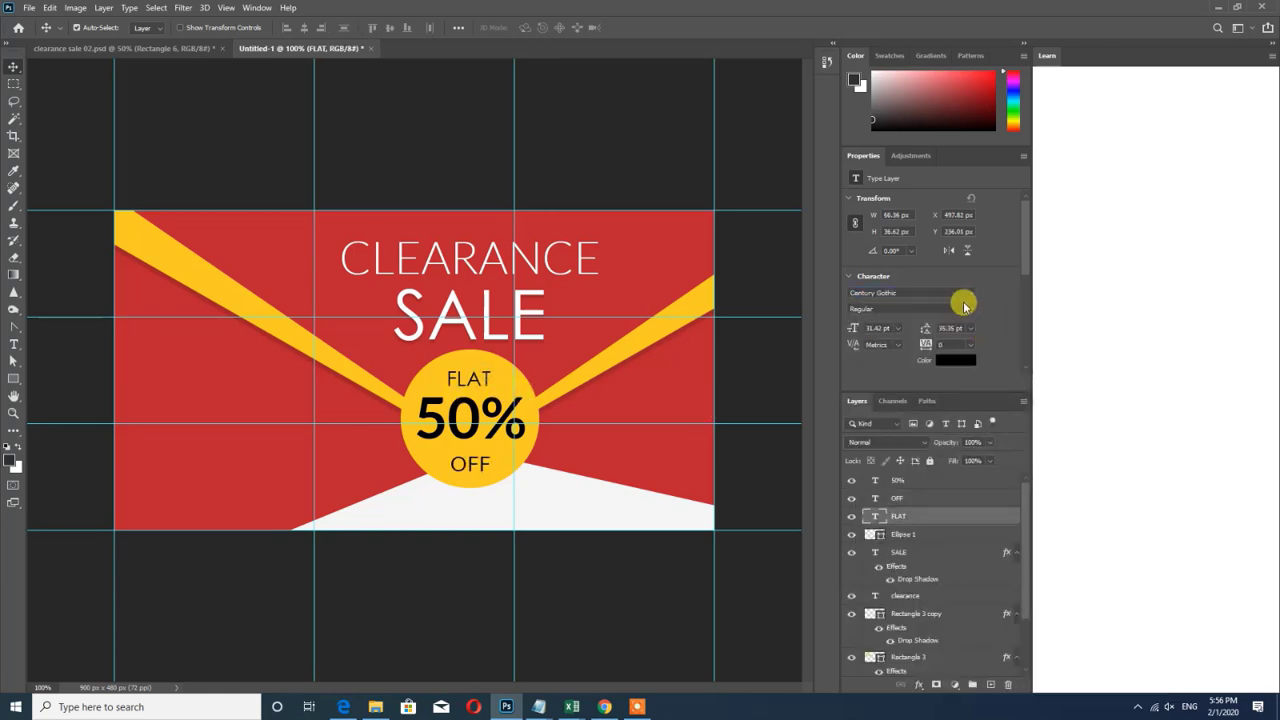
{"action": "left_click", "coordinate": [968, 293]}
{"action": "left_click", "coordinate": [893, 335]}
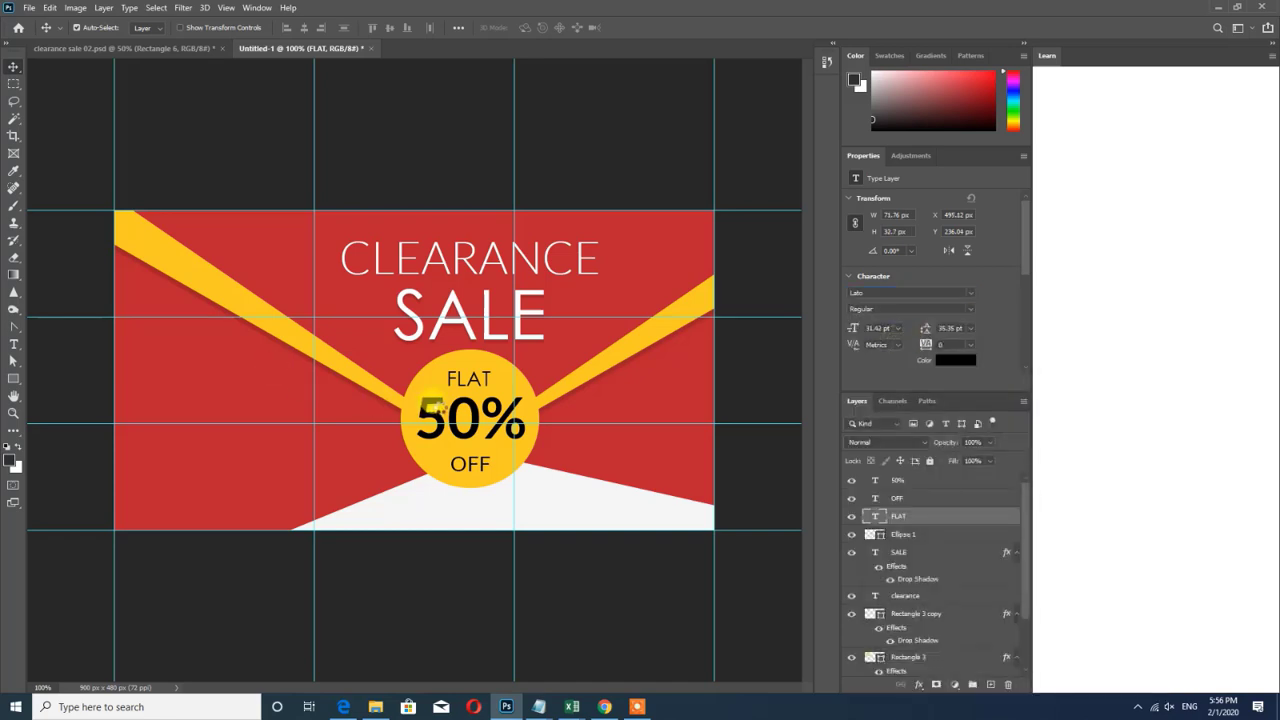
Set only the % sign of the 50% text to the Lato Light style, then deselect the layer
{"action": "left_click", "coordinate": [500, 420]}
{"action": "left_click", "coordinate": [13, 344]}
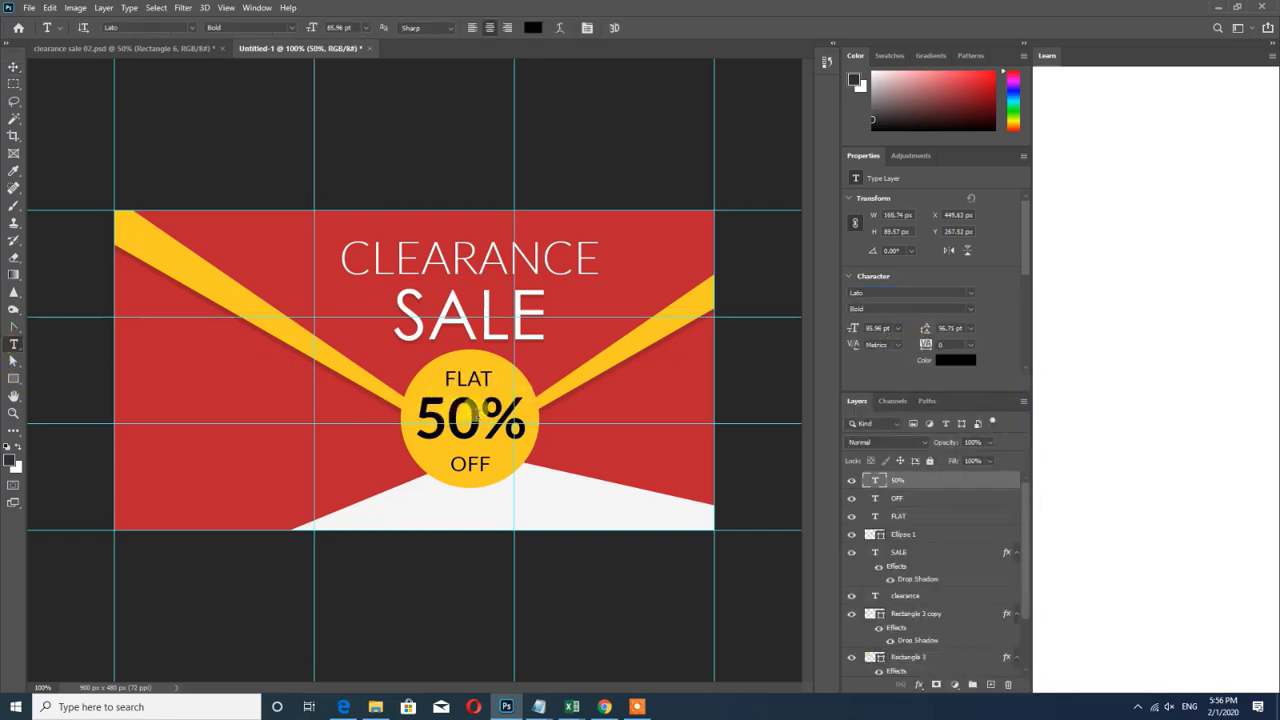
{"action": "left_click_drag", "start_coordinate": [479, 410], "coordinate": [549, 423]}
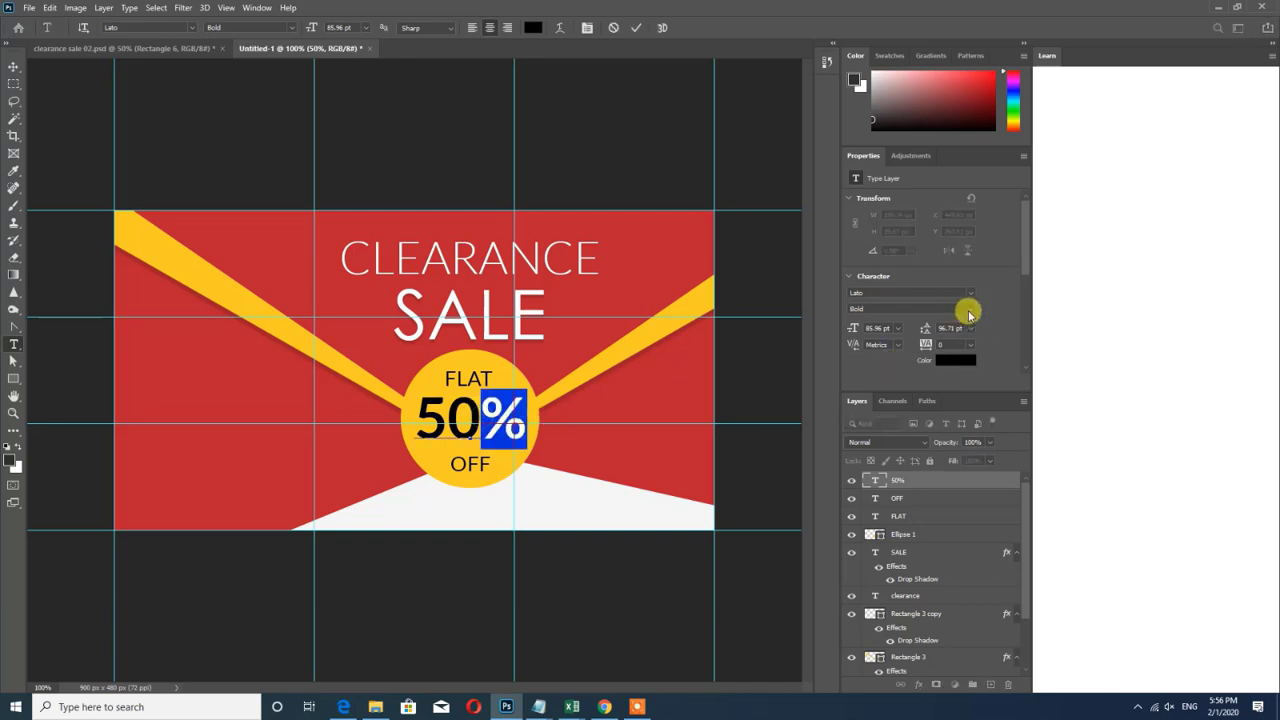
{"action": "left_click", "coordinate": [969, 312]}
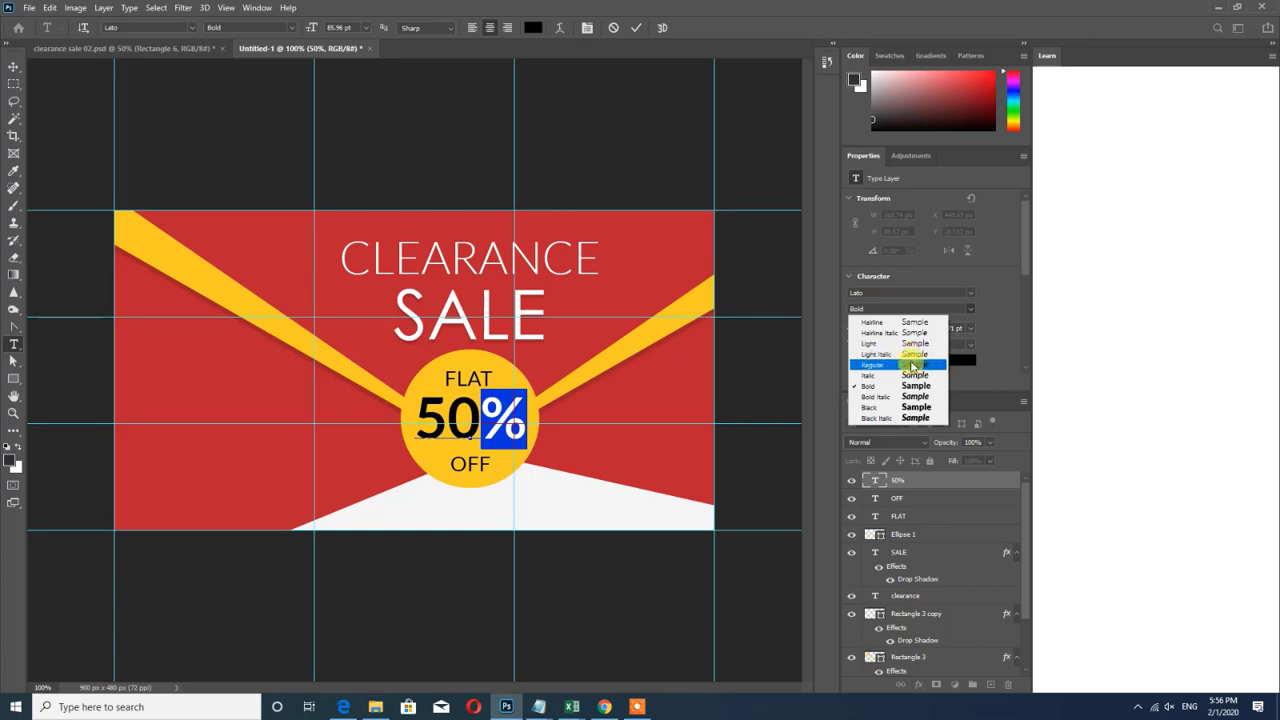
{"action": "left_click", "coordinate": [911, 364]}
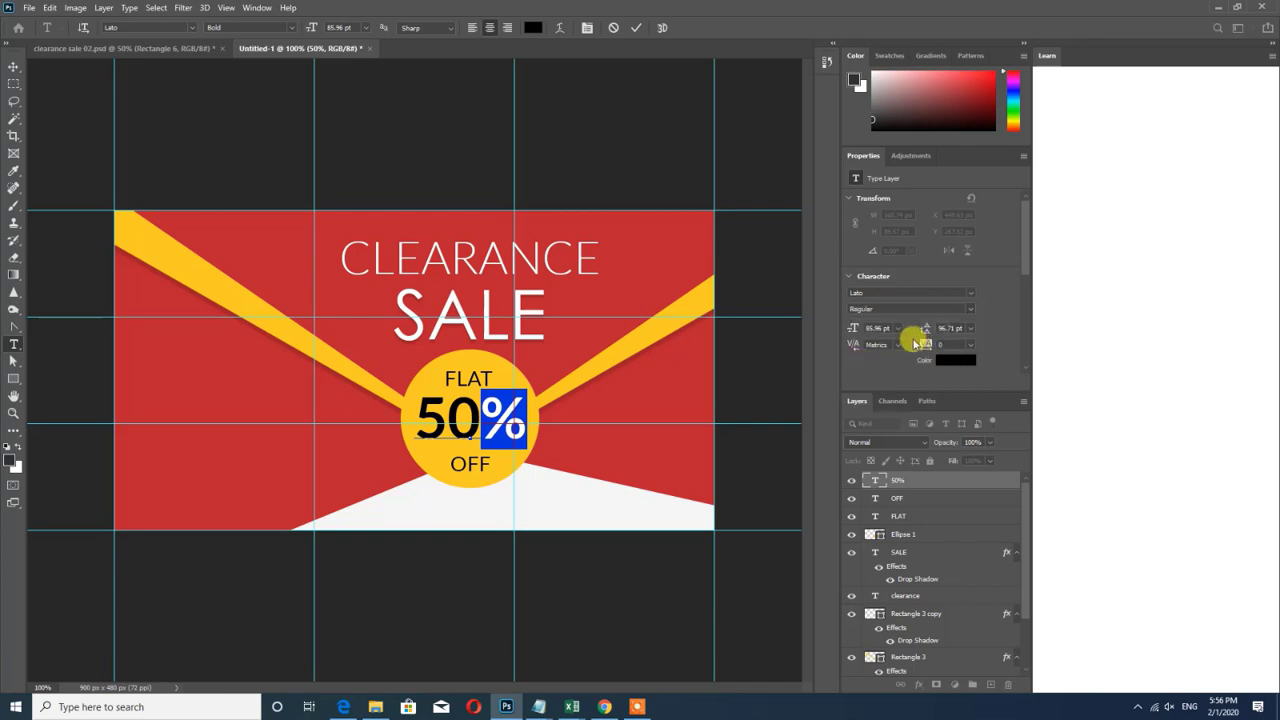
{"action": "left_click", "coordinate": [970, 313]}
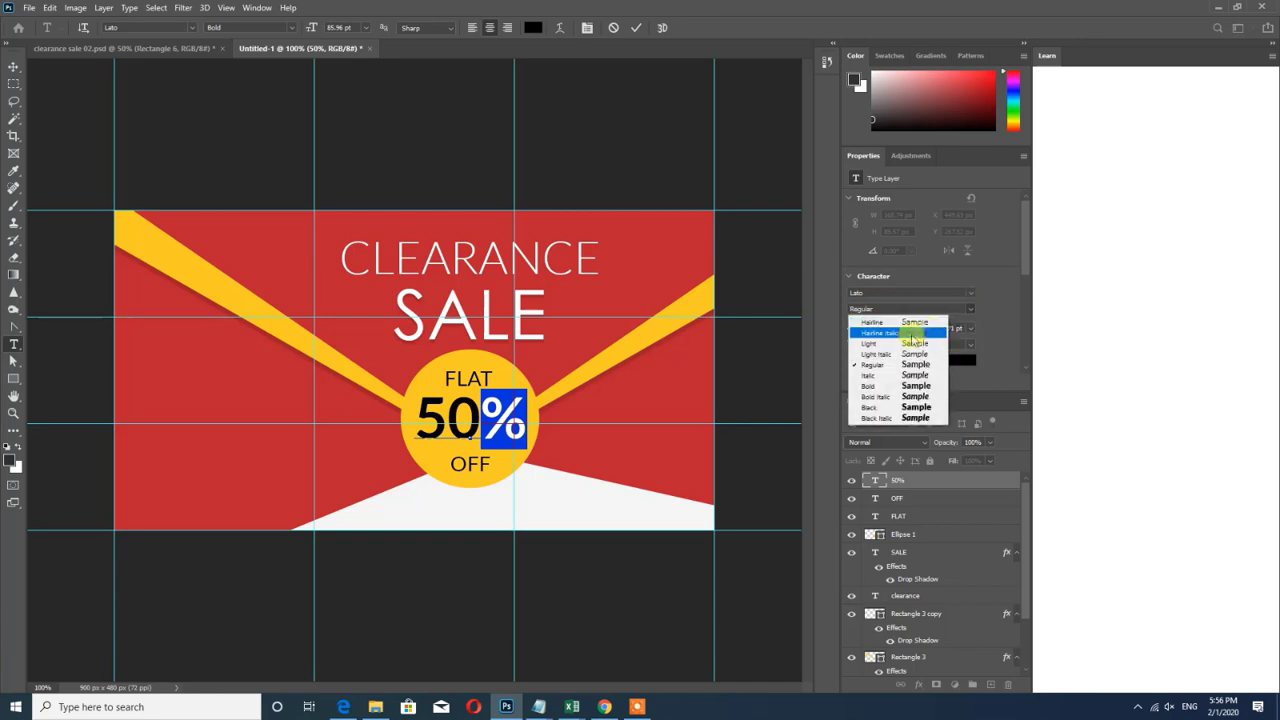
{"action": "left_click", "coordinate": [906, 342]}
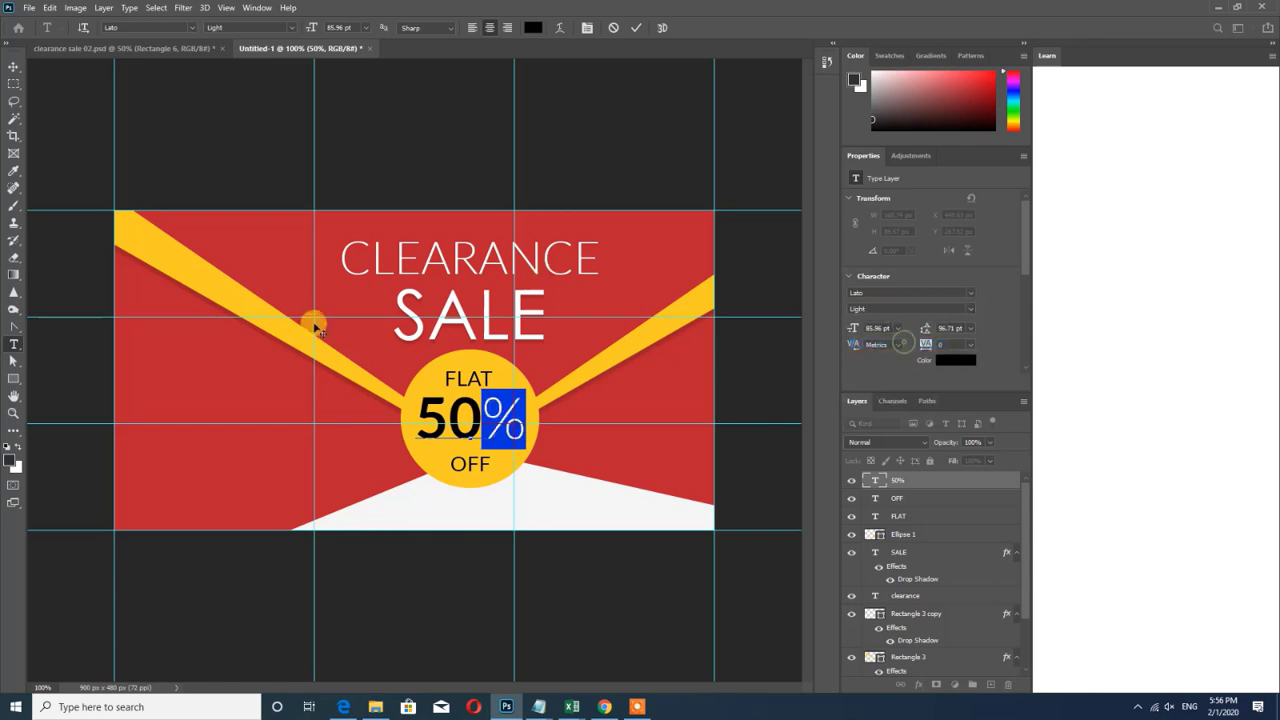
{"action": "left_click", "coordinate": [13, 66]}
{"action": "left_click", "coordinate": [428, 192]}
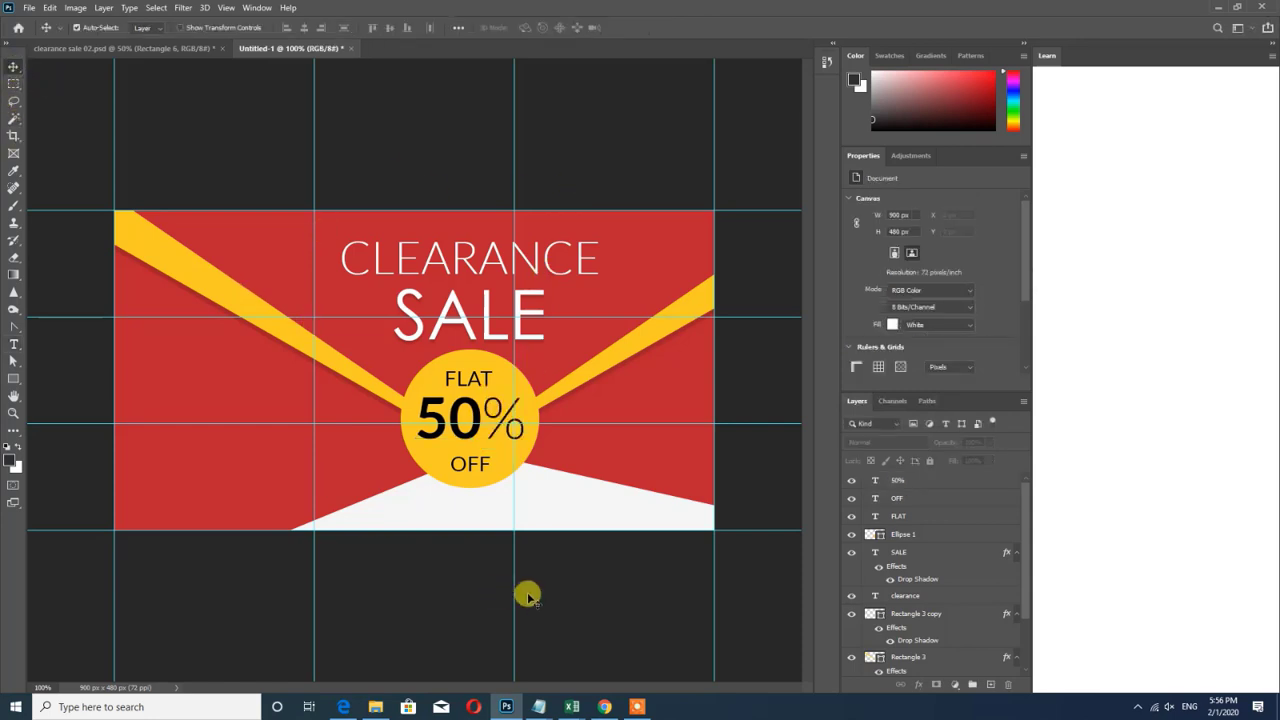
Recolour the 50% text with the red sampled from the banner background (ba2231) and deselect it
{"action": "left_click", "coordinate": [480, 447]}
{"action": "left_click", "coordinate": [951, 349]}
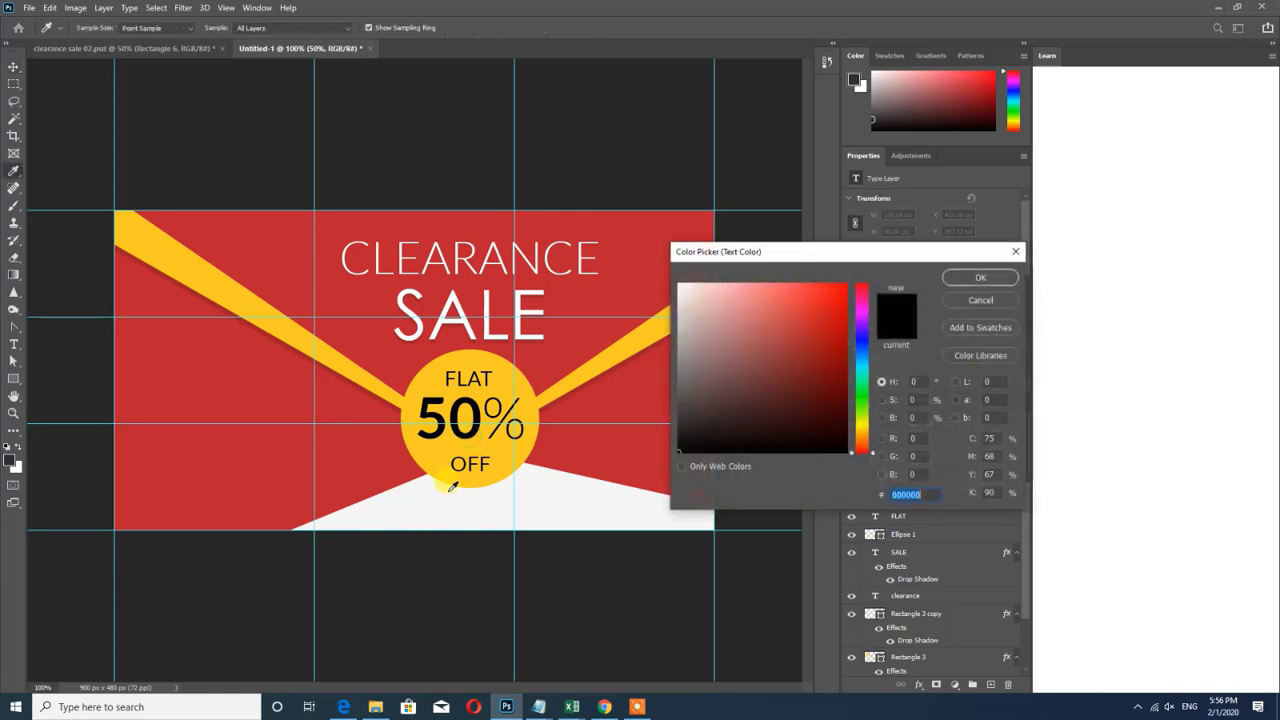
{"action": "left_click", "coordinate": [254, 378]}
{"action": "left_click", "coordinate": [983, 280]}
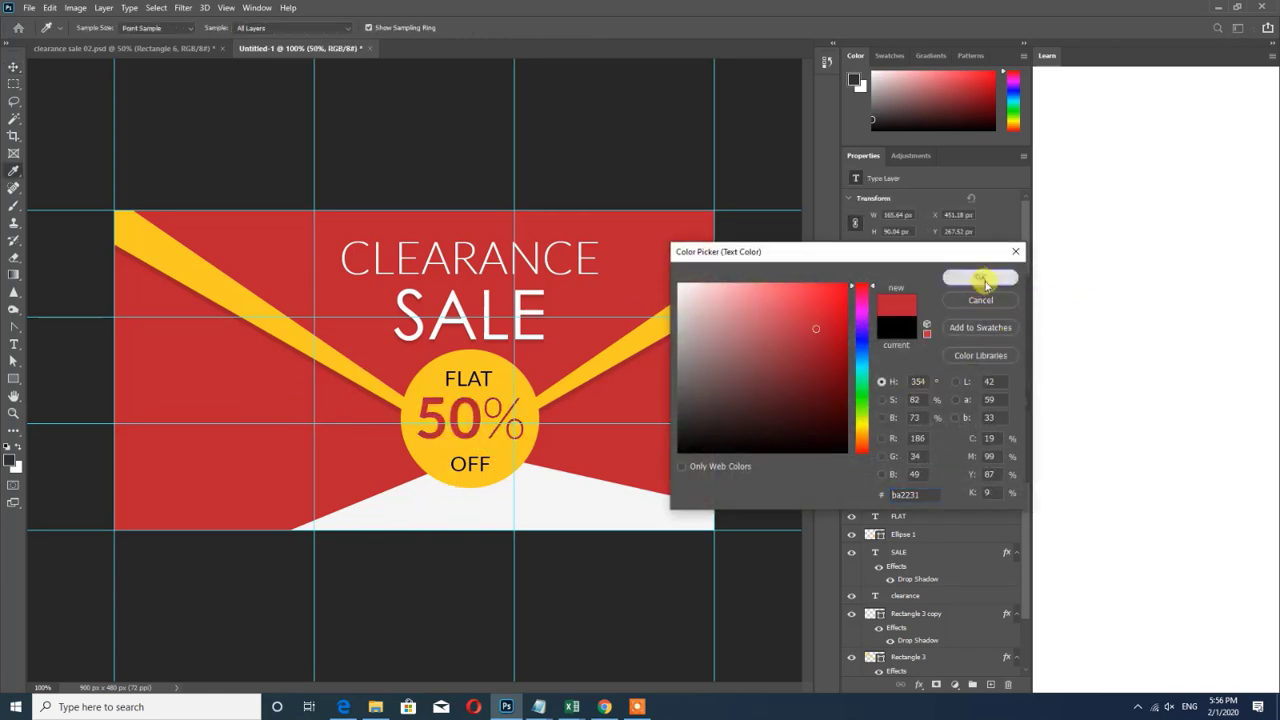
{"action": "left_click", "coordinate": [428, 611]}
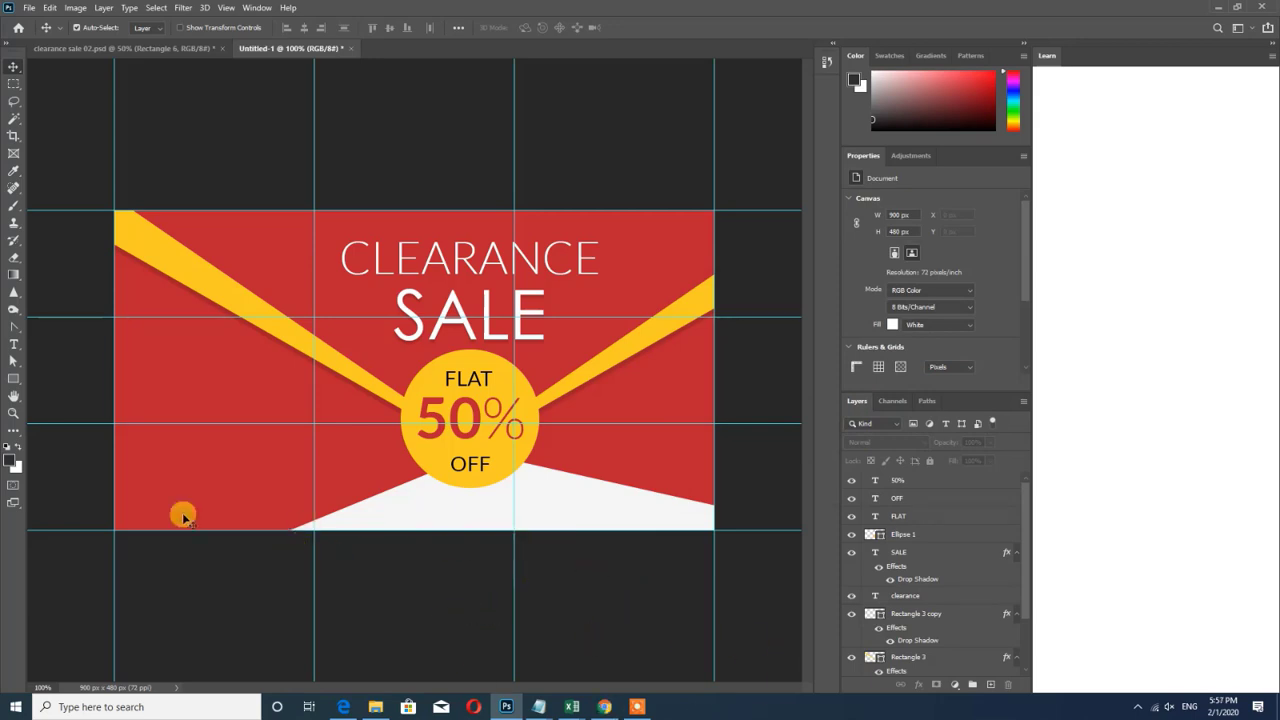
Add a new layer above the yellow circle and paint one soft black brush dab on the circle's bottom edge
{"action": "left_click", "coordinate": [14, 207]}
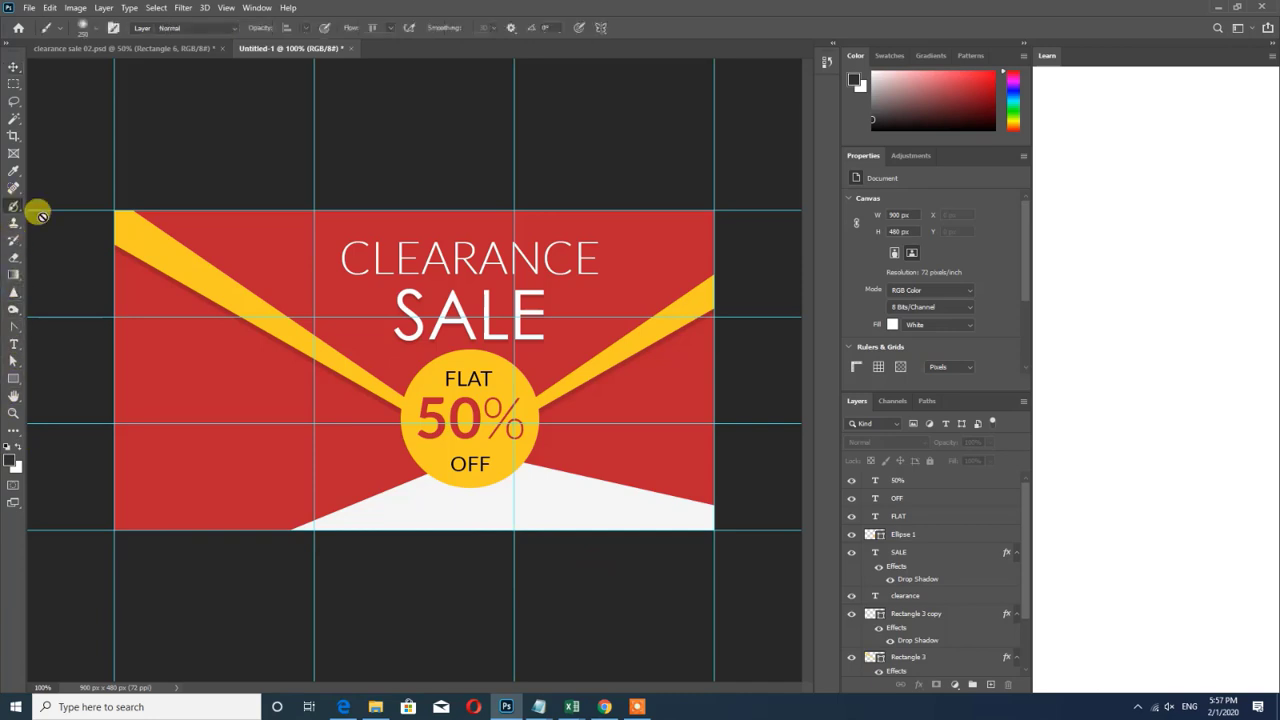
{"action": "left_click", "coordinate": [16, 76]}
{"action": "left_click", "coordinate": [443, 460]}
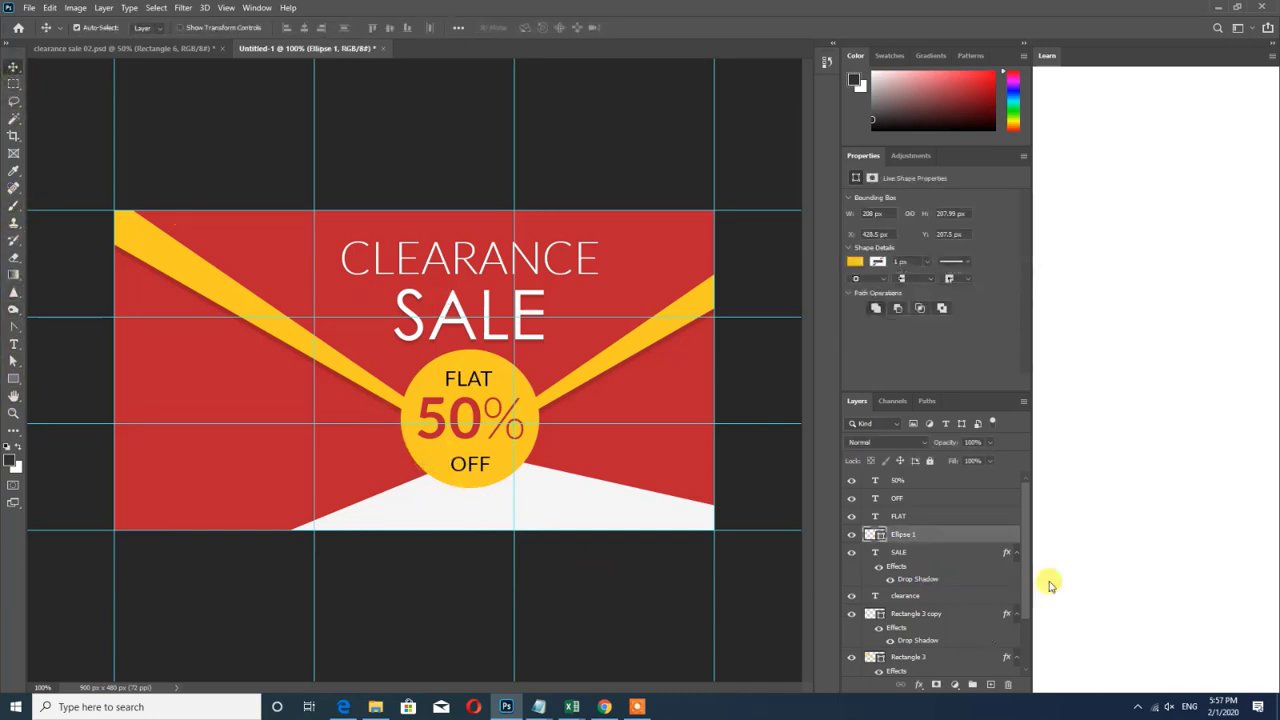
{"action": "left_click", "coordinate": [990, 684]}
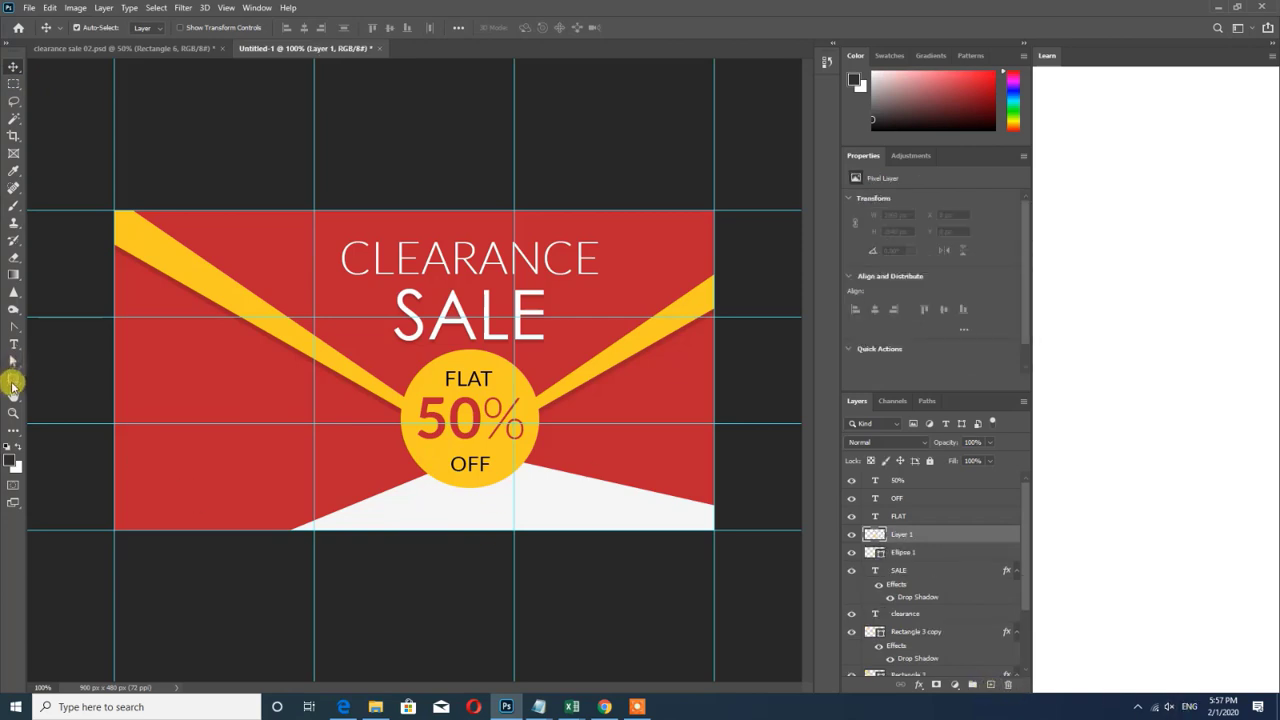
{"action": "left_click", "coordinate": [13, 207]}
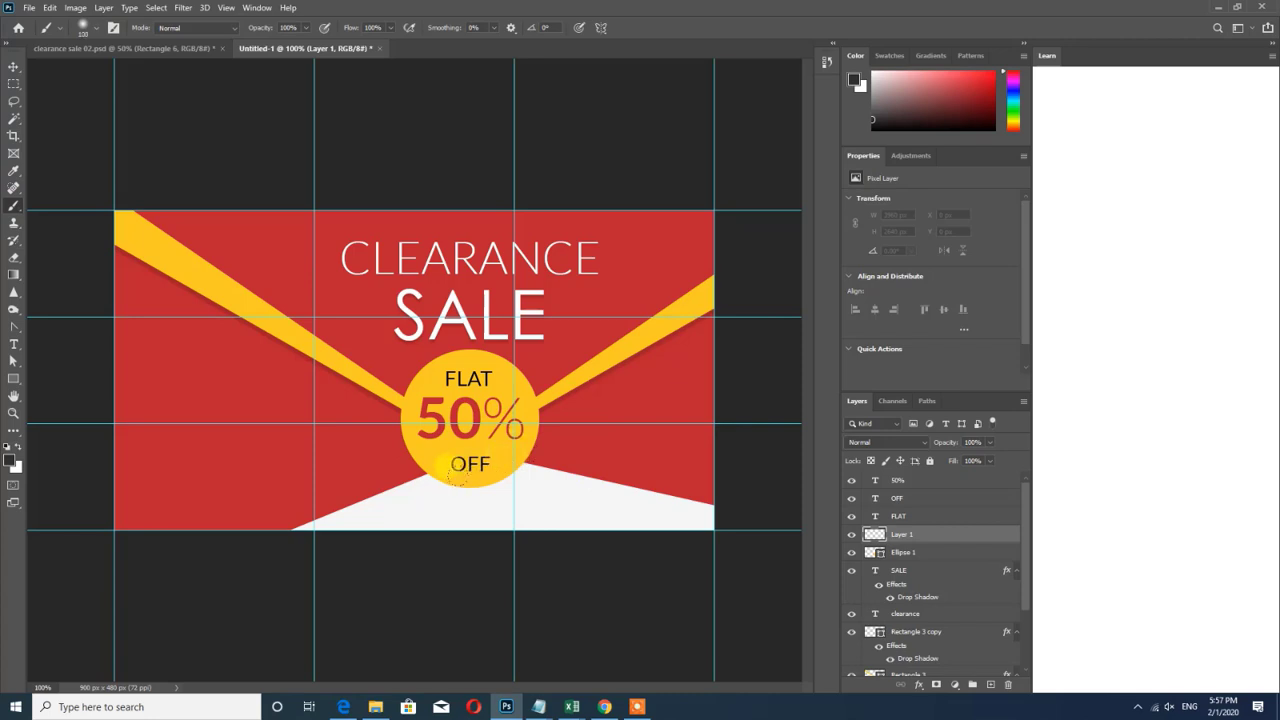
{"action": "left_click", "coordinate": [470, 490]}
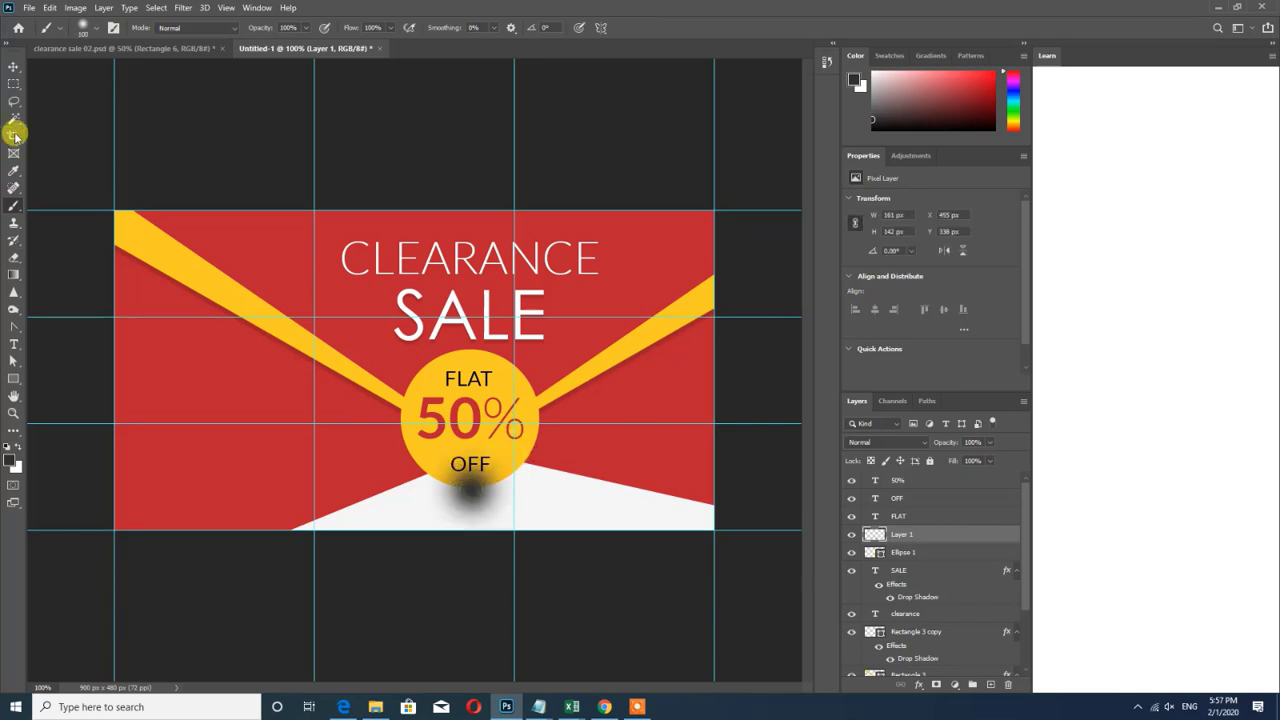
Flatten and widen the black dab into a shadow ellipse, about 153% wide and 27% high
{"action": "left_click", "coordinate": [13, 66]}
{"action": "key", "text": "ctrl+t"}
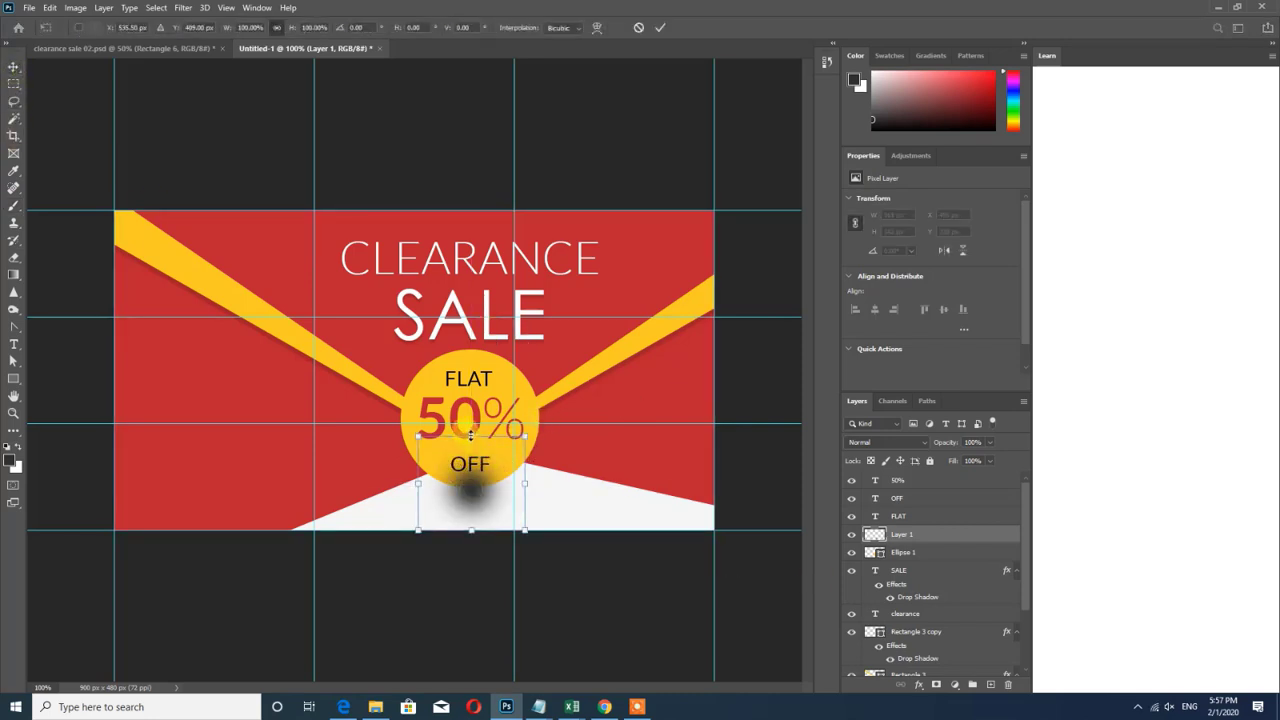
{"action": "left_click_drag", "start_coordinate": [470, 435], "coordinate": [555, 489]}
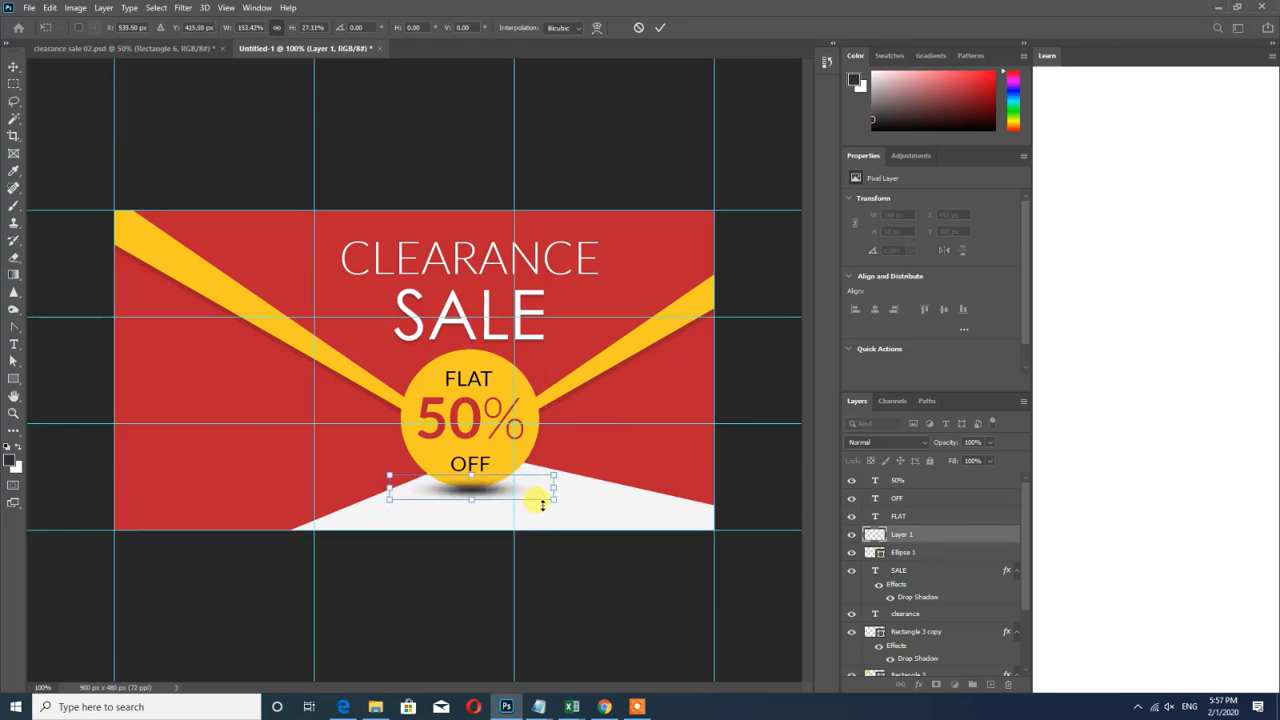
{"action": "key", "text": "Return"}
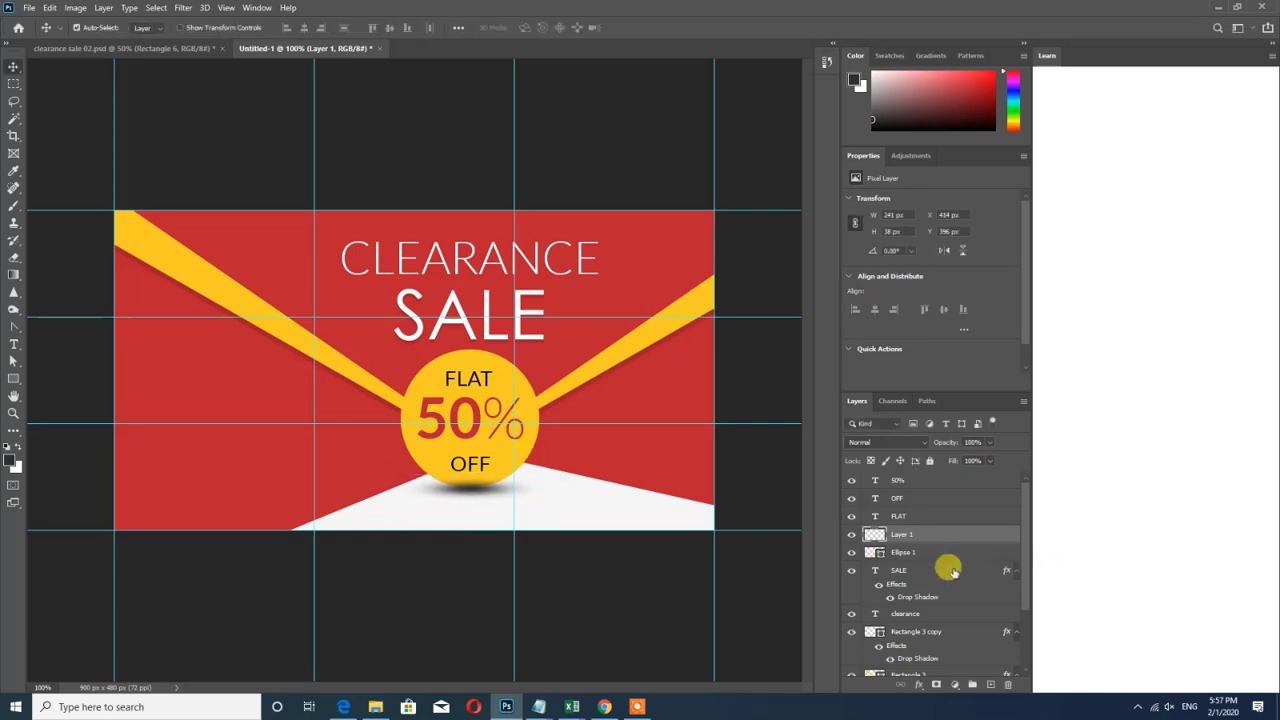
Place the shadow layer beneath the yellow circle's layer and nudge it slightly against the circle's bottom edge
{"action": "left_click", "coordinate": [862, 552]}
{"action": "left_click", "coordinate": [851, 552]}
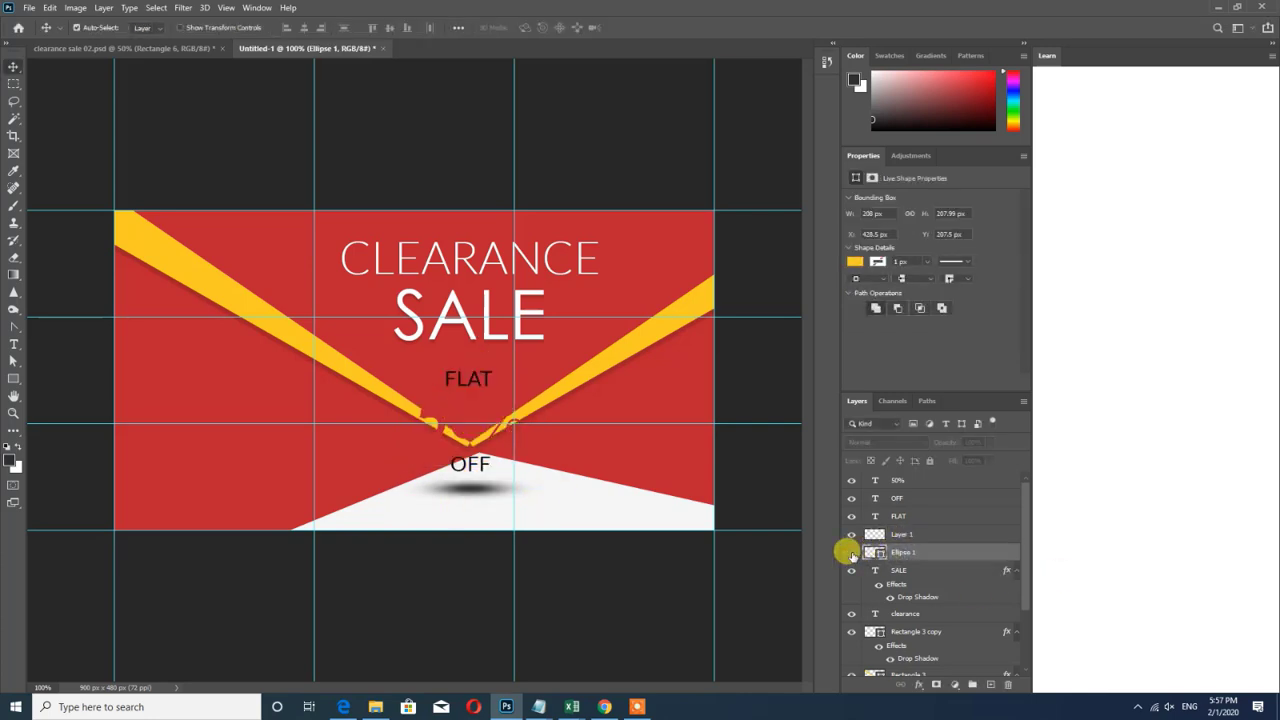
{"action": "left_click_drag", "start_coordinate": [903, 547], "coordinate": [914, 534]}
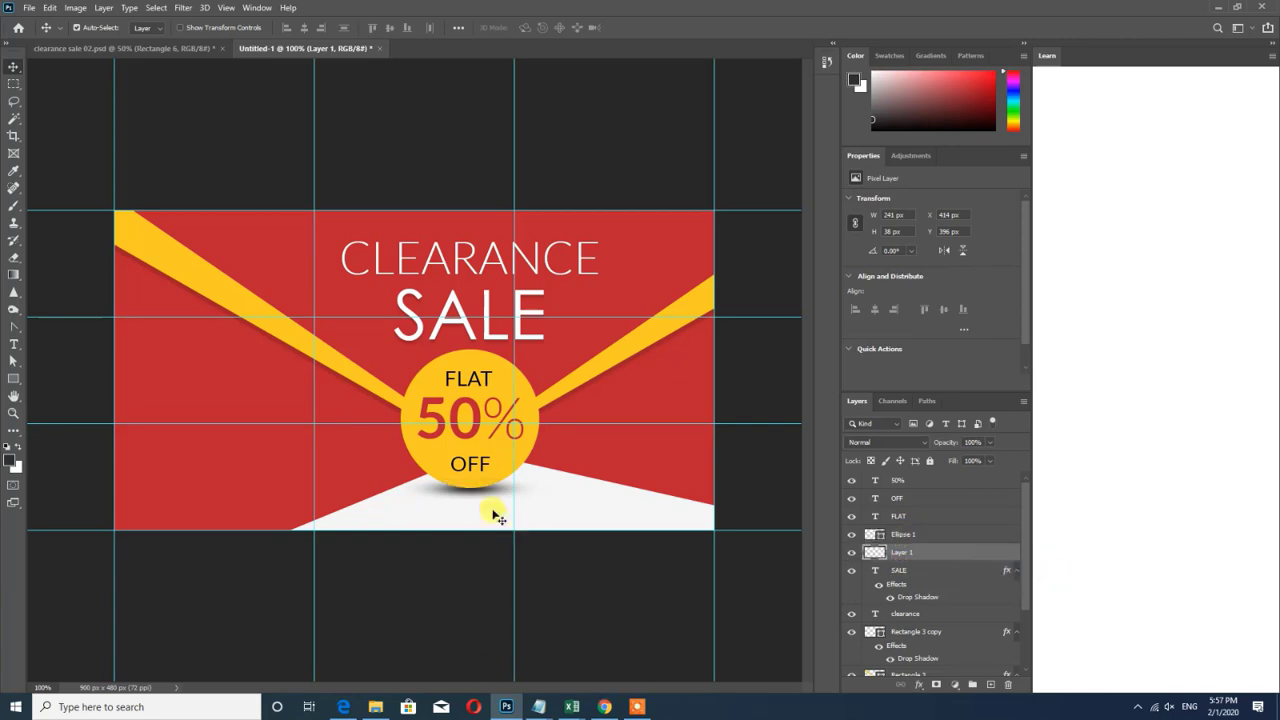
{"action": "key", "text": "ctrl+t"}
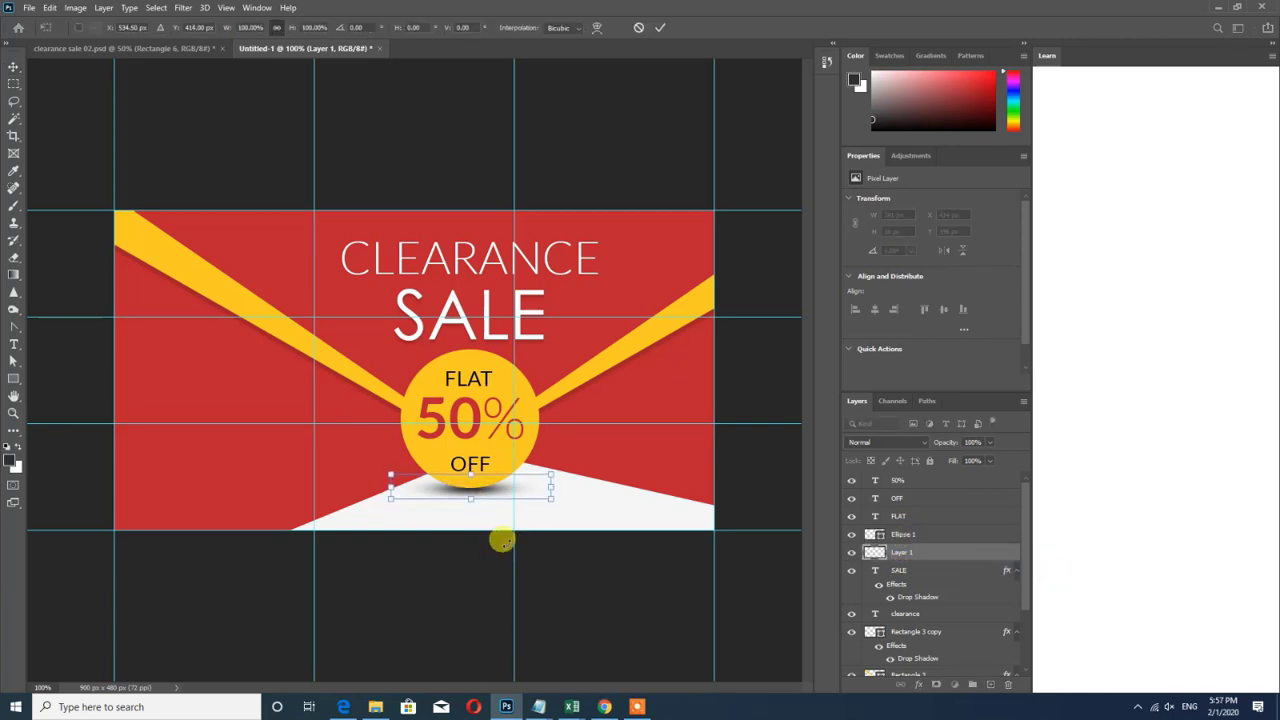
{"action": "key", "text": "Return"}
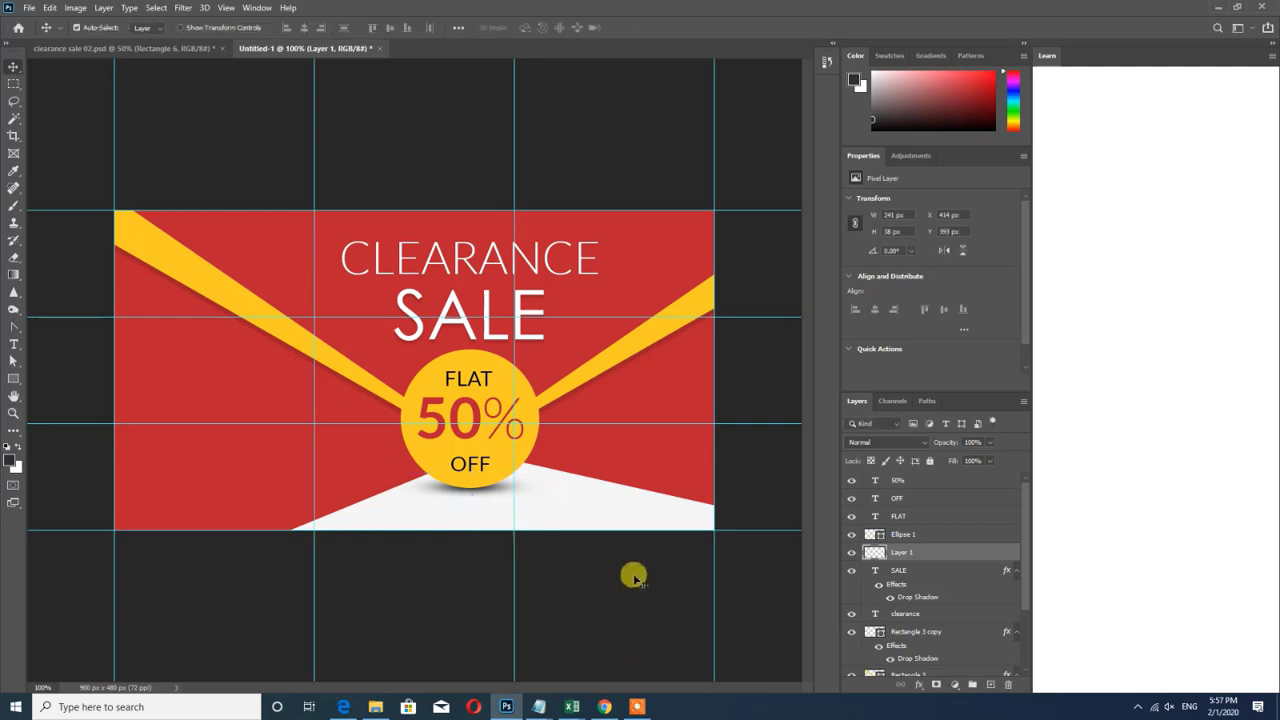
Reshape the white peak by moving its apex under the circle's centre and its lower-left corner further outward, then deselect it
{"action": "left_click", "coordinate": [623, 514]}
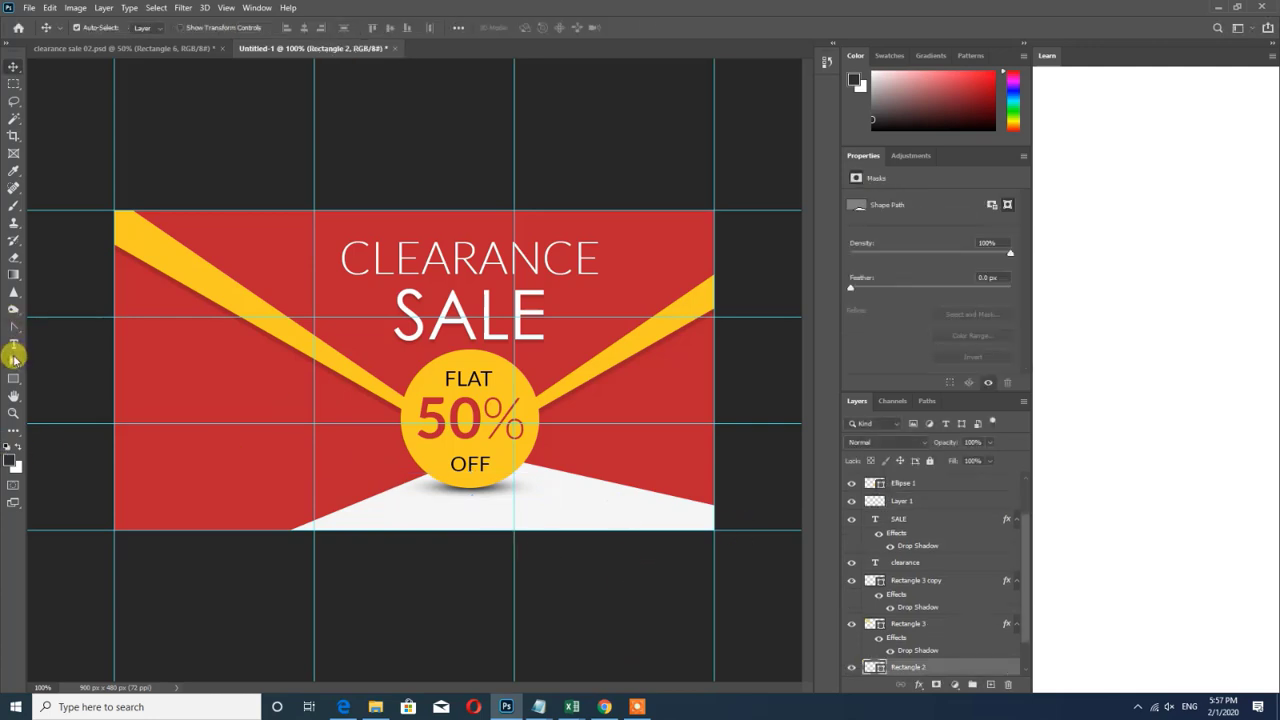
{"action": "left_click", "coordinate": [13, 359]}
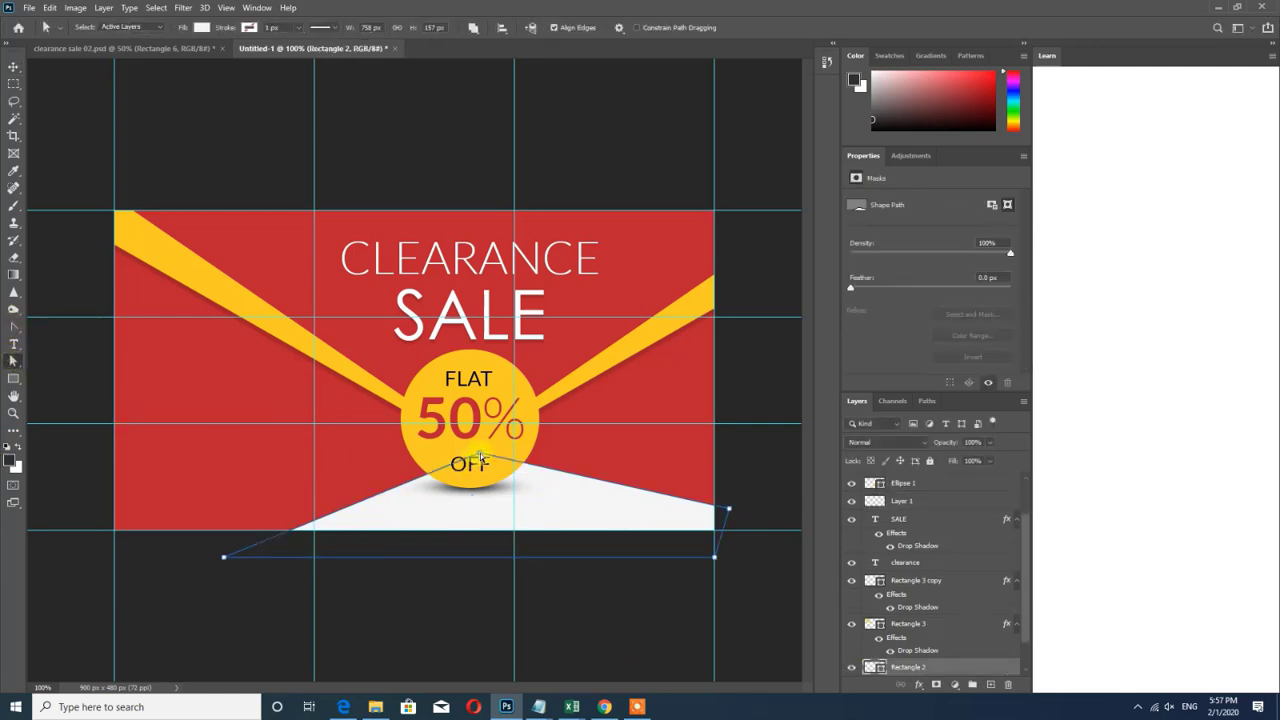
{"action": "left_click_drag", "start_coordinate": [481, 457], "coordinate": [469, 457]}
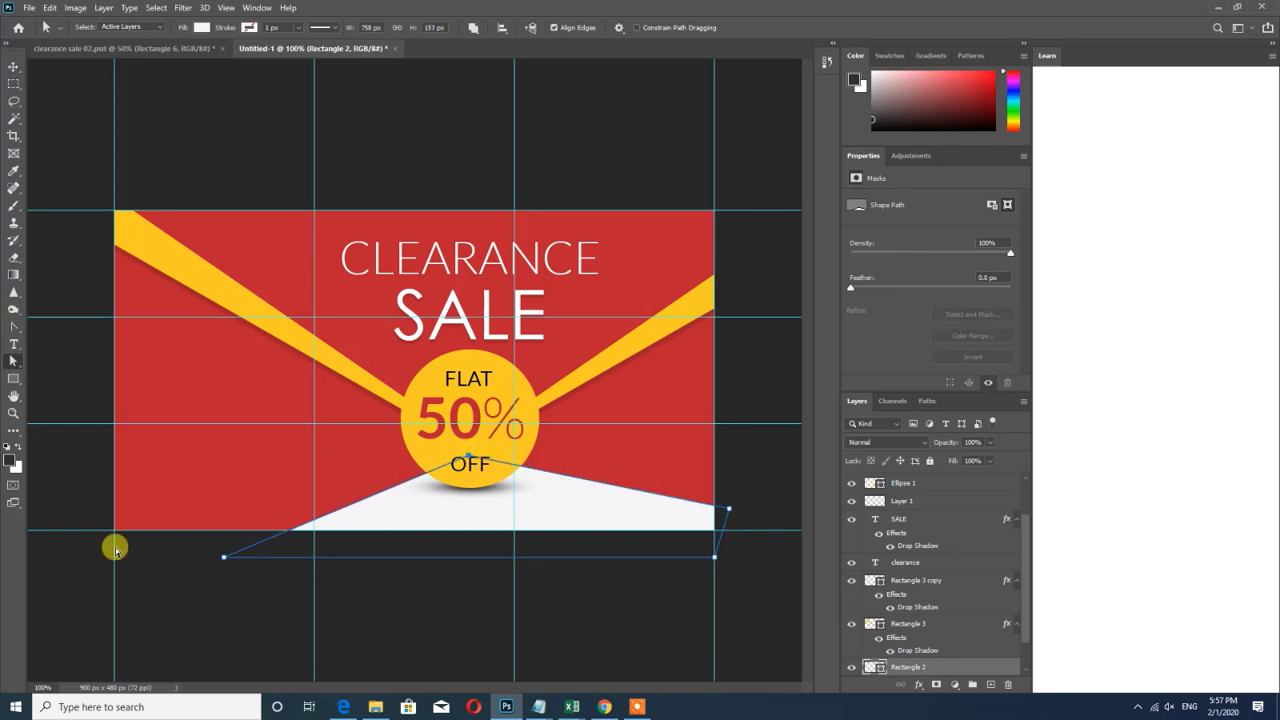
{"action": "left_click_drag", "start_coordinate": [227, 561], "coordinate": [184, 561]}
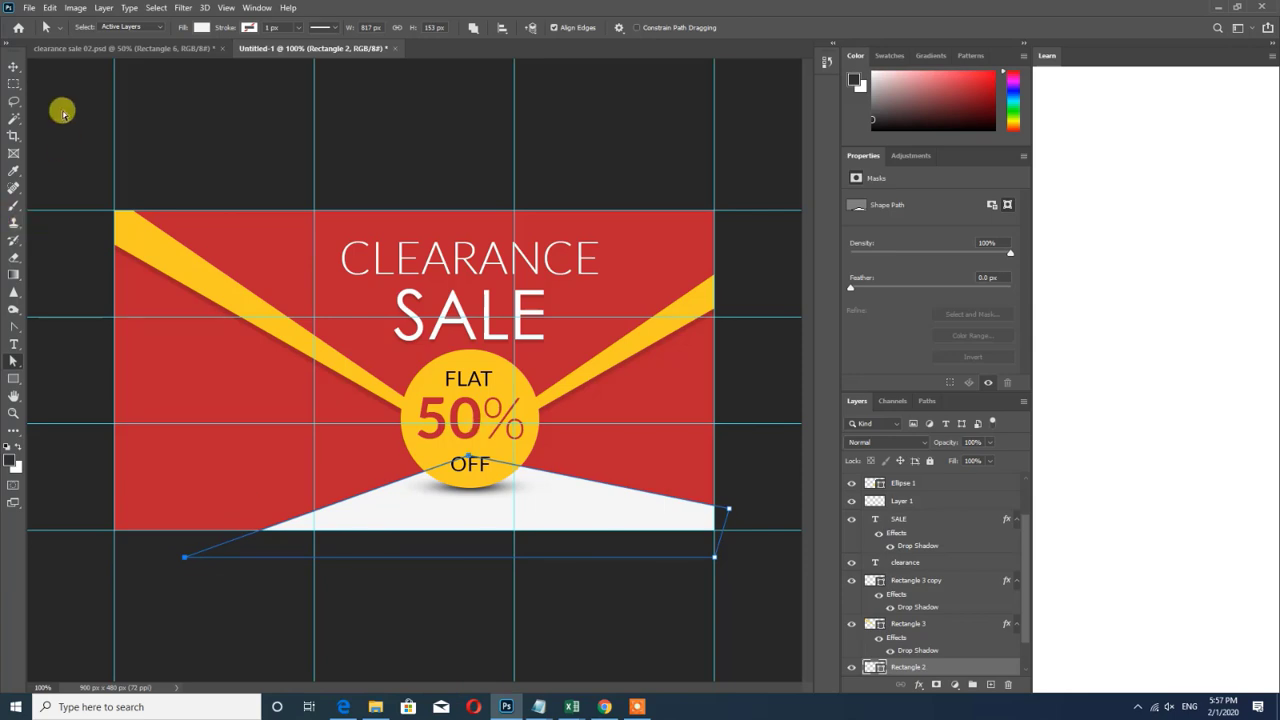
{"action": "left_click", "coordinate": [13, 70]}
{"action": "left_click", "coordinate": [143, 108]}
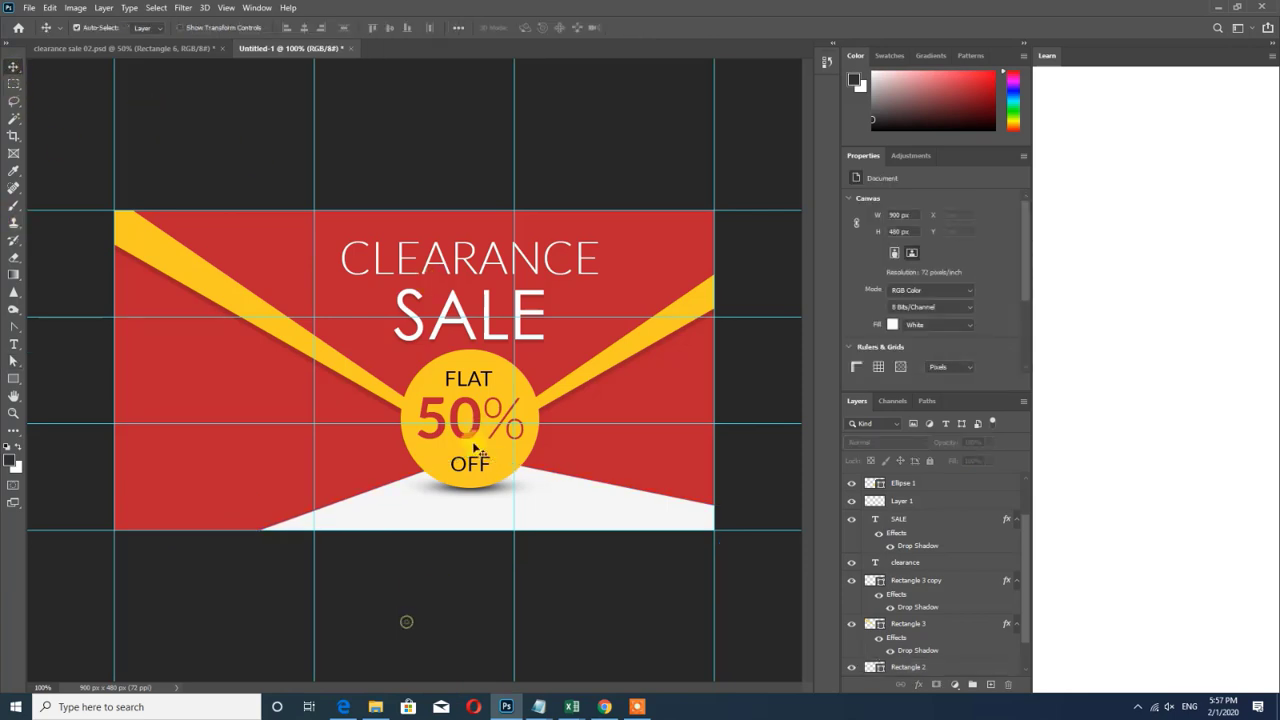
{"action": "left_click", "coordinate": [474, 625]}
{"action": "left_click", "coordinate": [431, 620]}
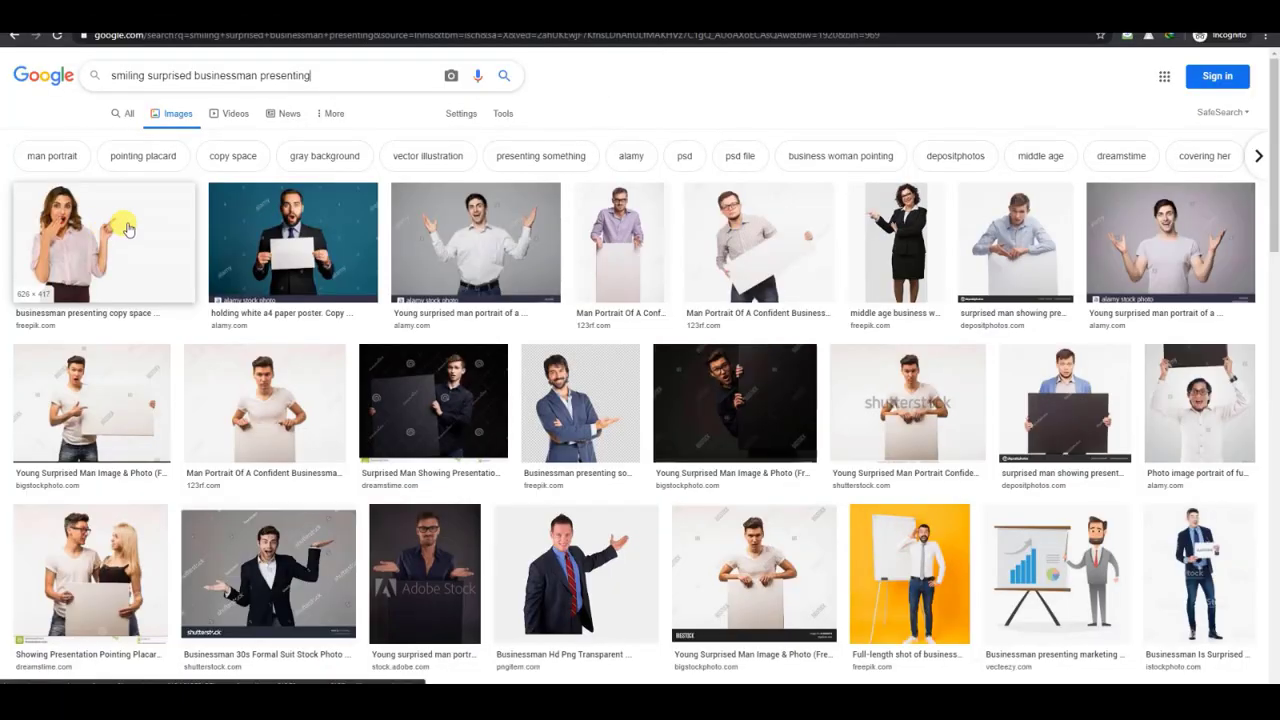
In the browser's Google Images results, open the Freepik photo of the surprised woman pointing and its source page
{"action": "left_click", "coordinate": [115, 225]}
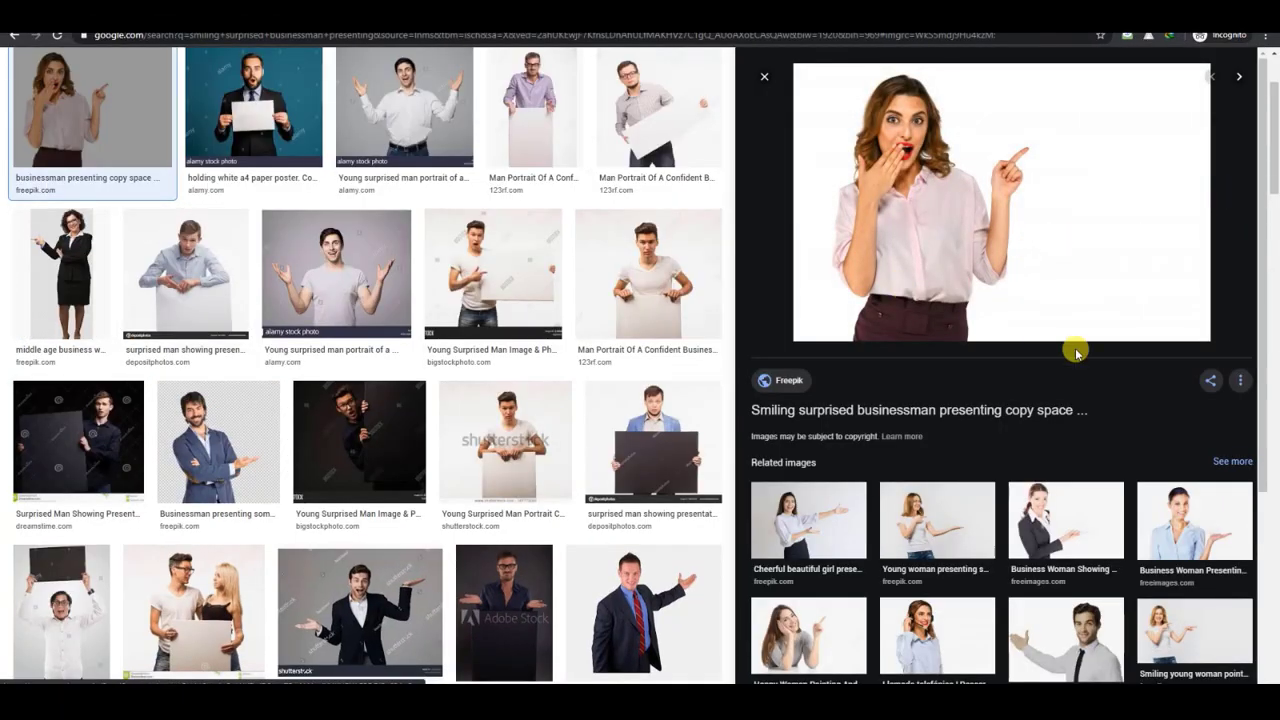
{"action": "left_click", "coordinate": [792, 381]}
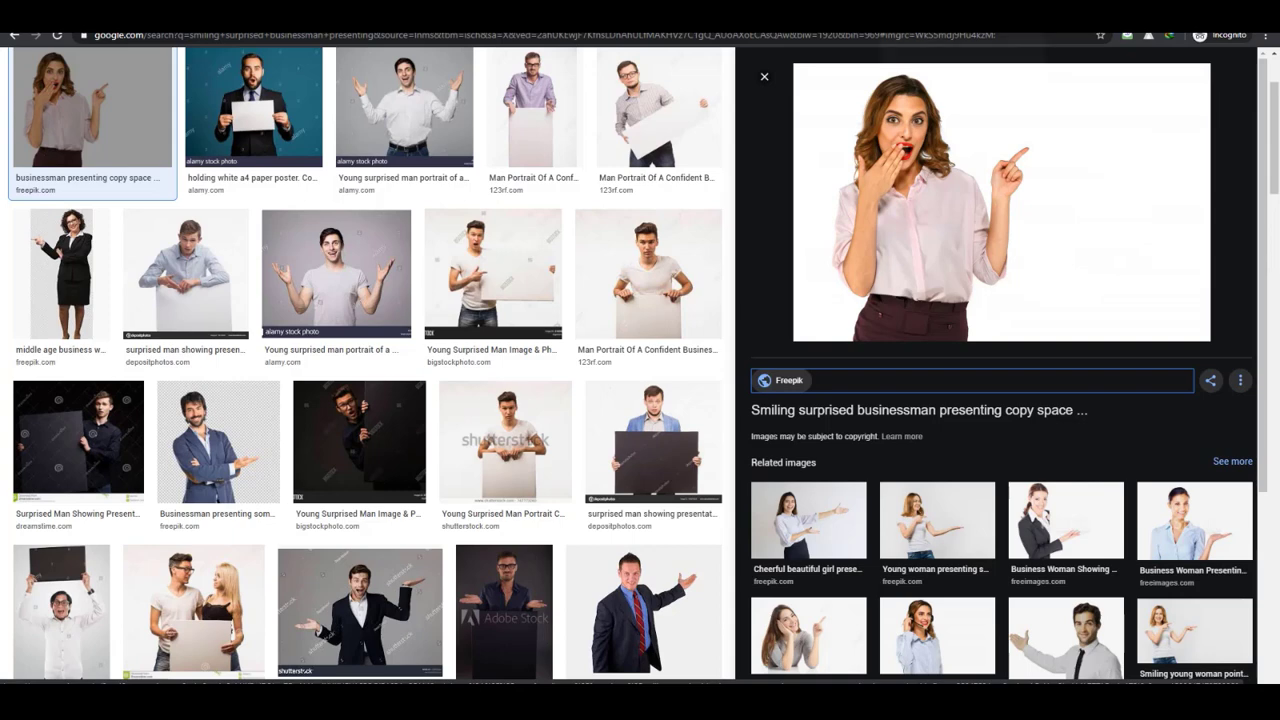
{"action": "left_click", "coordinate": [925, 17]}
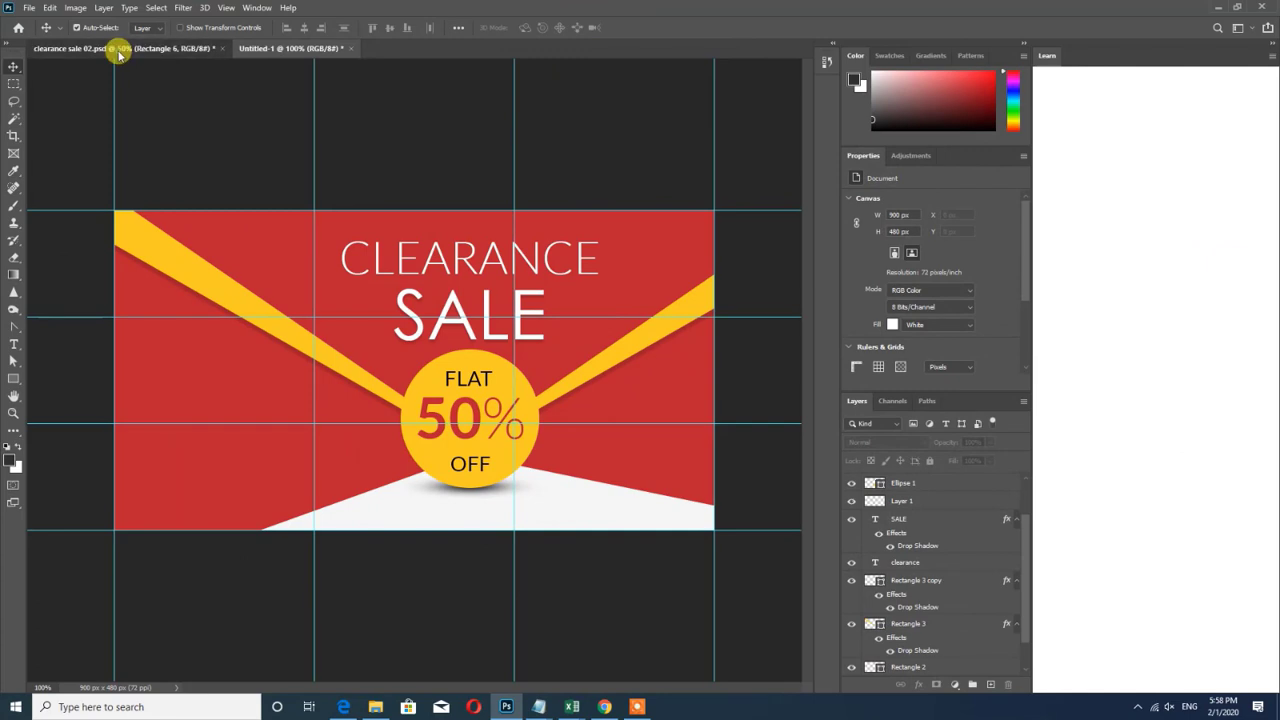
Switch to Photoshop and copy the woman cut-out from clearance sale 02.psd into the Untitled-1 banner
{"action": "left_click", "coordinate": [115, 48]}
{"action": "left_click", "coordinate": [216, 381]}
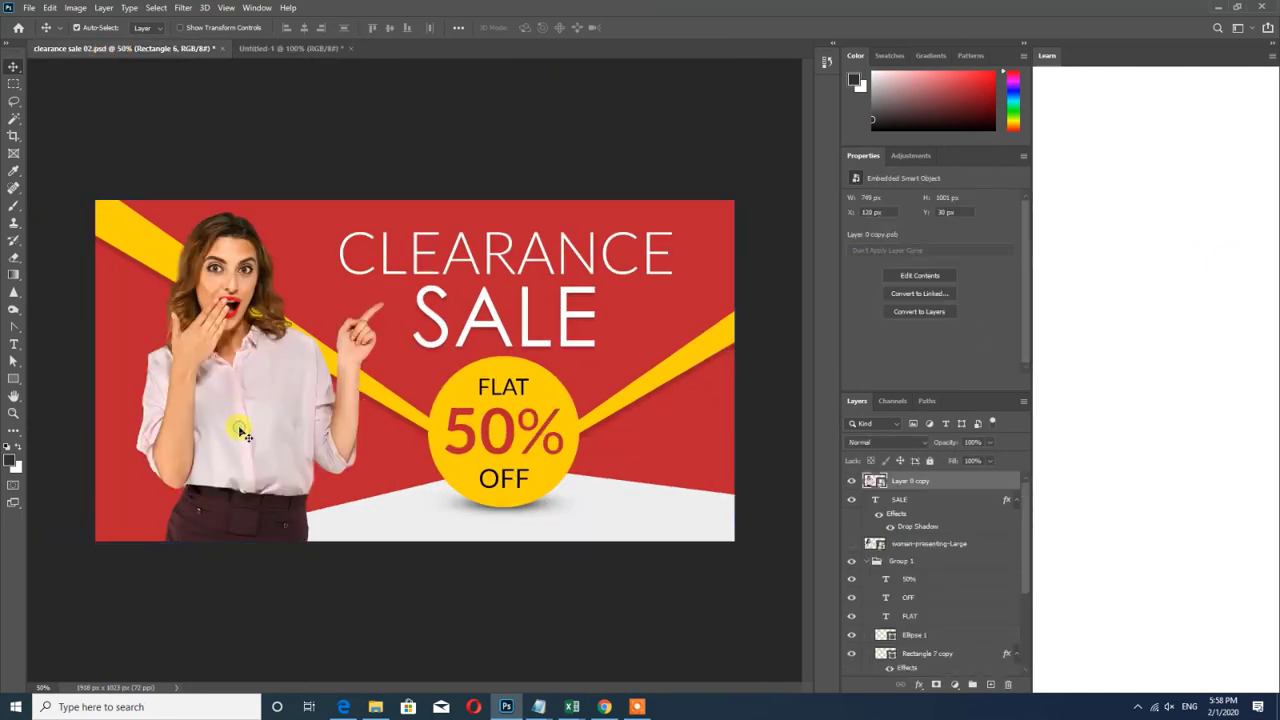
{"action": "left_click_drag", "start_coordinate": [210, 405], "coordinate": [283, 497]}
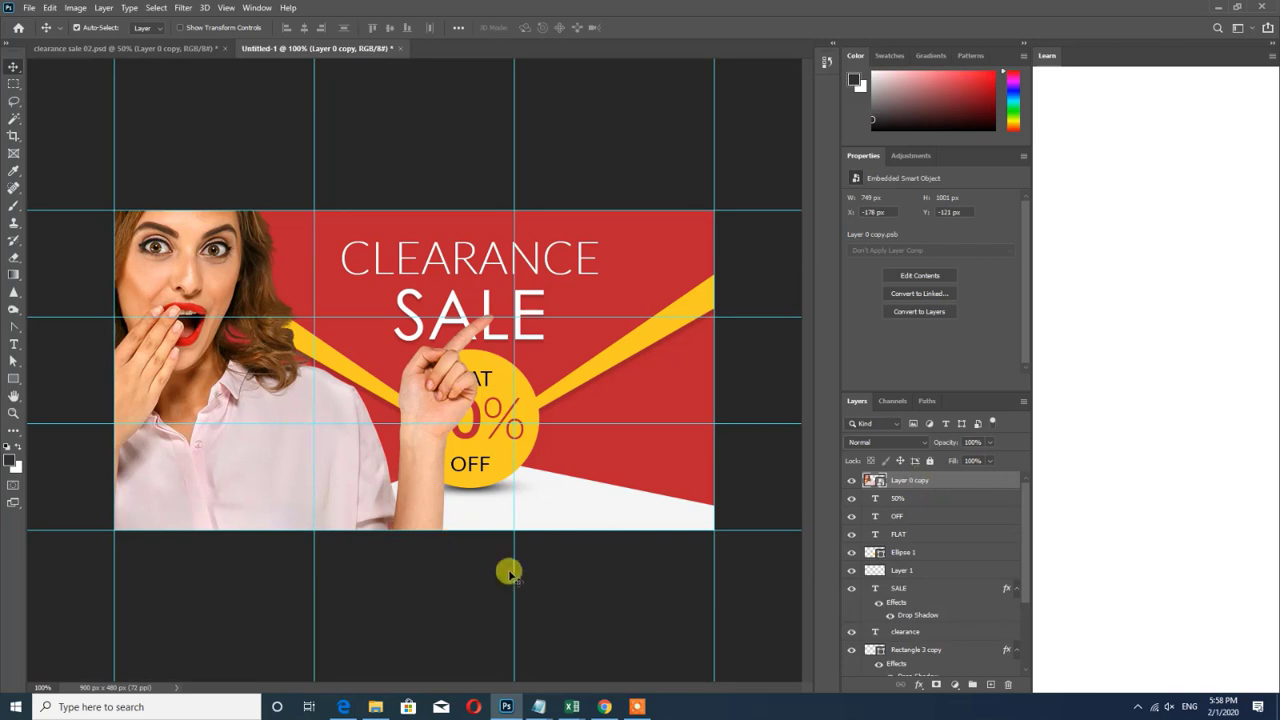
Scale the woman cut-out to about 18% and place it beside the heading, standing on the banner's bottom edge
{"action": "key", "text": "ctrl+t"}
{"action": "left_click_drag", "start_coordinate": [491, 125], "coordinate": [414, 309]}
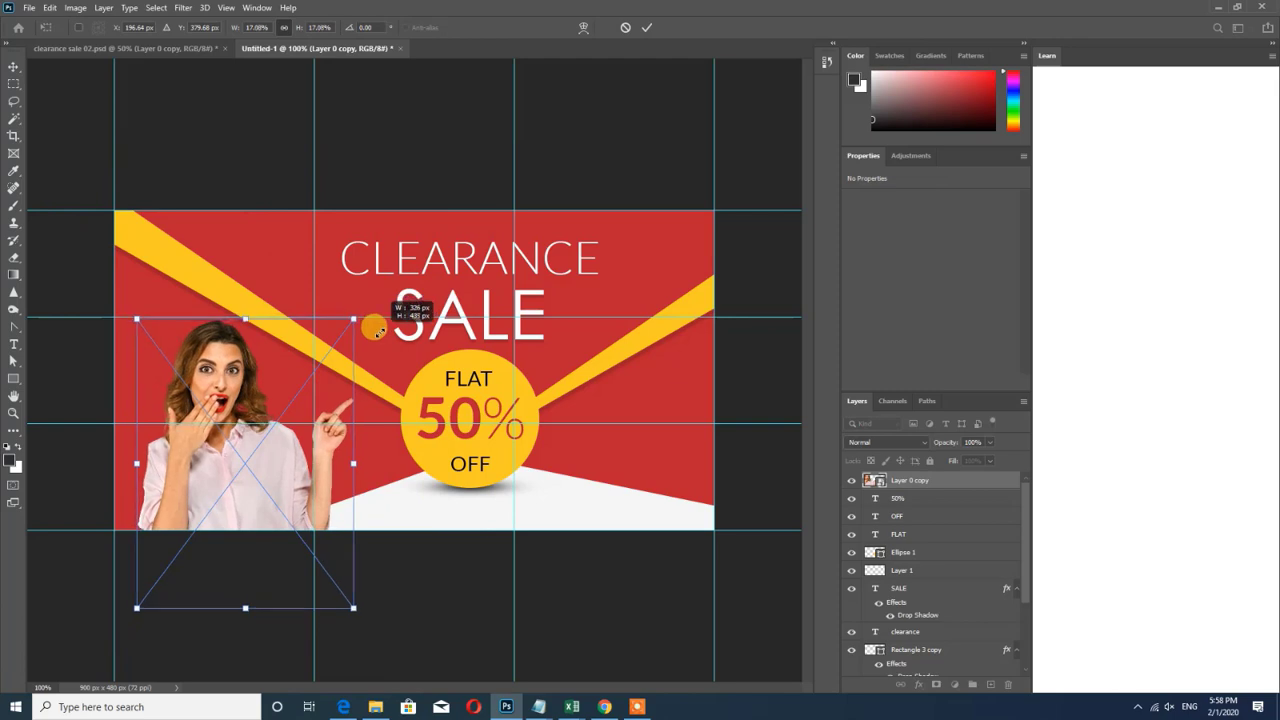
{"action": "left_click_drag", "start_coordinate": [230, 380], "coordinate": [238, 293]}
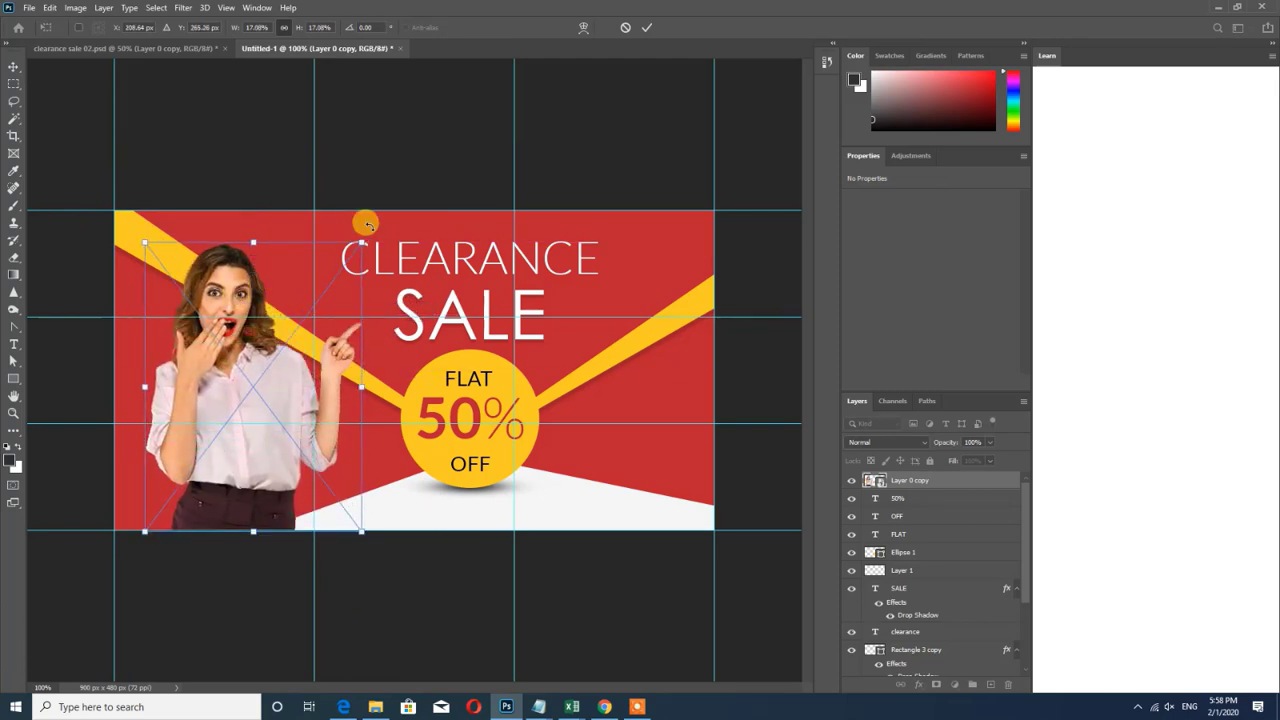
{"action": "left_click_drag", "start_coordinate": [357, 241], "coordinate": [376, 224]}
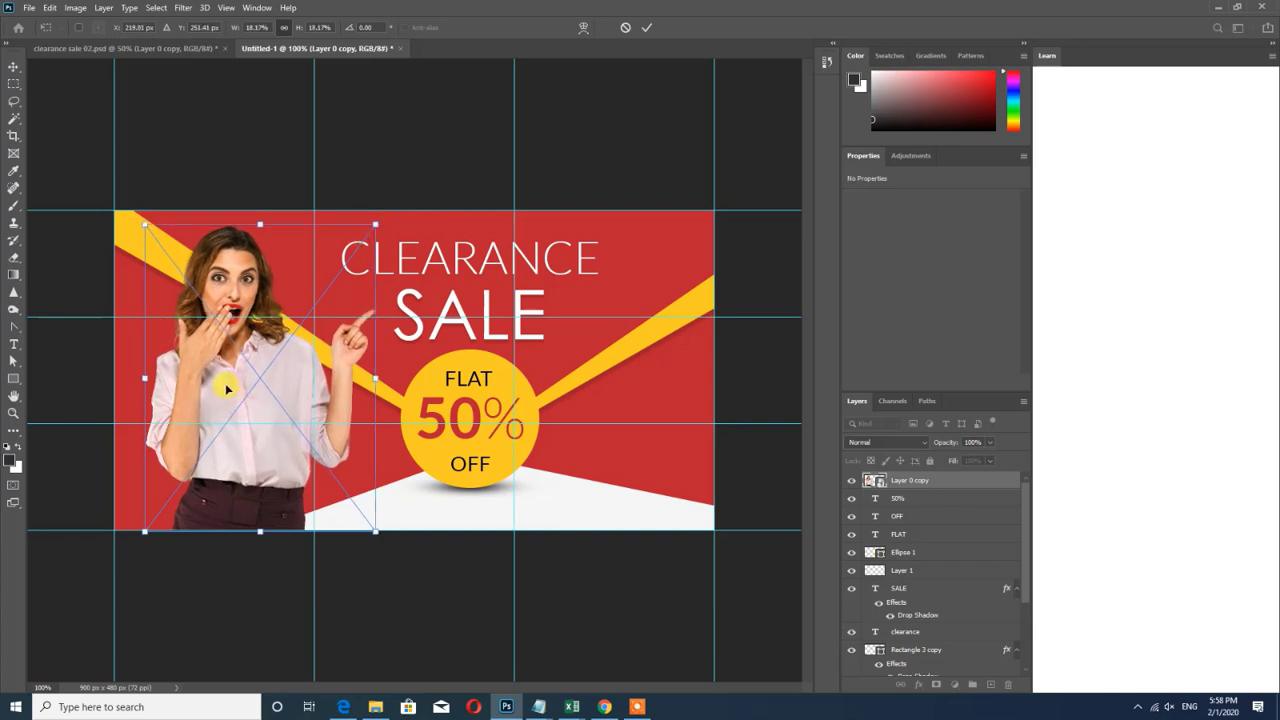
{"action": "key", "text": "Return"}
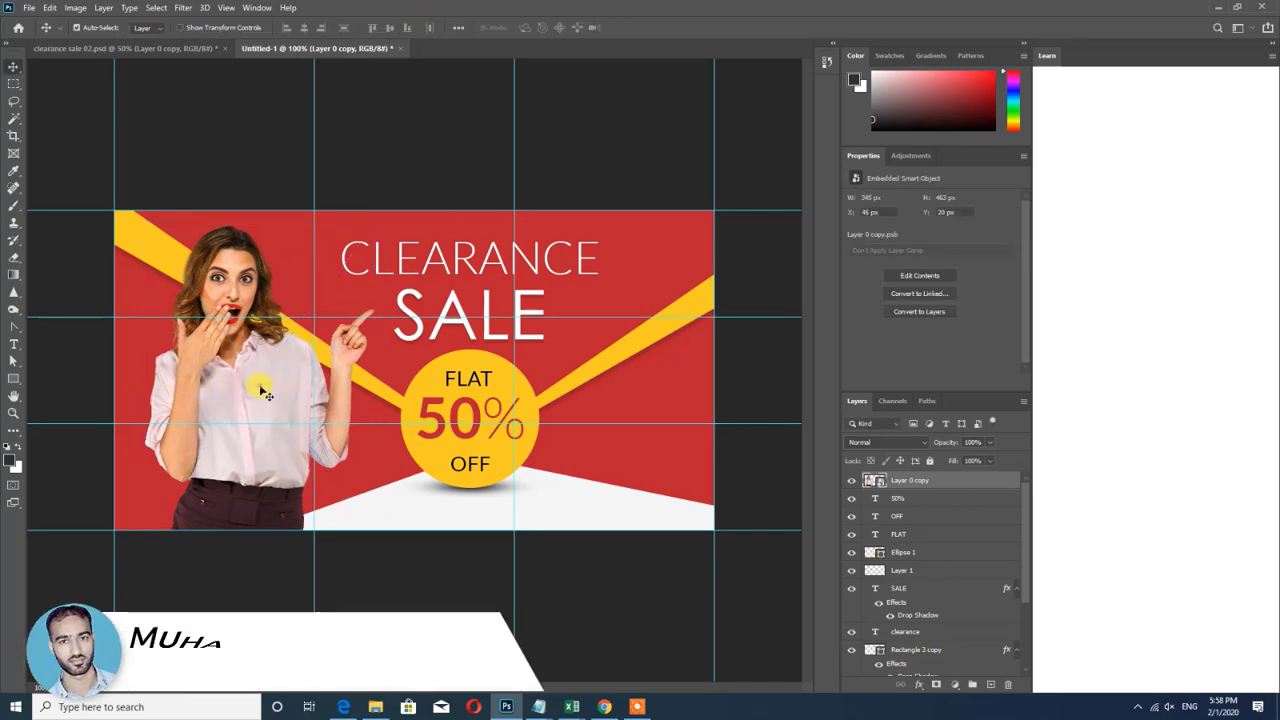
Try to shift the red background rectangle down to Y 3 px
{"action": "scroll", "coordinate": [1028, 571], "scroll_direction": "down", "scroll_amount": 3}
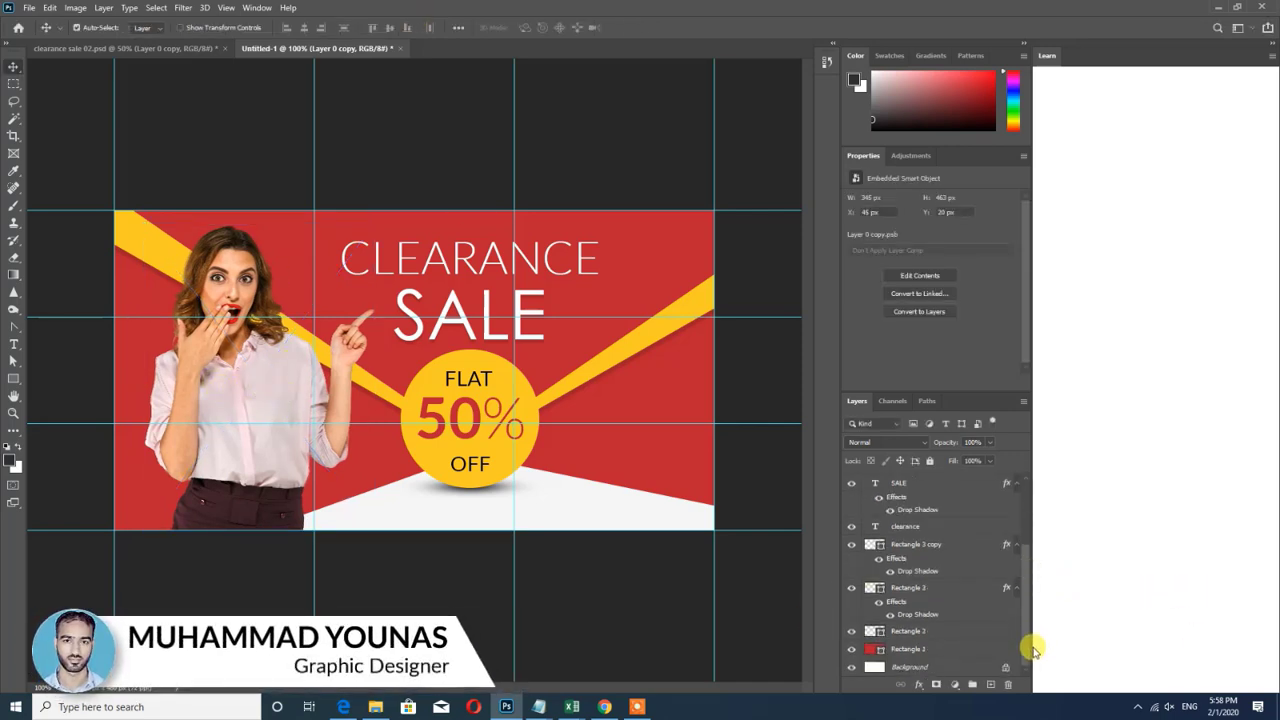
{"action": "left_click", "coordinate": [907, 651]}
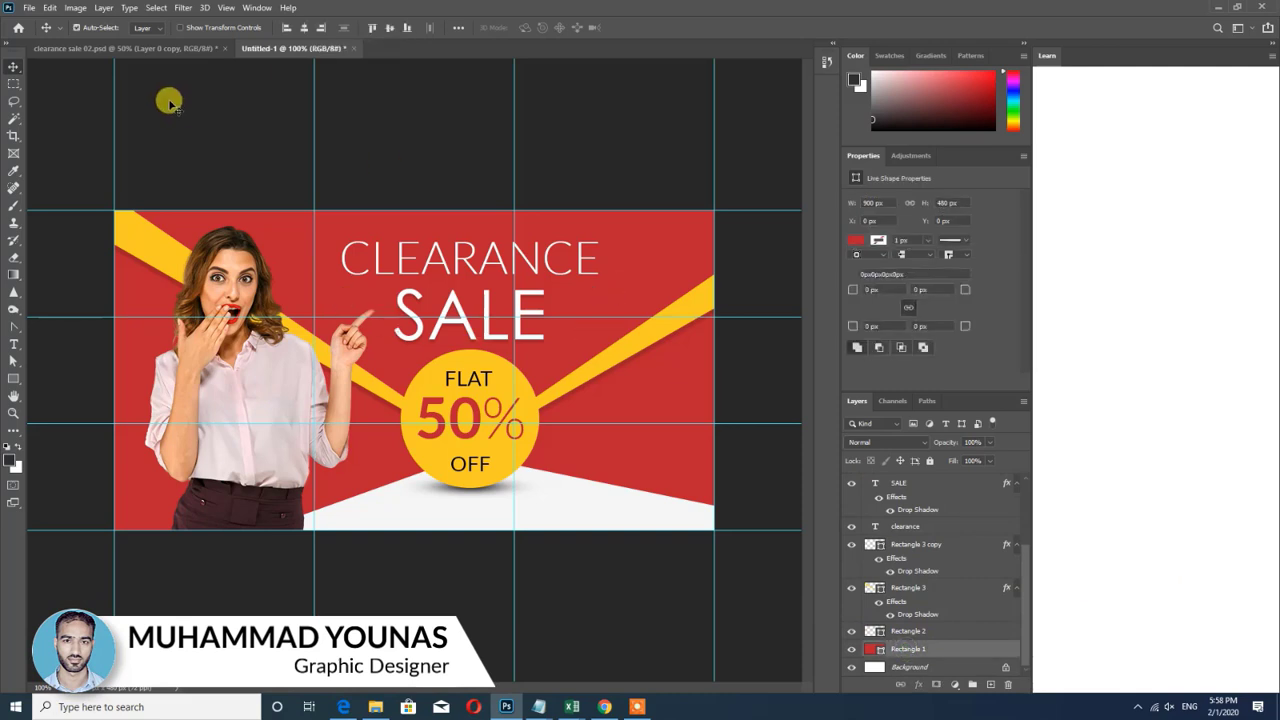
{"action": "left_click", "coordinate": [409, 29]}
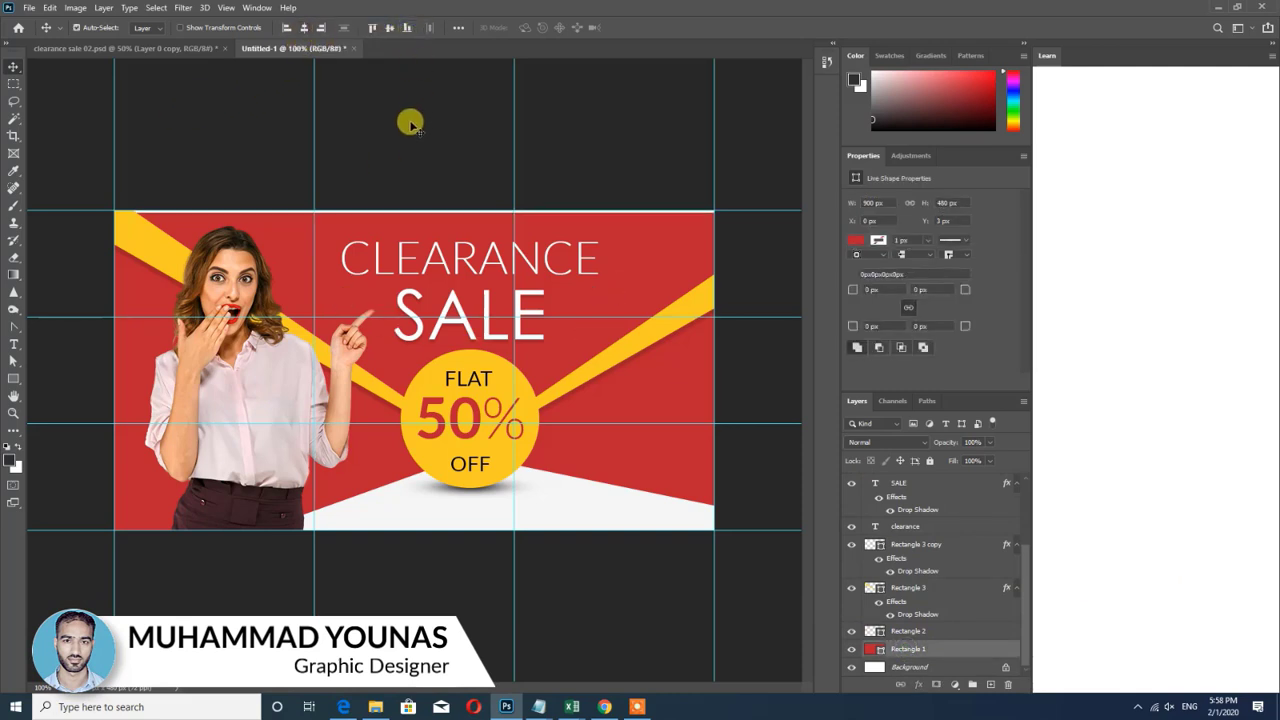
{"action": "left_click", "coordinate": [413, 121]}
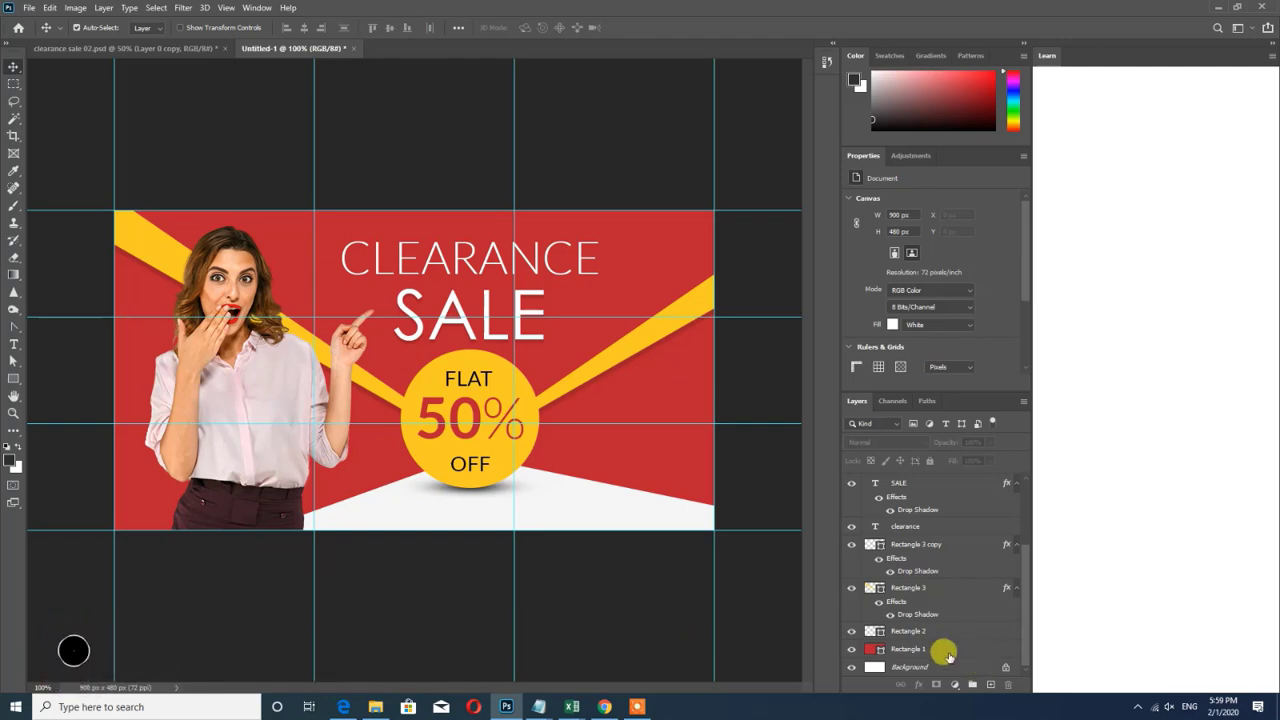
Nudge the woman cut-out down to Y 21 px so it meets the banner's bottom edge, and deselect it
{"action": "key", "text": "ctrl+plus"}
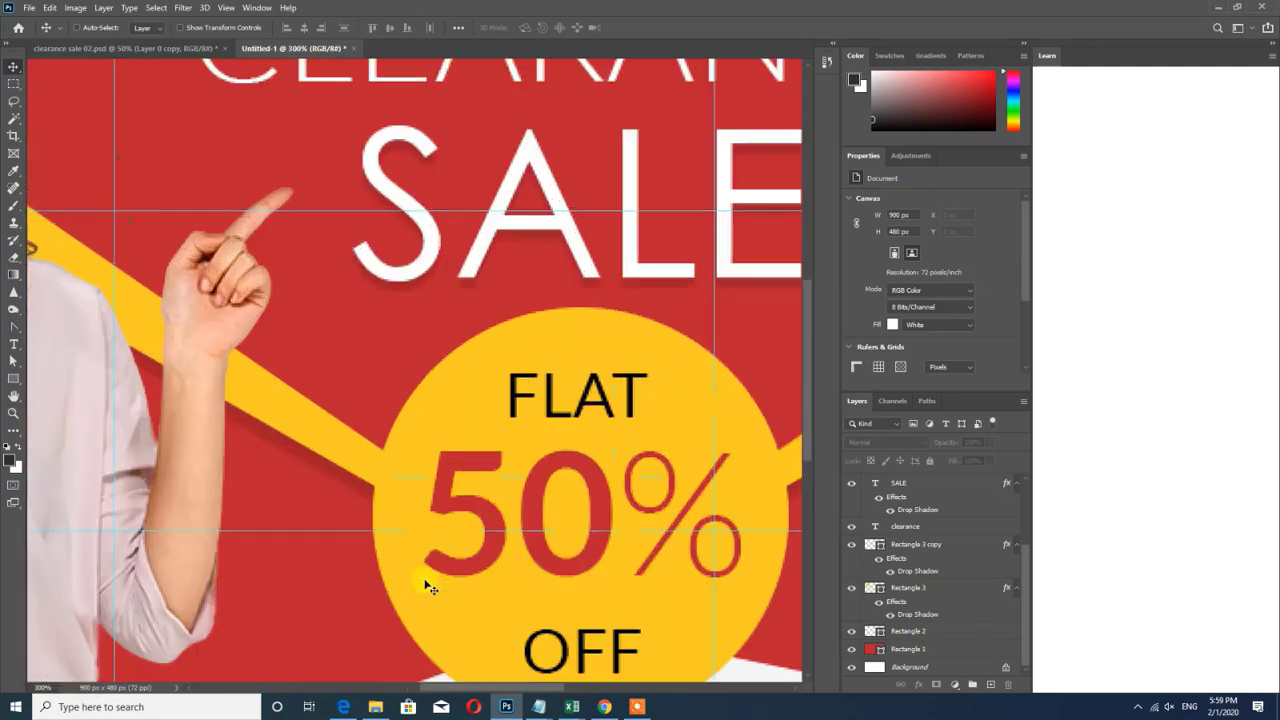
{"action": "key", "text": "ctrl+plus"}
{"action": "left_click", "coordinate": [320, 420]}
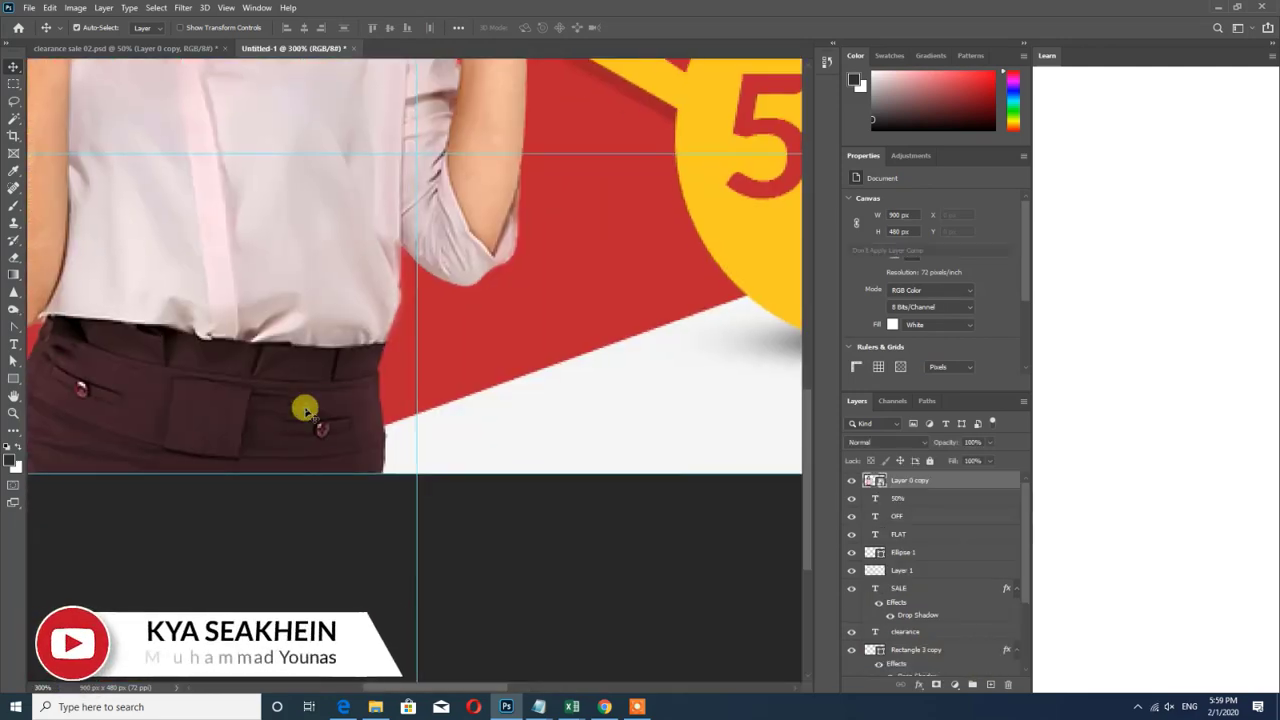
{"action": "key", "text": "ctrl+minus"}
{"action": "key", "text": "ctrl+minus"}
{"action": "key", "text": "ctrl+minus"}
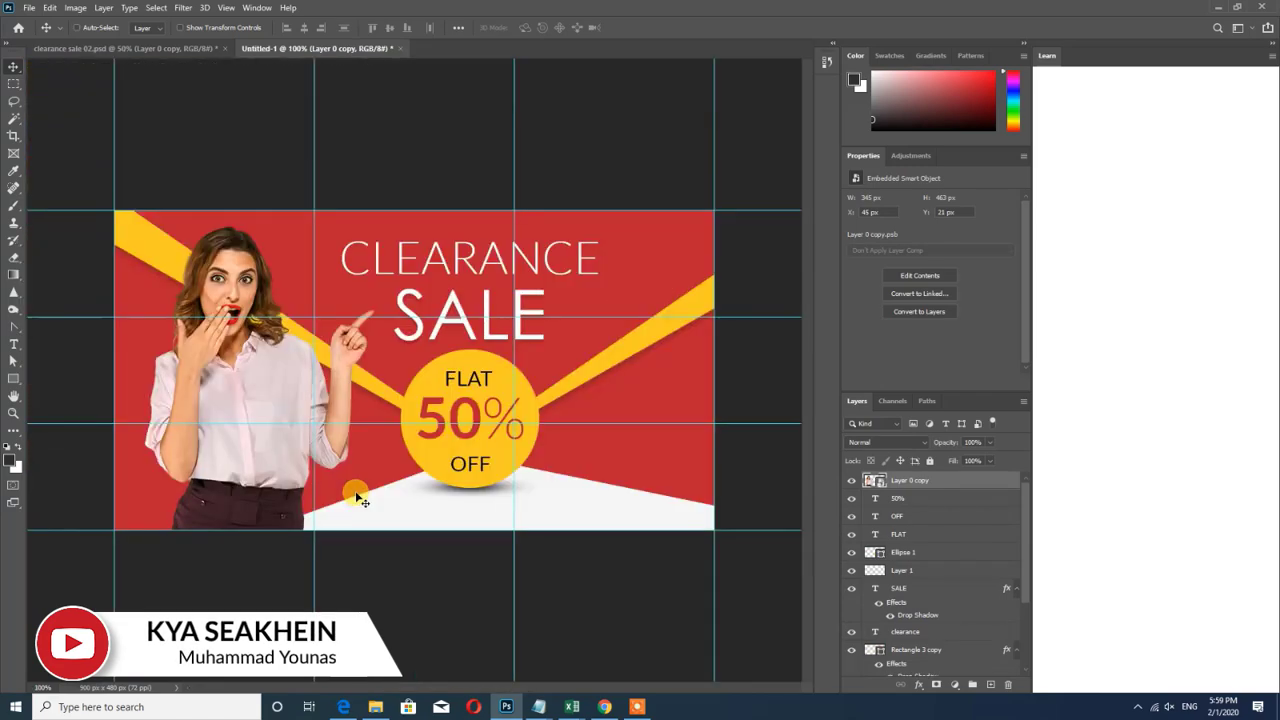
{"action": "key", "text": "ctrl+plus"}
{"action": "left_click_drag", "start_coordinate": [376, 492], "coordinate": [380, 495]}
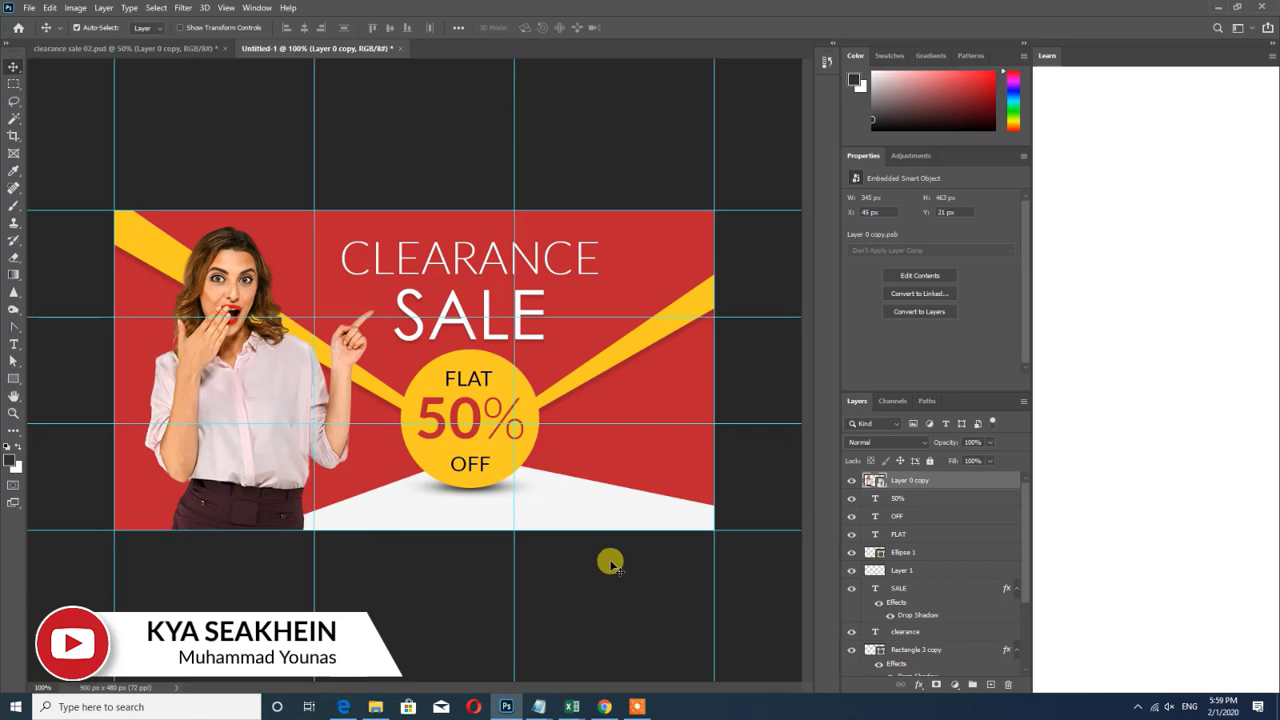
{"action": "left_click", "coordinate": [590, 568]}
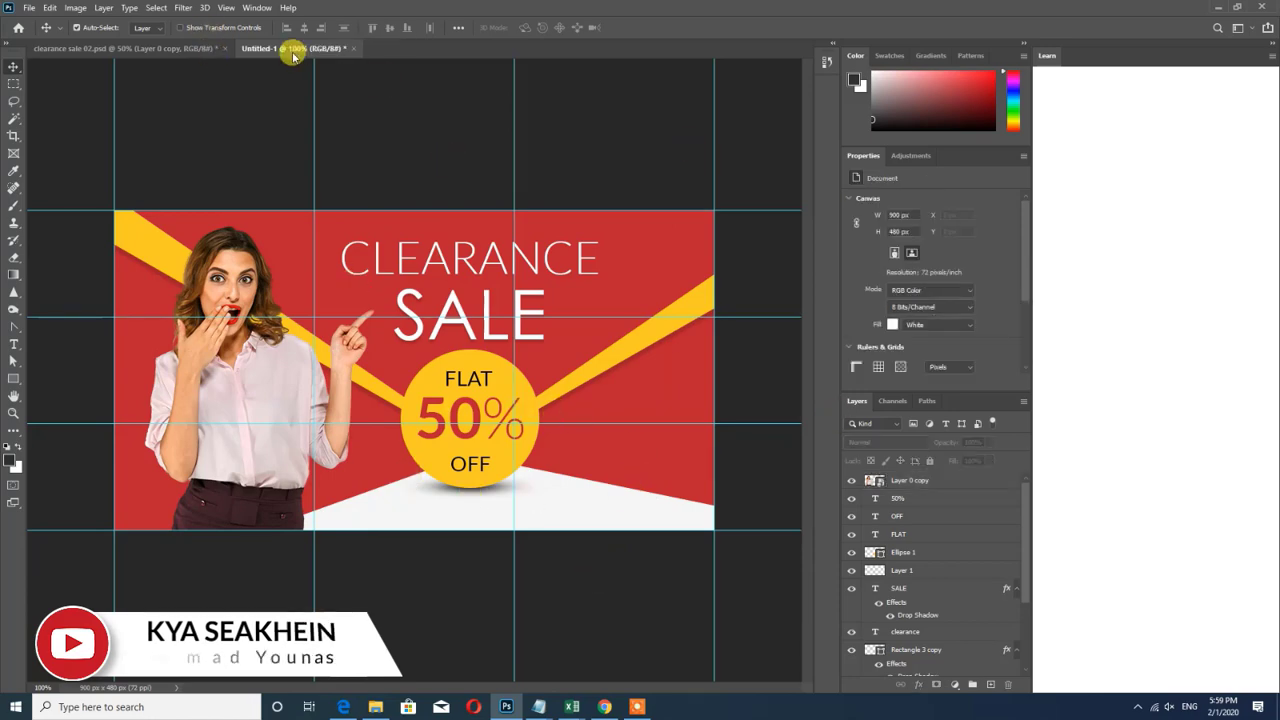
Float the Untitled-1 document in its own window and bring up its document commands
{"action": "left_click_drag", "start_coordinate": [282, 53], "coordinate": [362, 80]}
{"action": "right_click", "coordinate": [368, 65]}
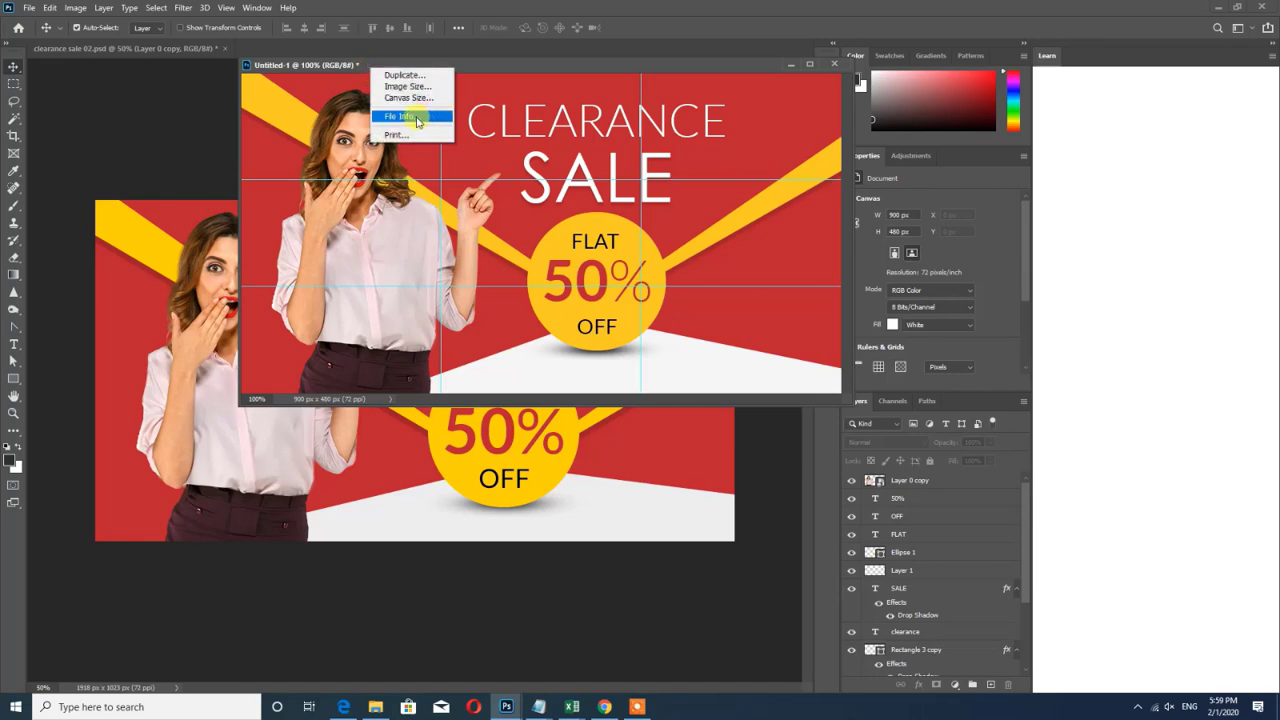